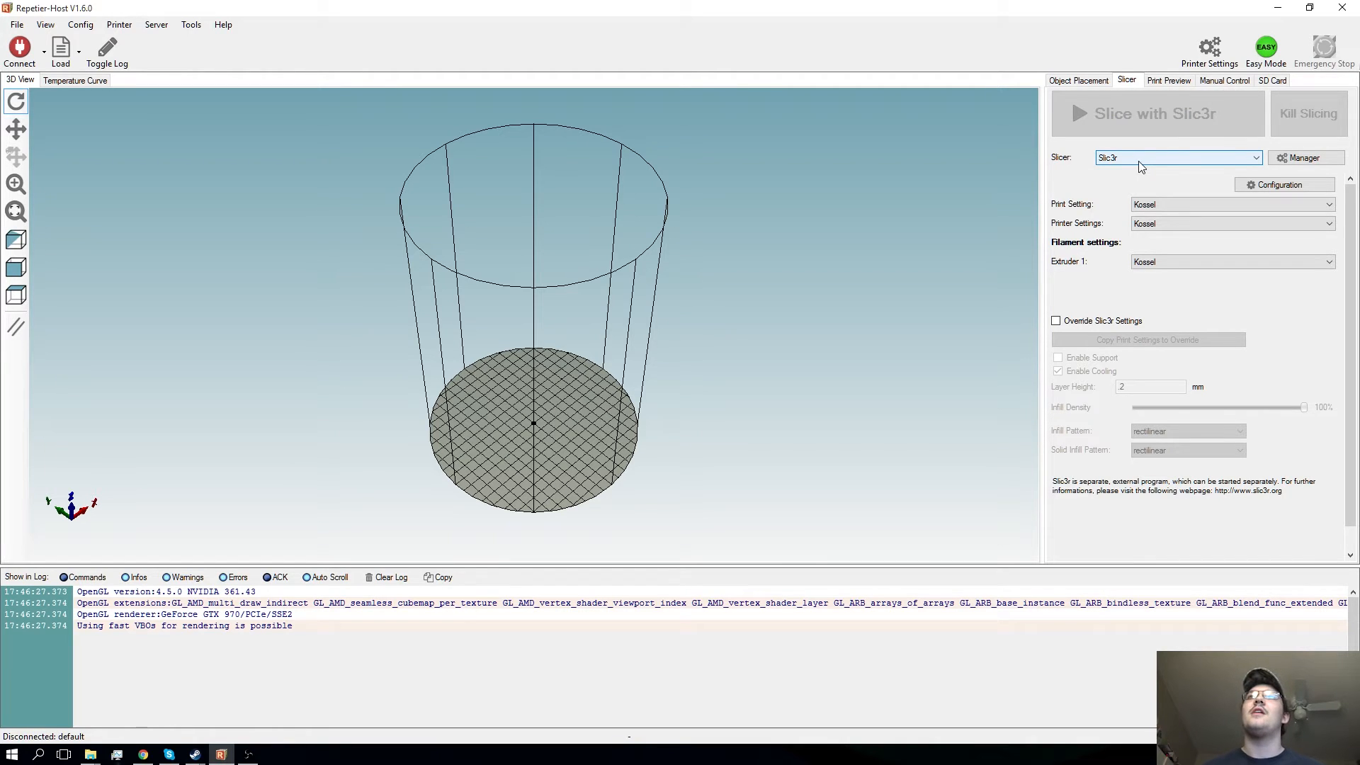
- Select Slic3r as the slicing engine and open its configuration
{"action": "left_click", "coordinate": [1141, 164]}
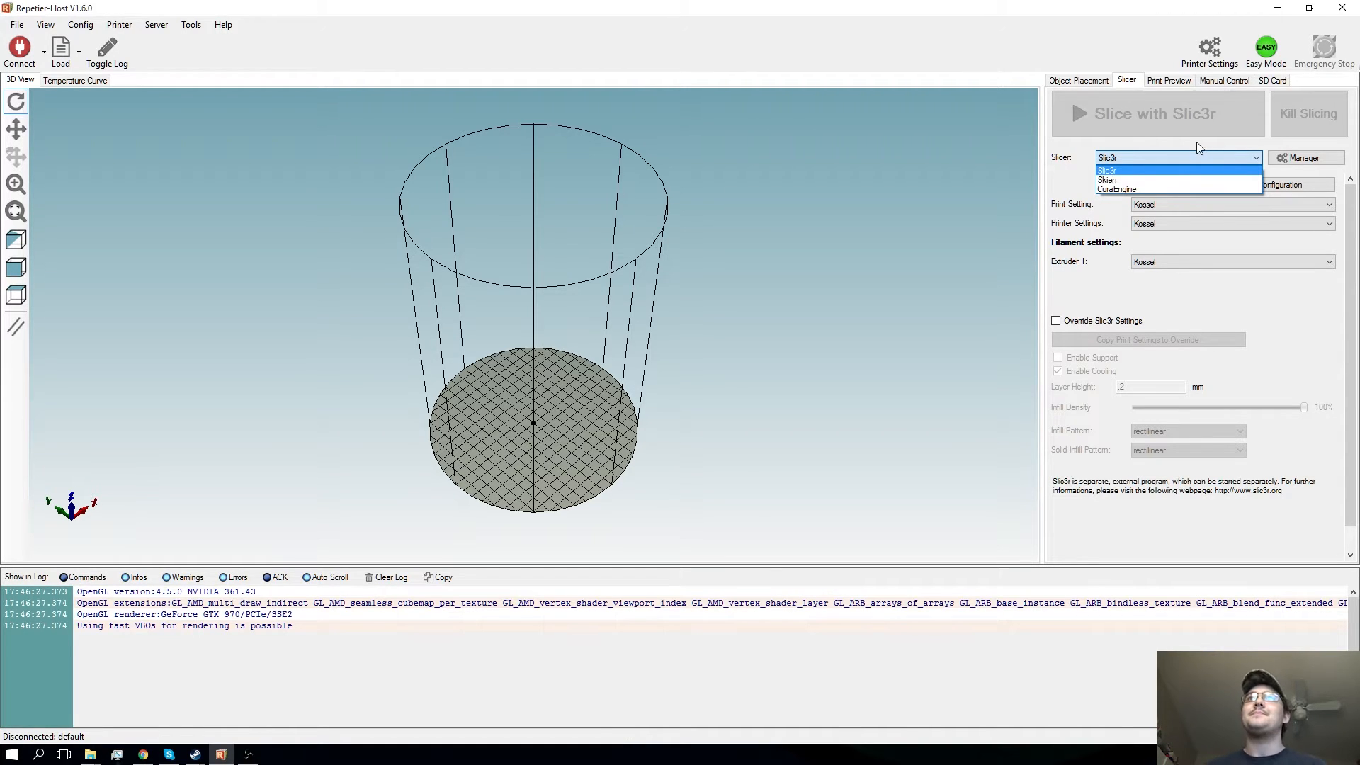
{"action": "left_click", "coordinate": [1190, 169]}
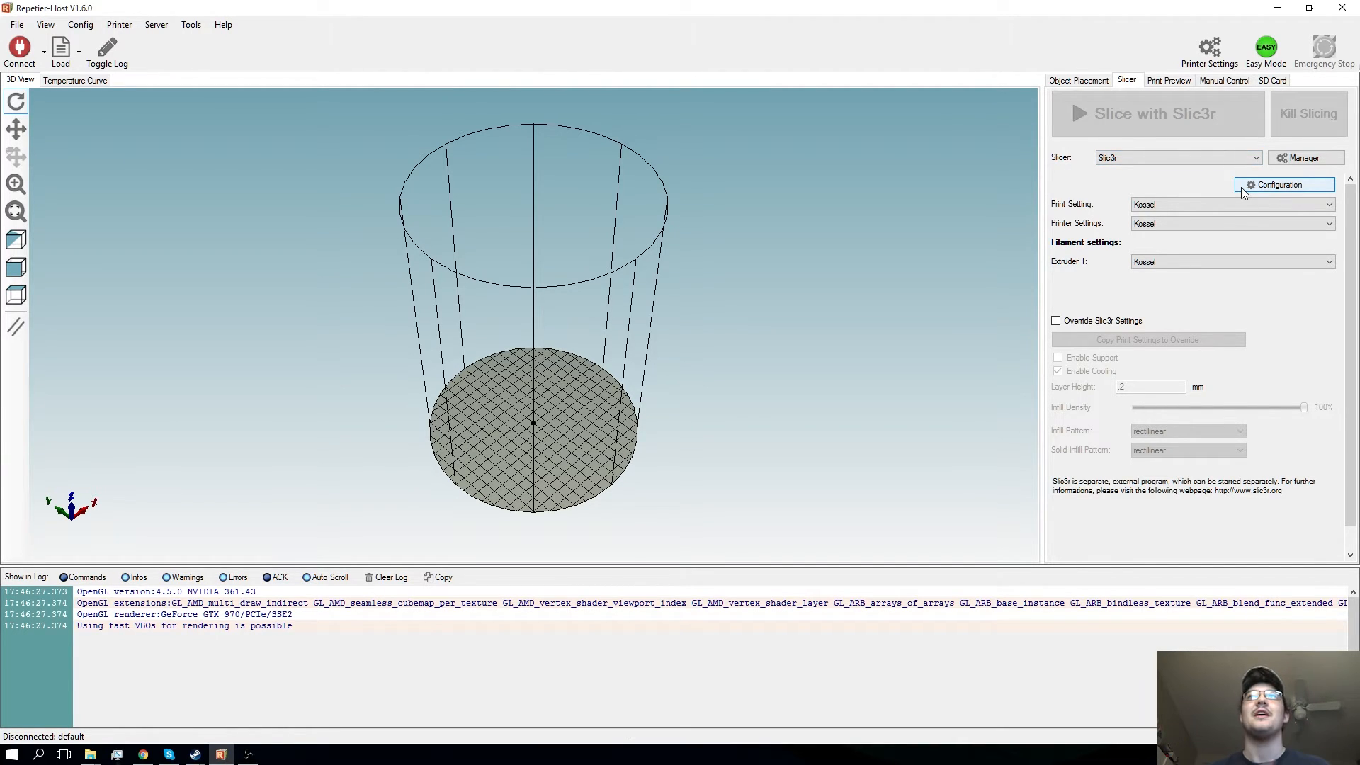
{"action": "left_click", "coordinate": [1269, 185]}
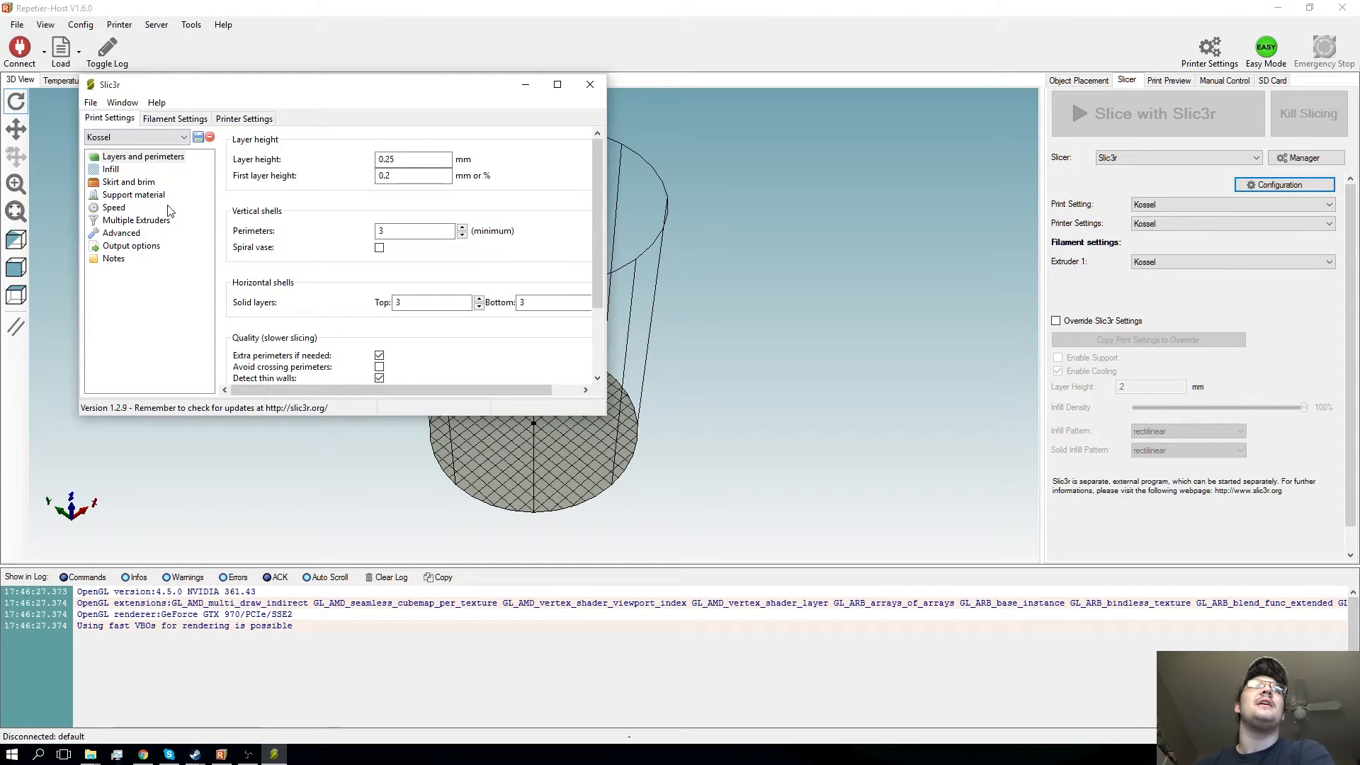
- Look over the print settings categories, then examine the layer heights, vertical shells and horizontal shells of the Kossel profile
{"action": "left_click", "coordinate": [111, 169]}
{"action": "left_click", "coordinate": [121, 182]}
{"action": "left_click", "coordinate": [119, 245]}
{"action": "left_click", "coordinate": [143, 157]}
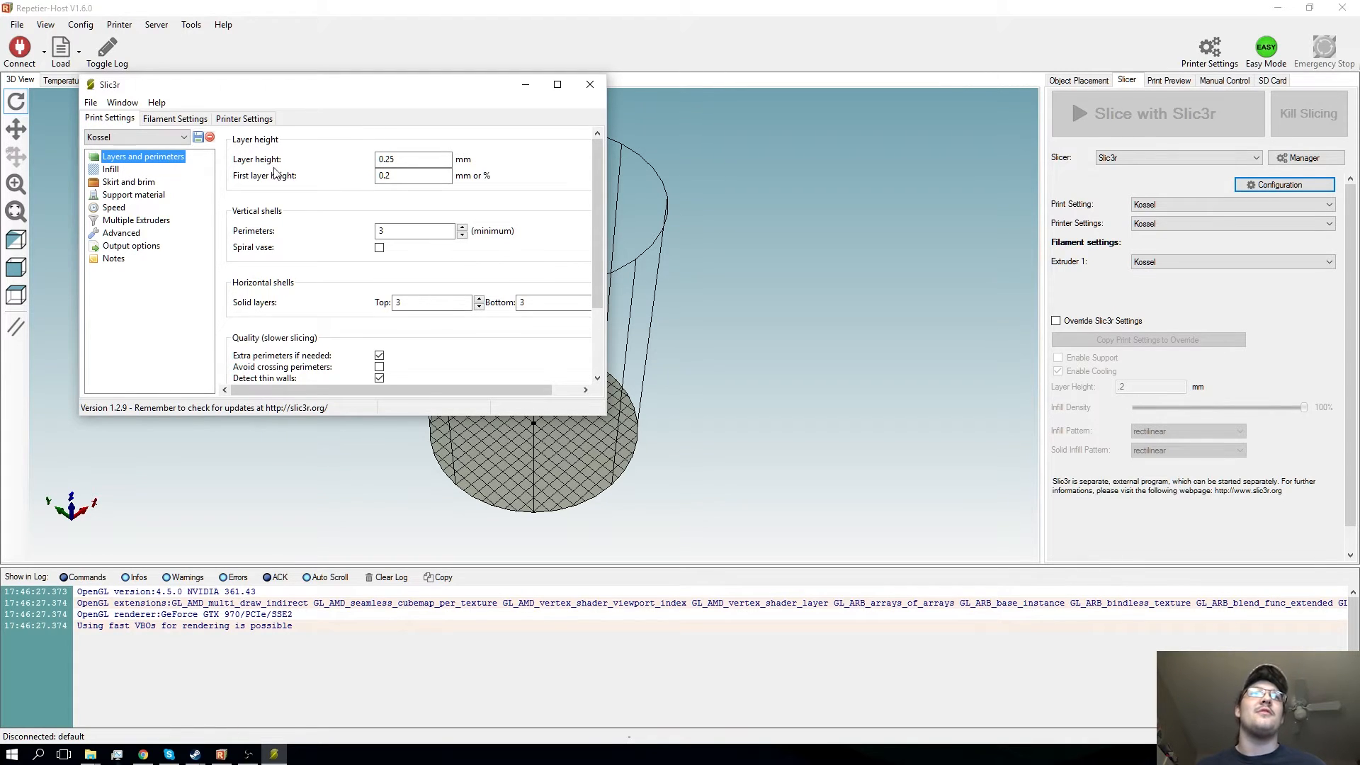
{"action": "left_click", "coordinate": [388, 175]}
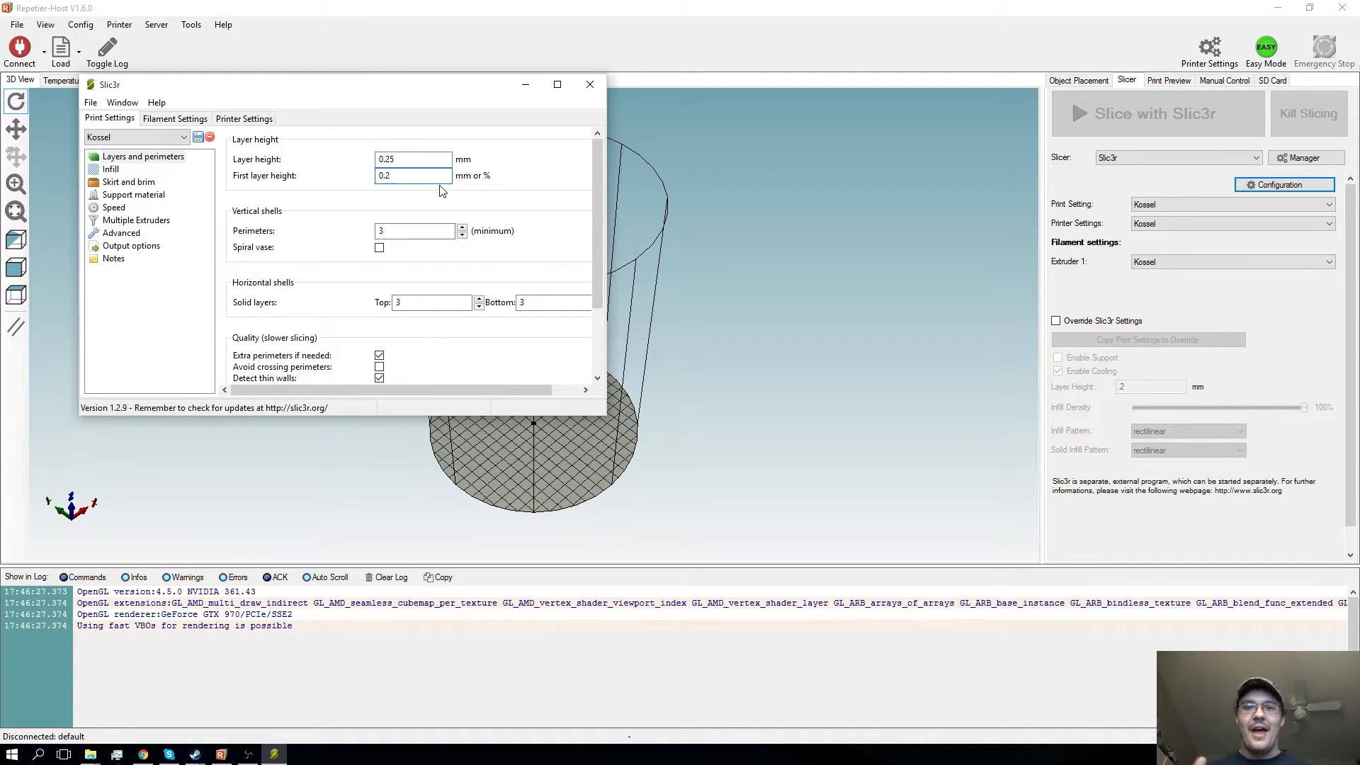
{"action": "scroll", "coordinate": [440, 190], "scroll_direction": "down", "scroll_amount": 1}
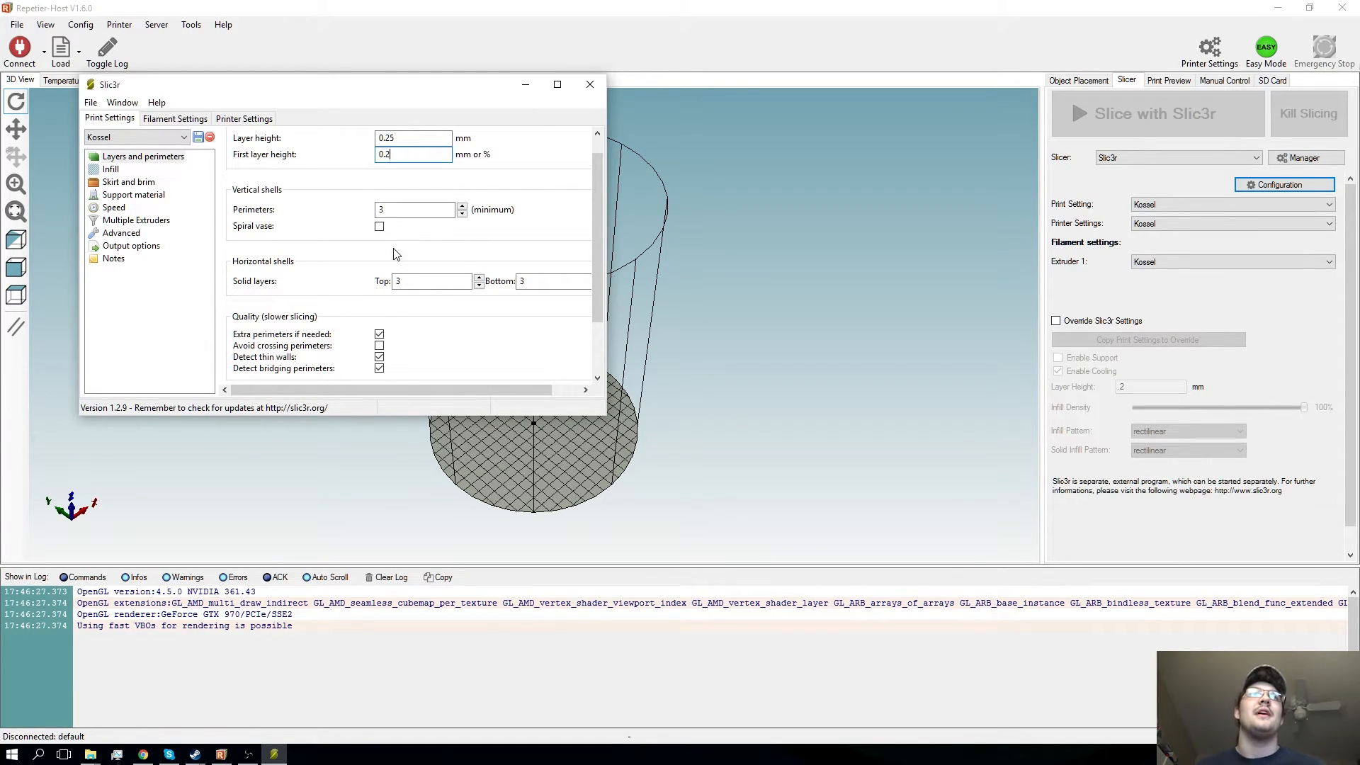
{"action": "scroll", "coordinate": [397, 255], "scroll_direction": "down", "scroll_amount": 2}
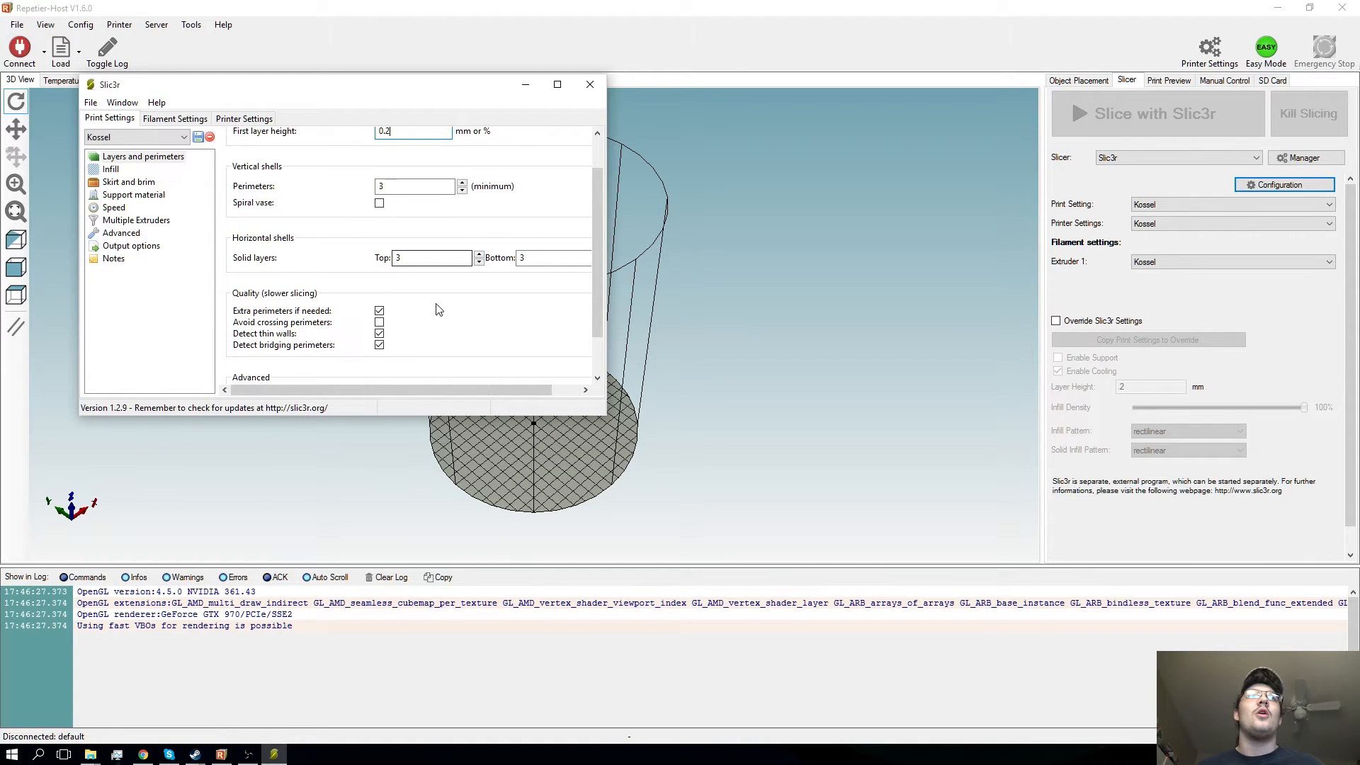
{"action": "left_click_drag", "start_coordinate": [435, 390], "coordinate": [443, 394]}
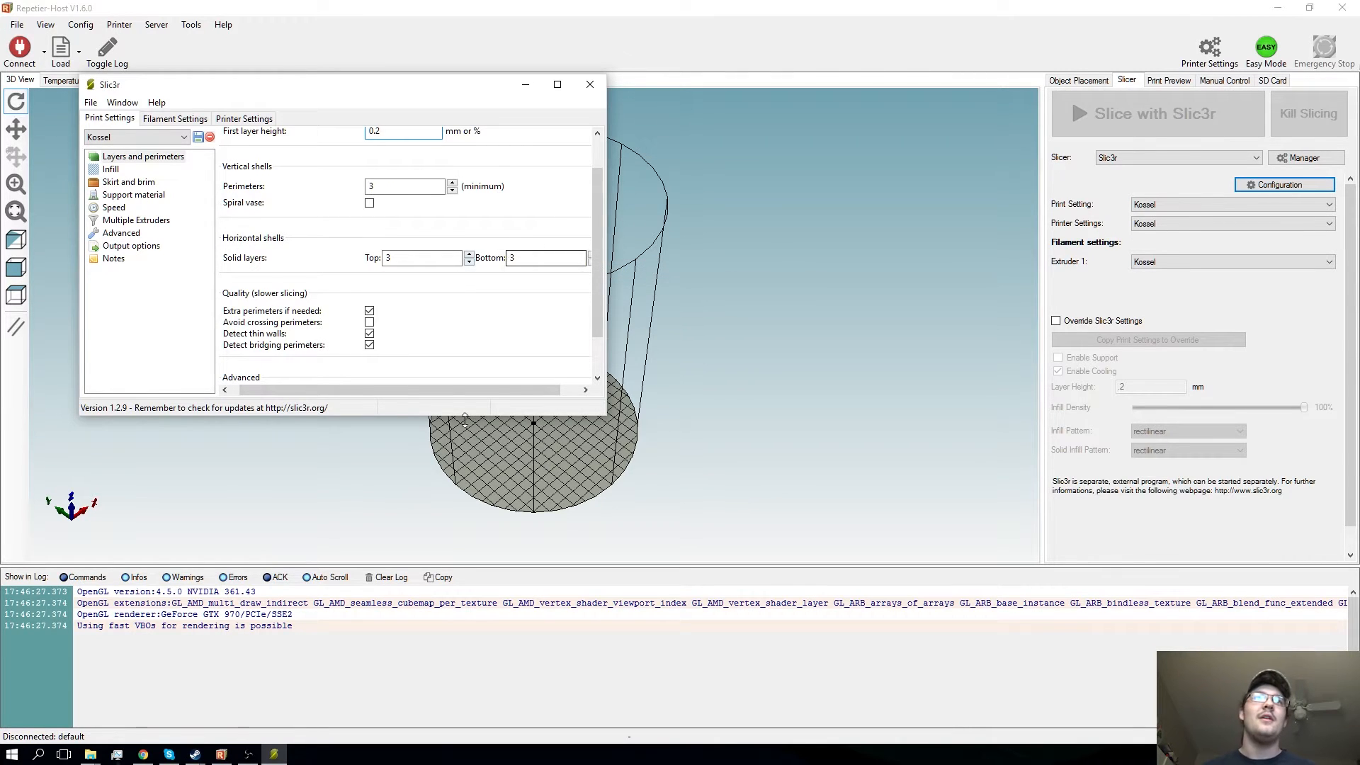
- Set the seam position to Random in the Kossel profile's layer and perimeter settings
{"action": "scroll", "coordinate": [356, 288], "scroll_direction": "down", "scroll_amount": 1}
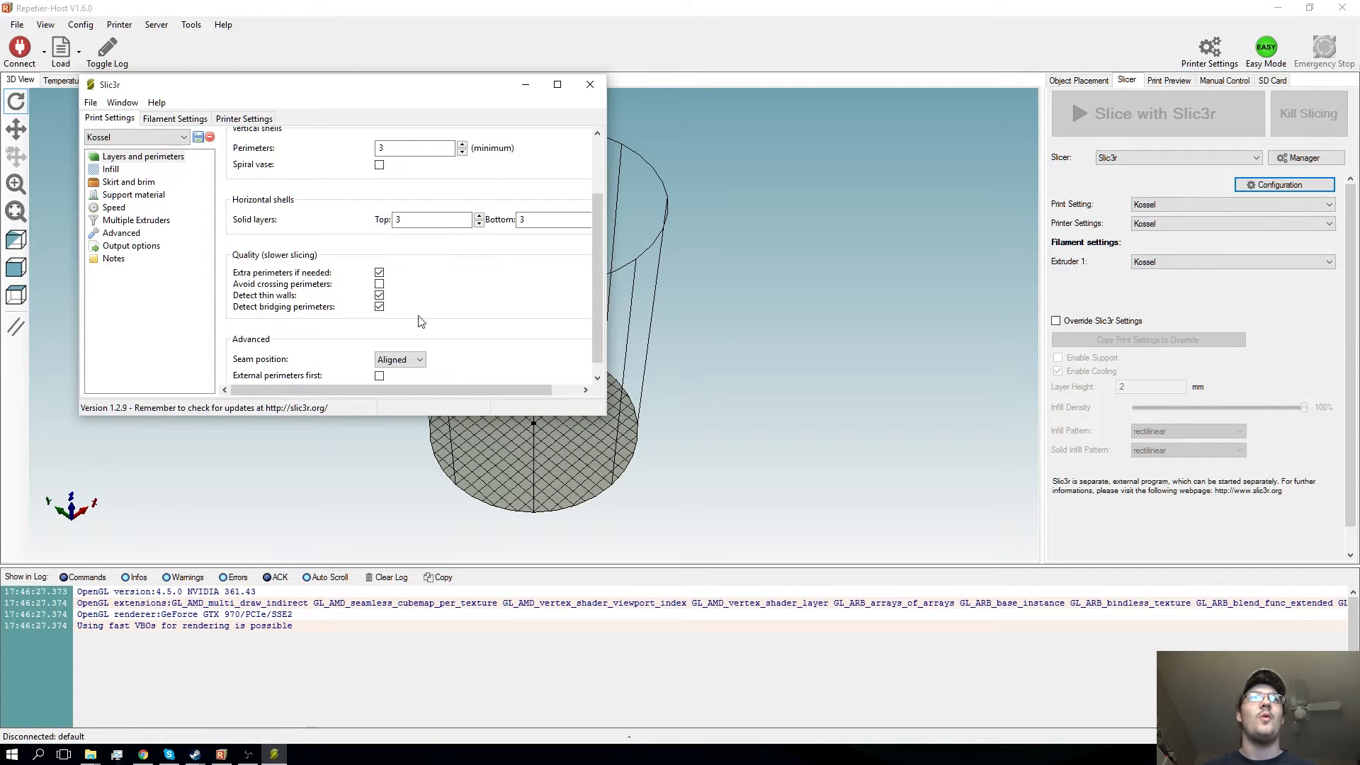
{"action": "scroll", "coordinate": [395, 311], "scroll_direction": "down", "scroll_amount": 1}
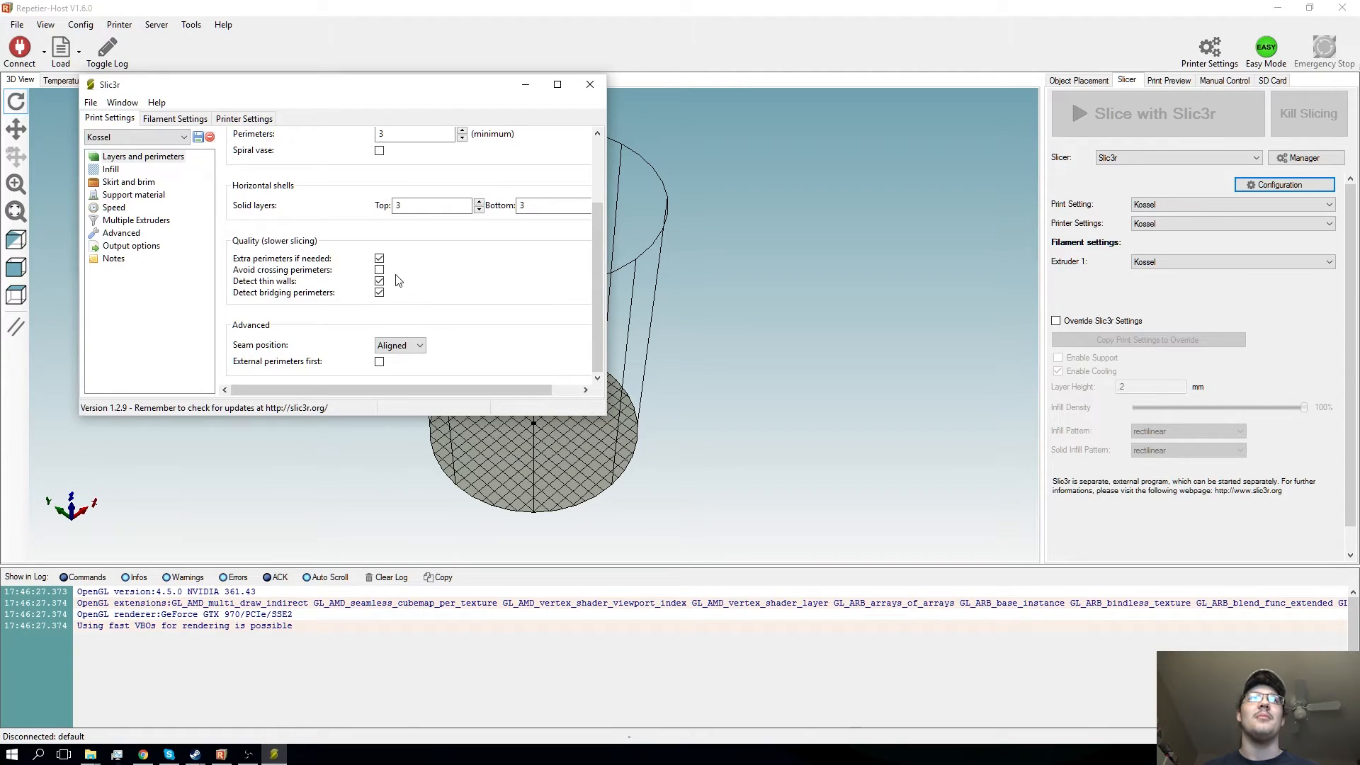
{"action": "scroll", "coordinate": [417, 343], "scroll_direction": "up", "scroll_amount": 2}
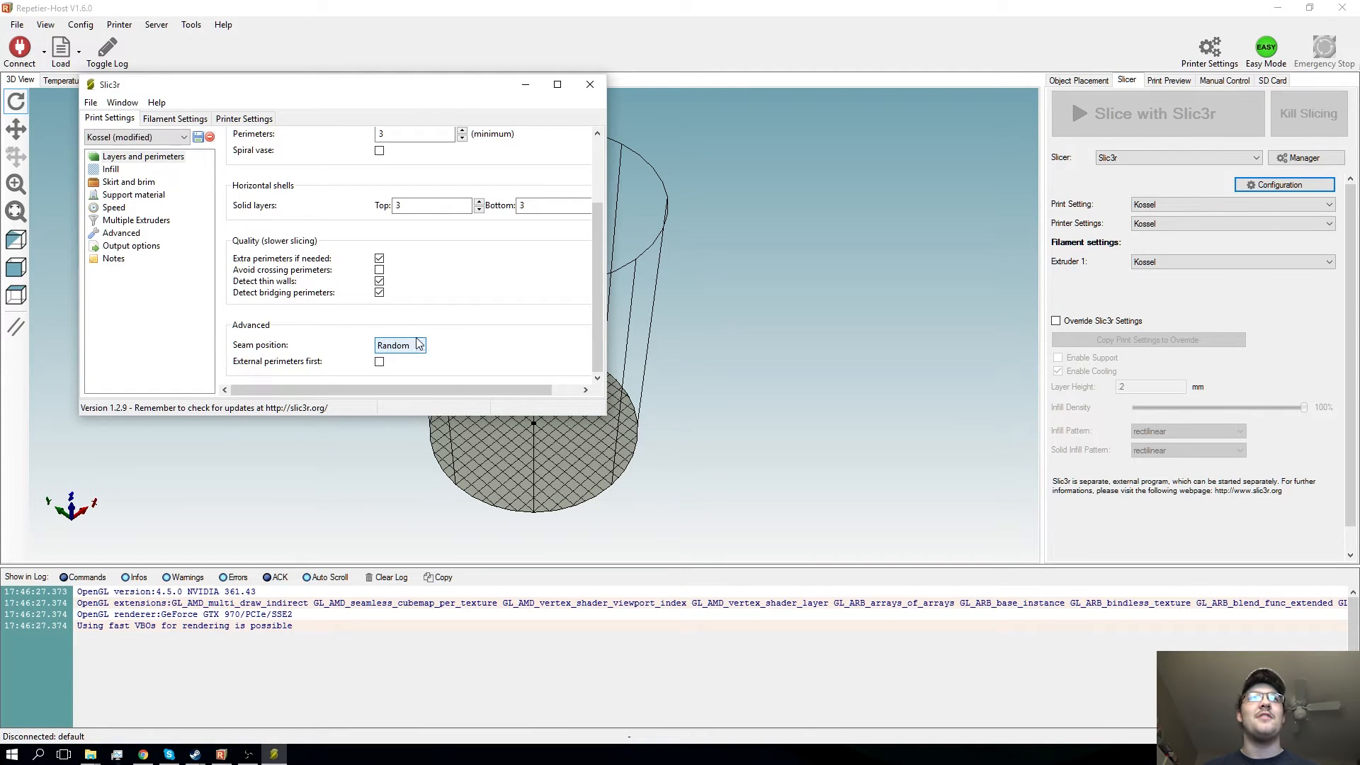
{"action": "left_click", "coordinate": [415, 347]}
{"action": "left_click", "coordinate": [434, 356]}
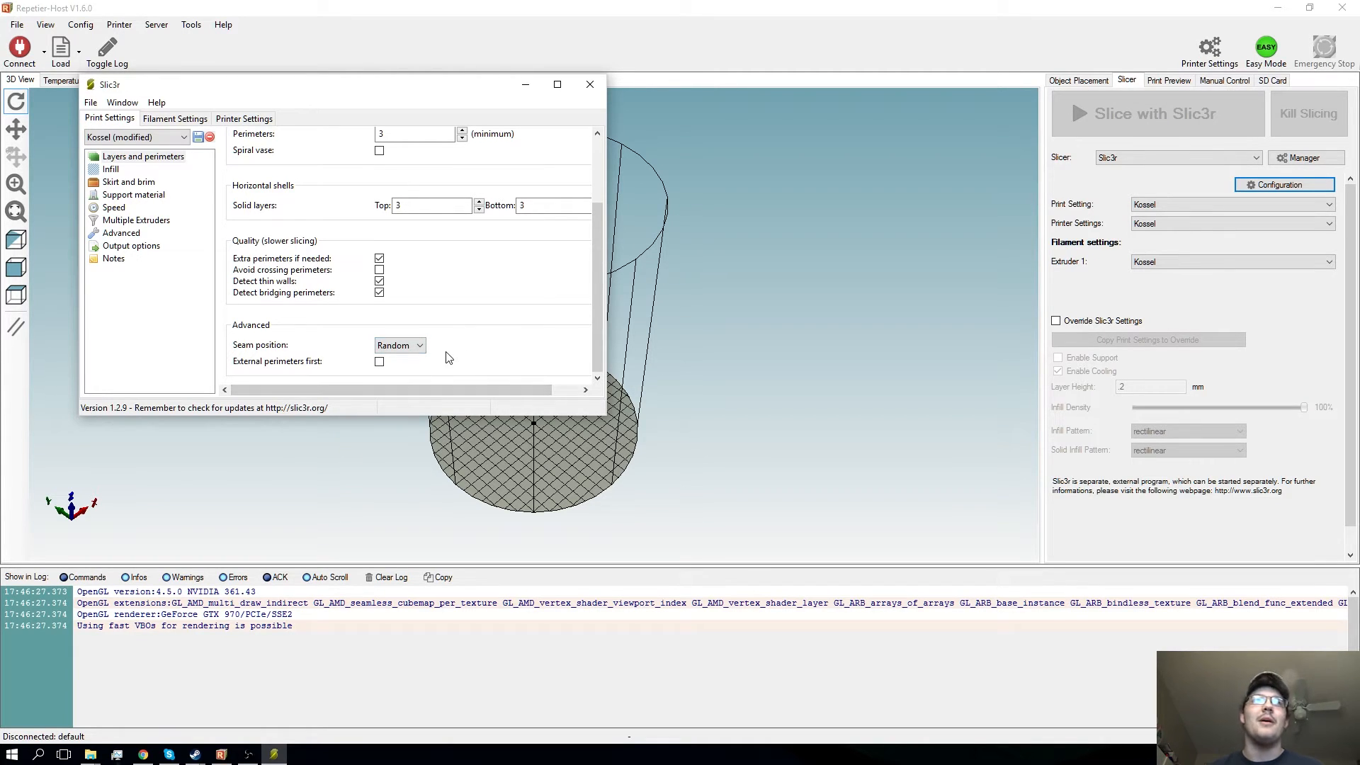
- Examine the infill density, the available fill patterns and the advanced infill options
{"action": "left_click", "coordinate": [109, 170]}
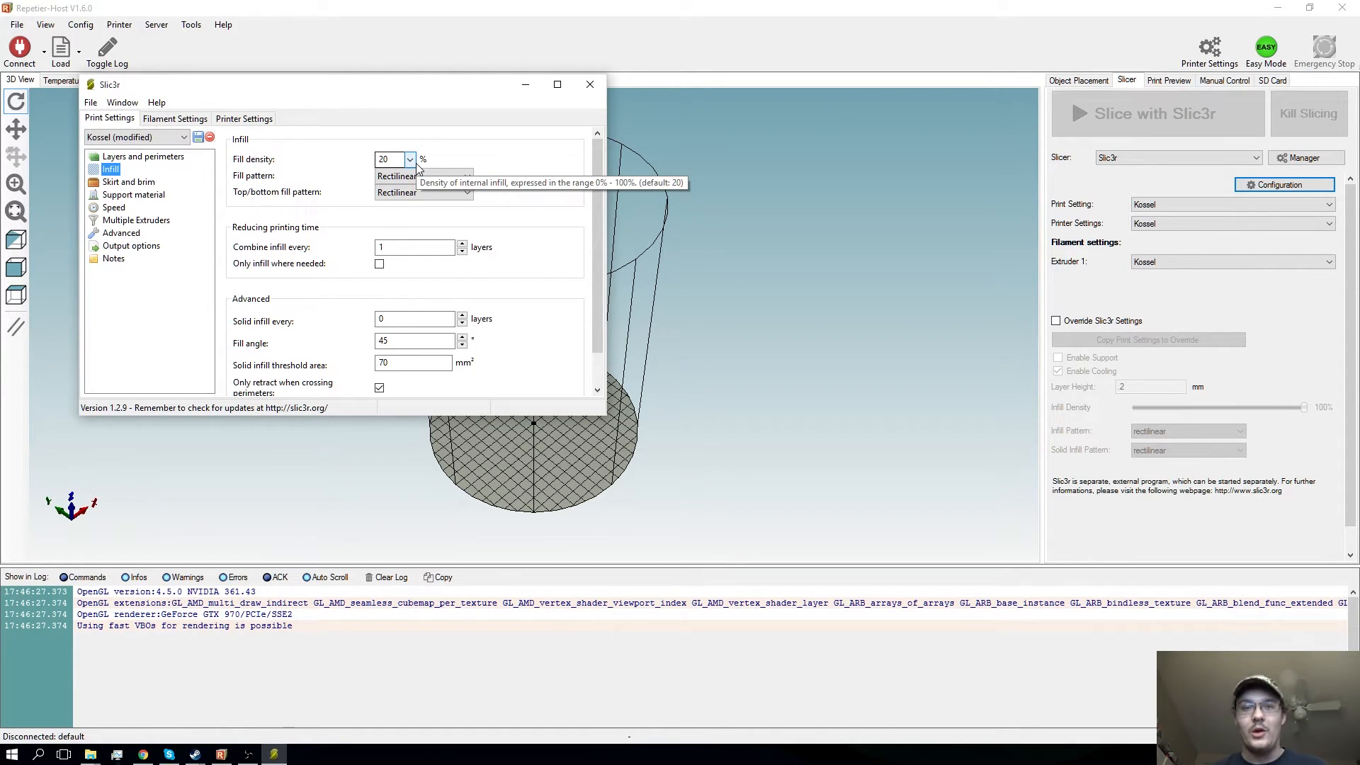
{"action": "left_click", "coordinate": [438, 177]}
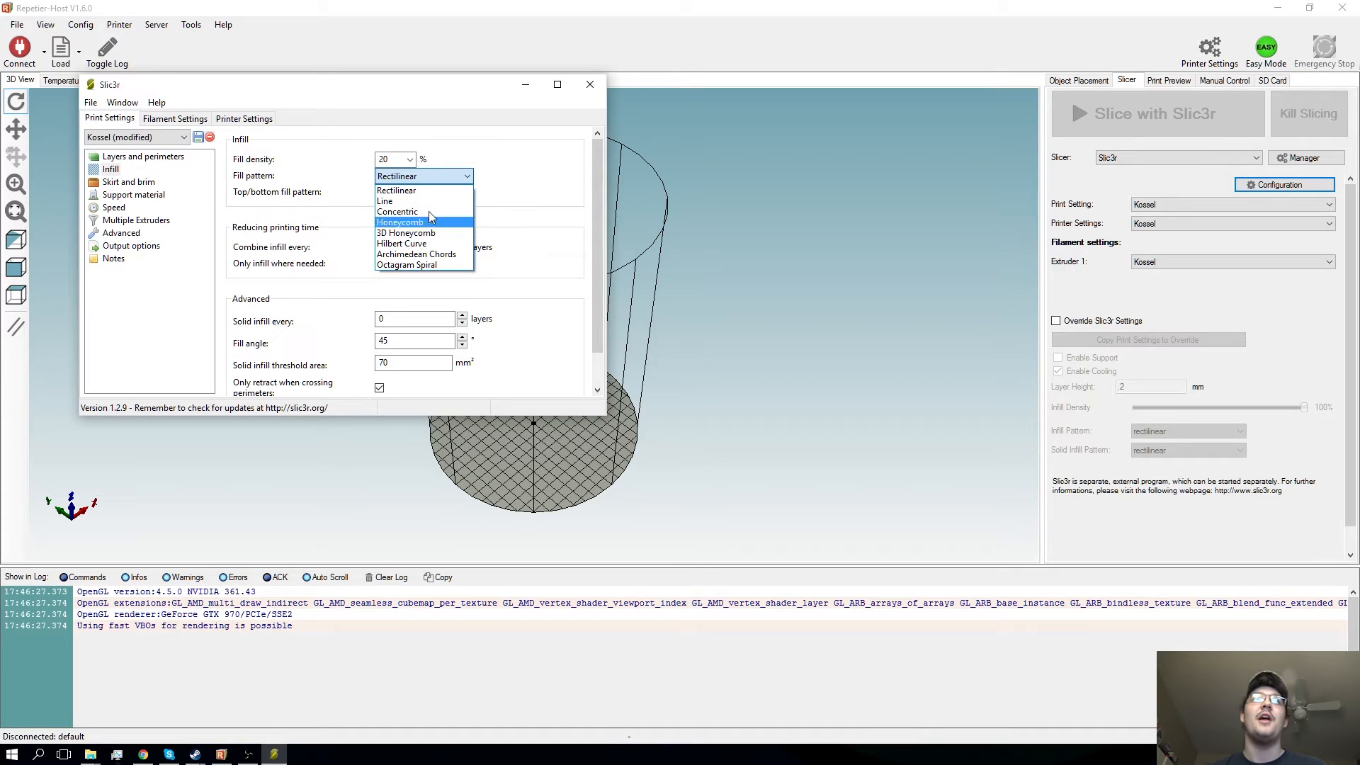
{"action": "left_click", "coordinate": [559, 185]}
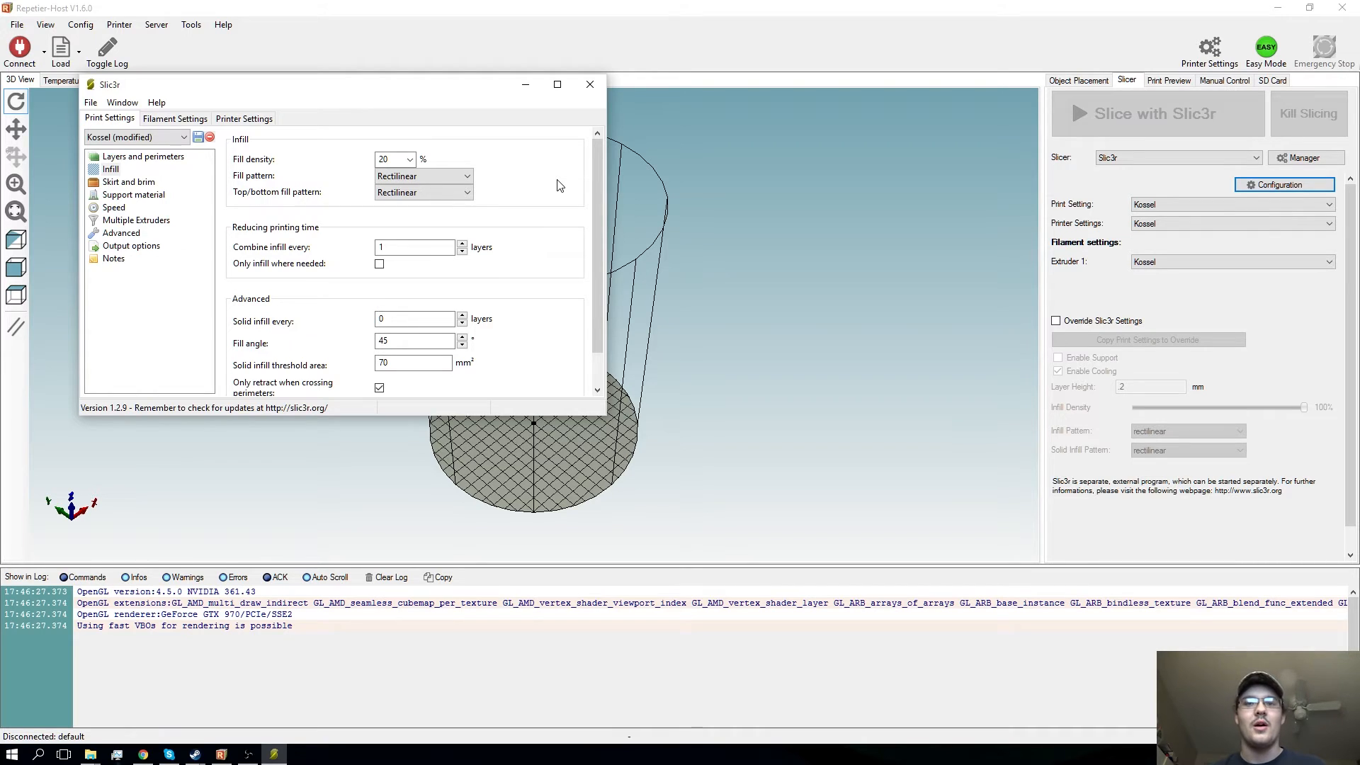
{"action": "scroll", "coordinate": [363, 262], "scroll_direction": "down", "scroll_amount": 3}
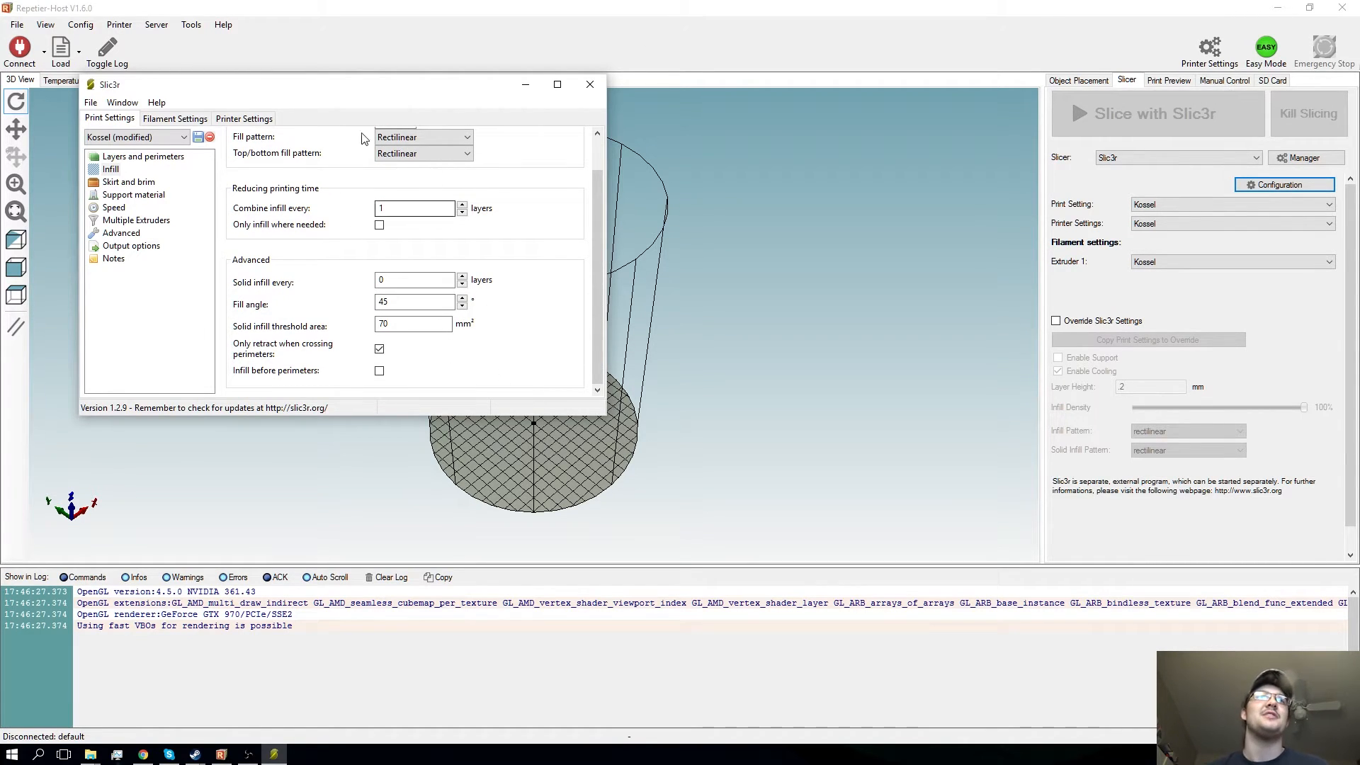
- Review the skirt and brim settings and the support material and raft options
{"action": "left_click", "coordinate": [126, 184]}
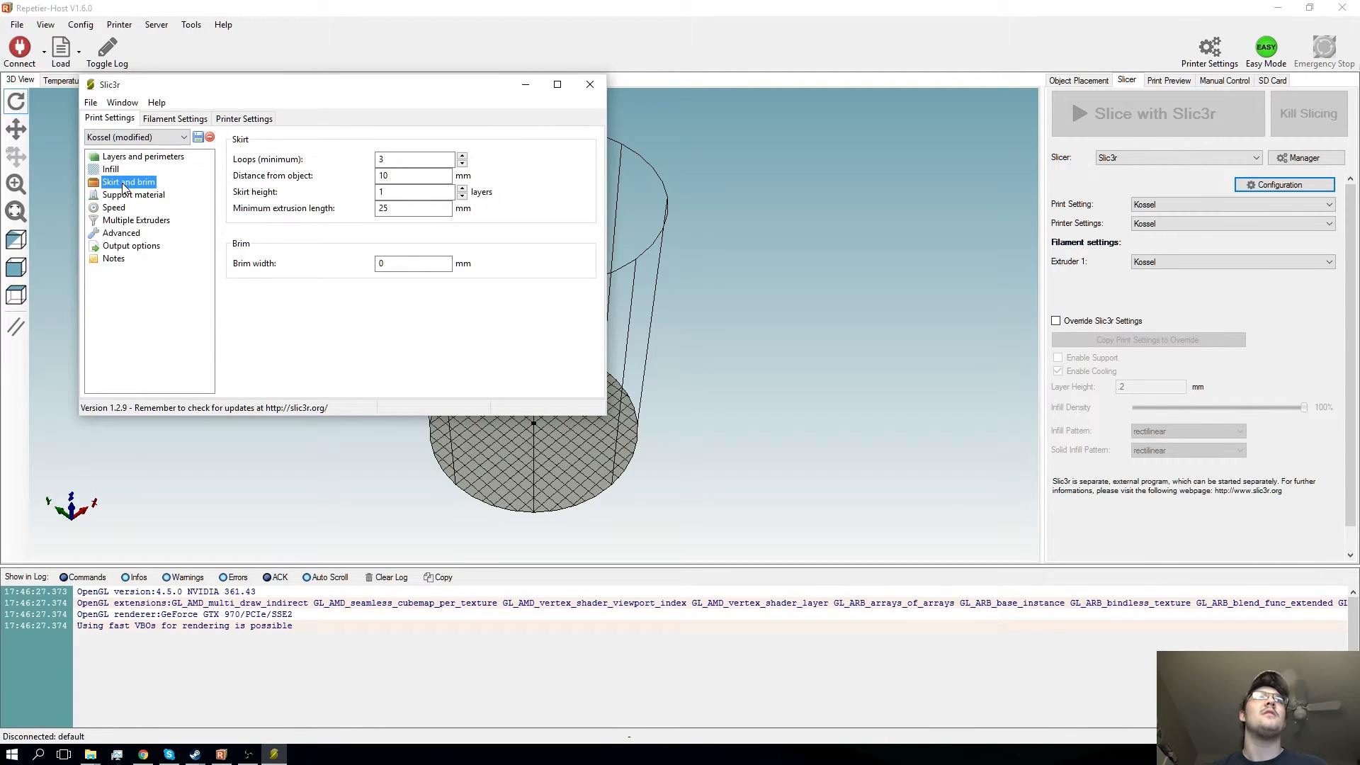
{"action": "mouse_move", "coordinate": [373, 211]}
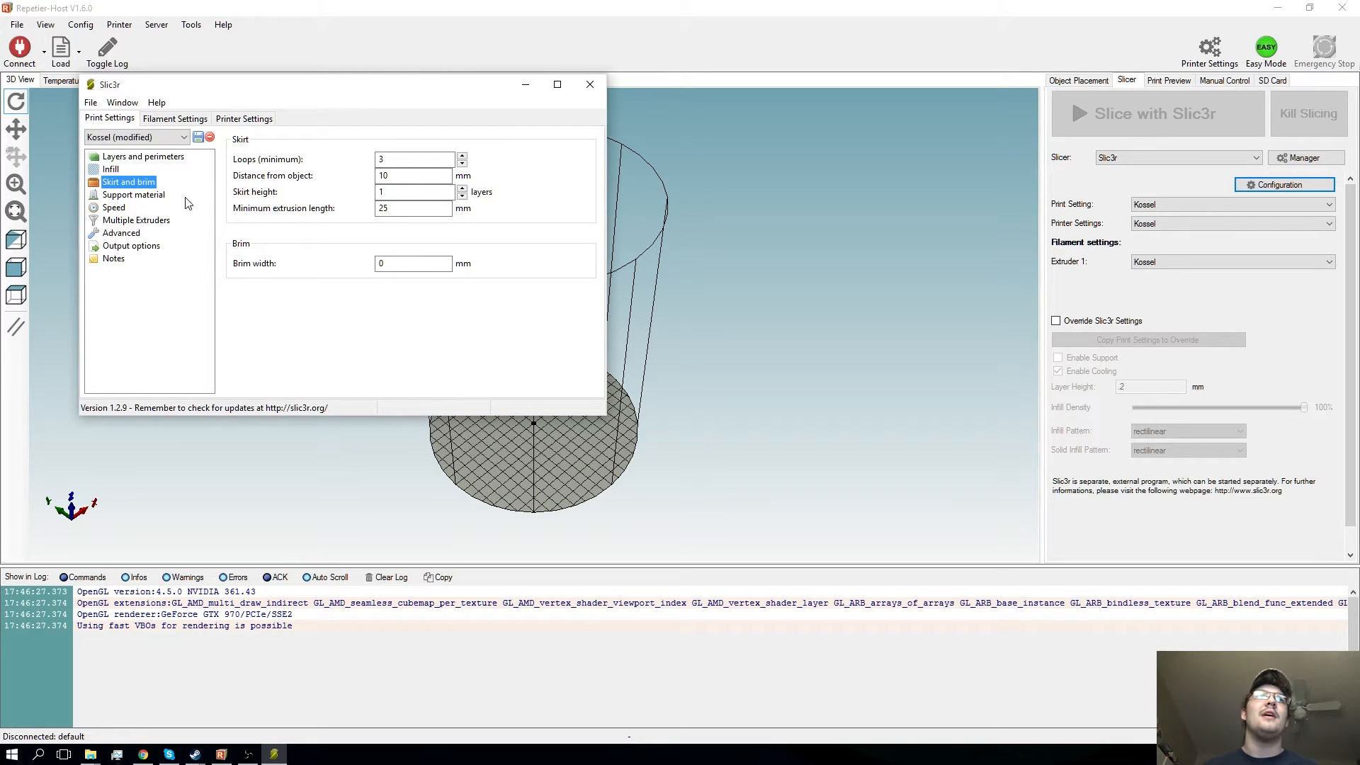
{"action": "left_click", "coordinate": [158, 195]}
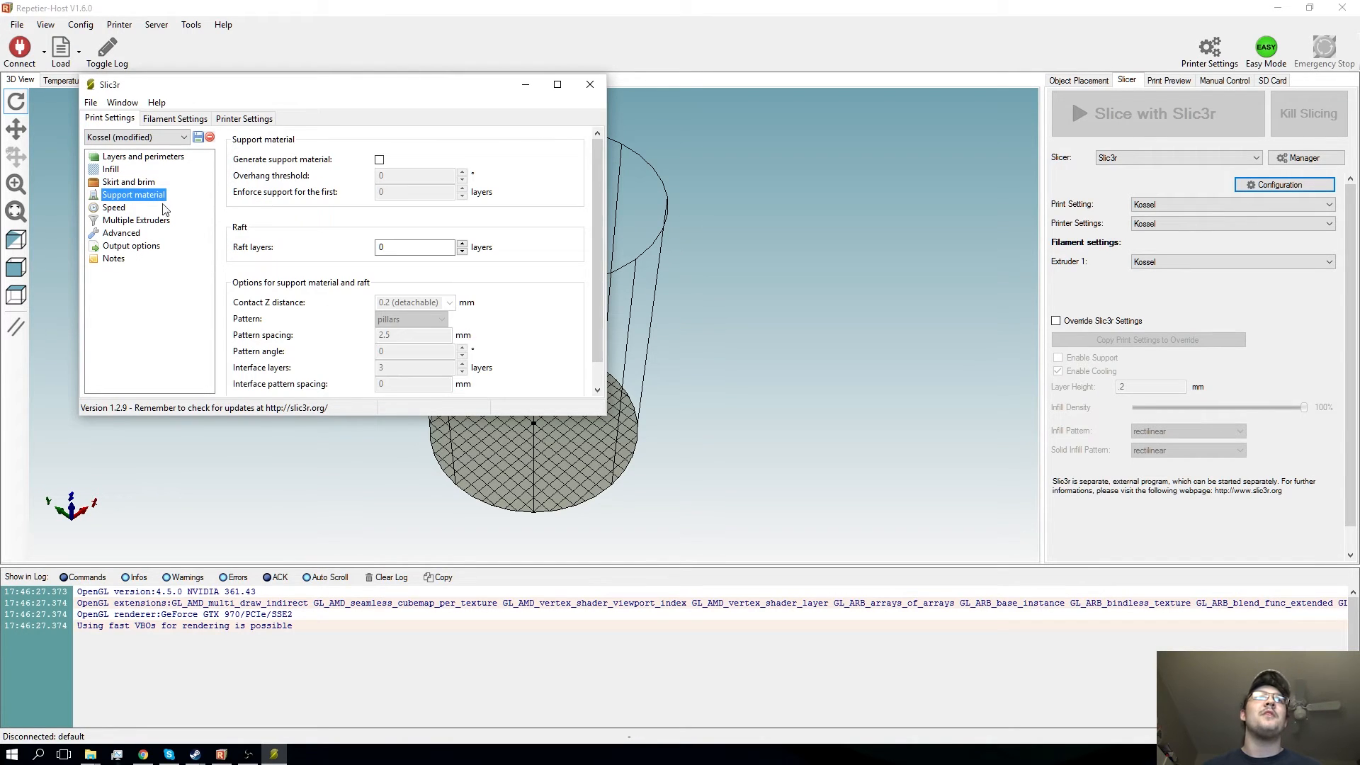
{"action": "scroll", "coordinate": [416, 268], "scroll_direction": "down", "scroll_amount": 1}
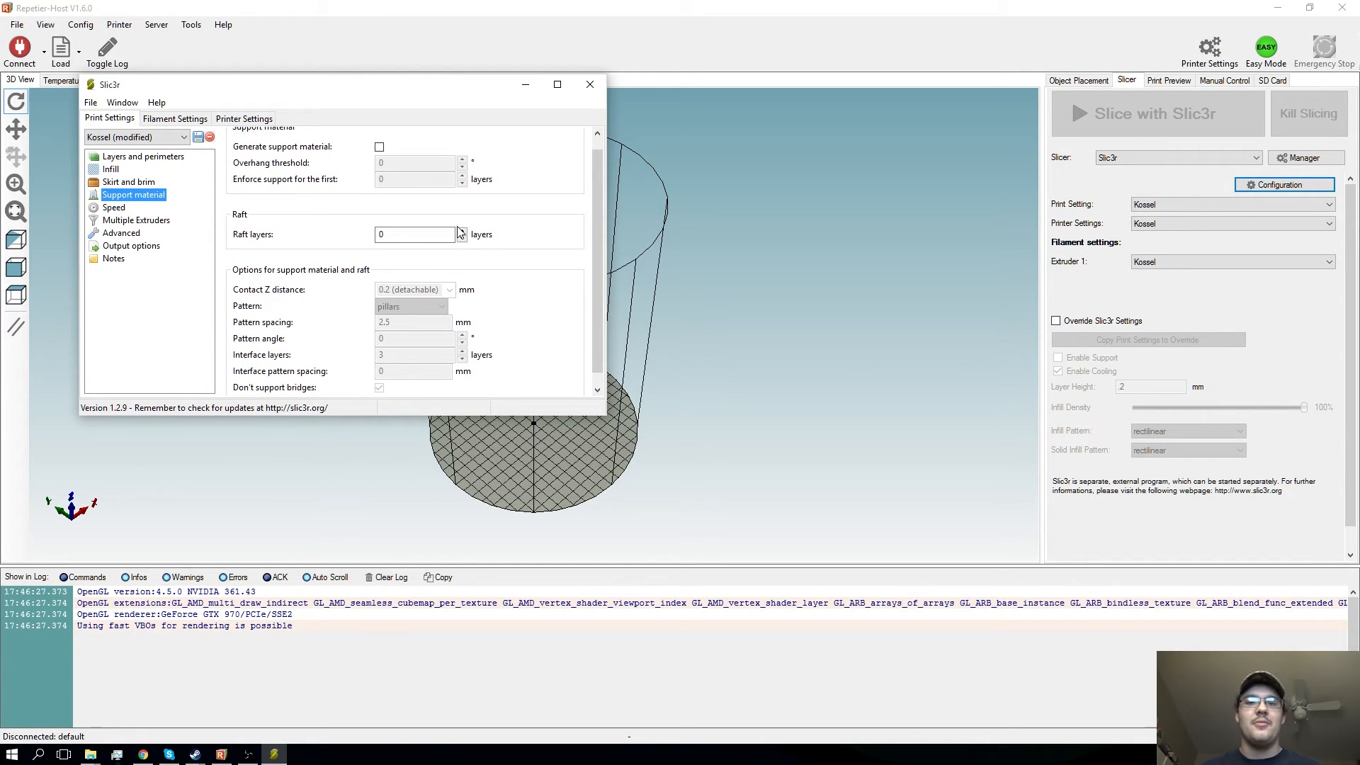
{"action": "scroll", "coordinate": [459, 232], "scroll_direction": "up", "scroll_amount": 1}
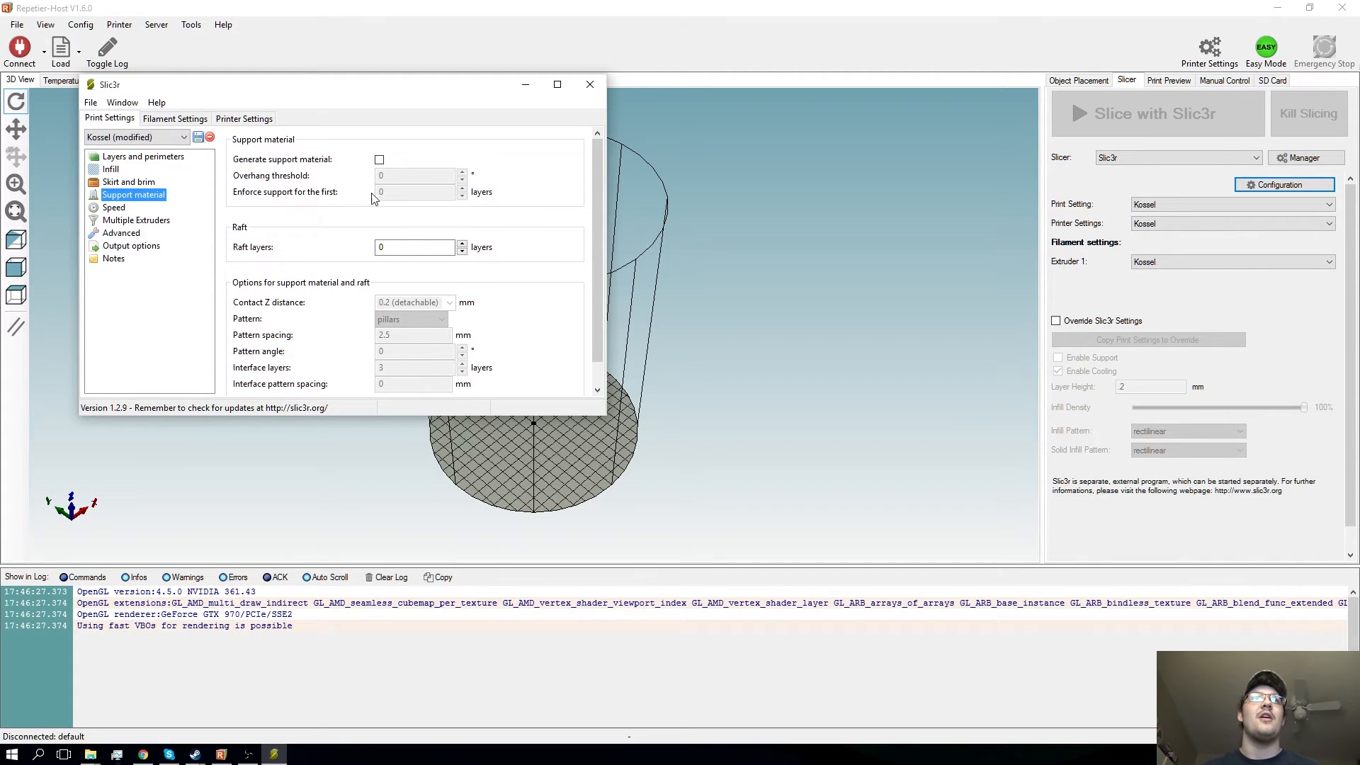
- Examine the speeds for print moves, including perimeters, small perimeters and bridges, and the travel speed
{"action": "left_click", "coordinate": [115, 207]}
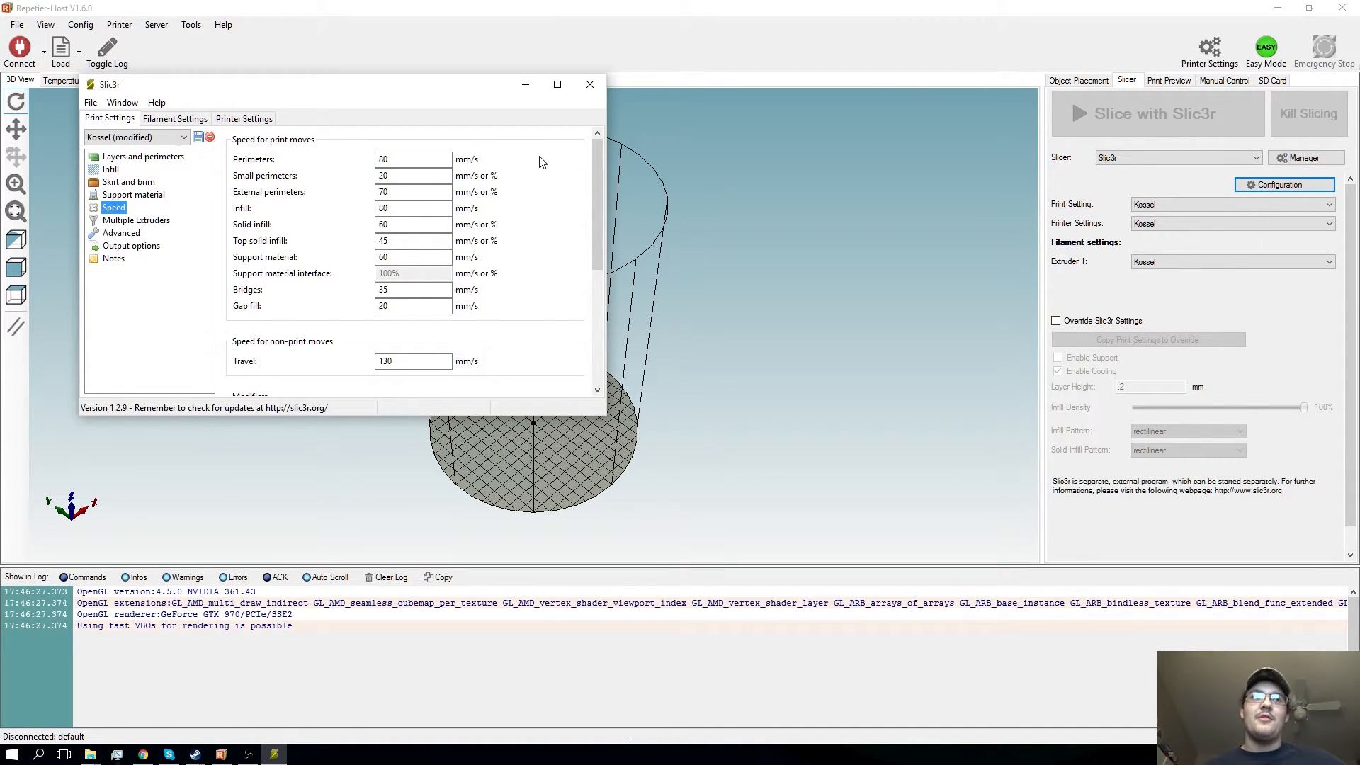
{"action": "left_click", "coordinate": [394, 158]}
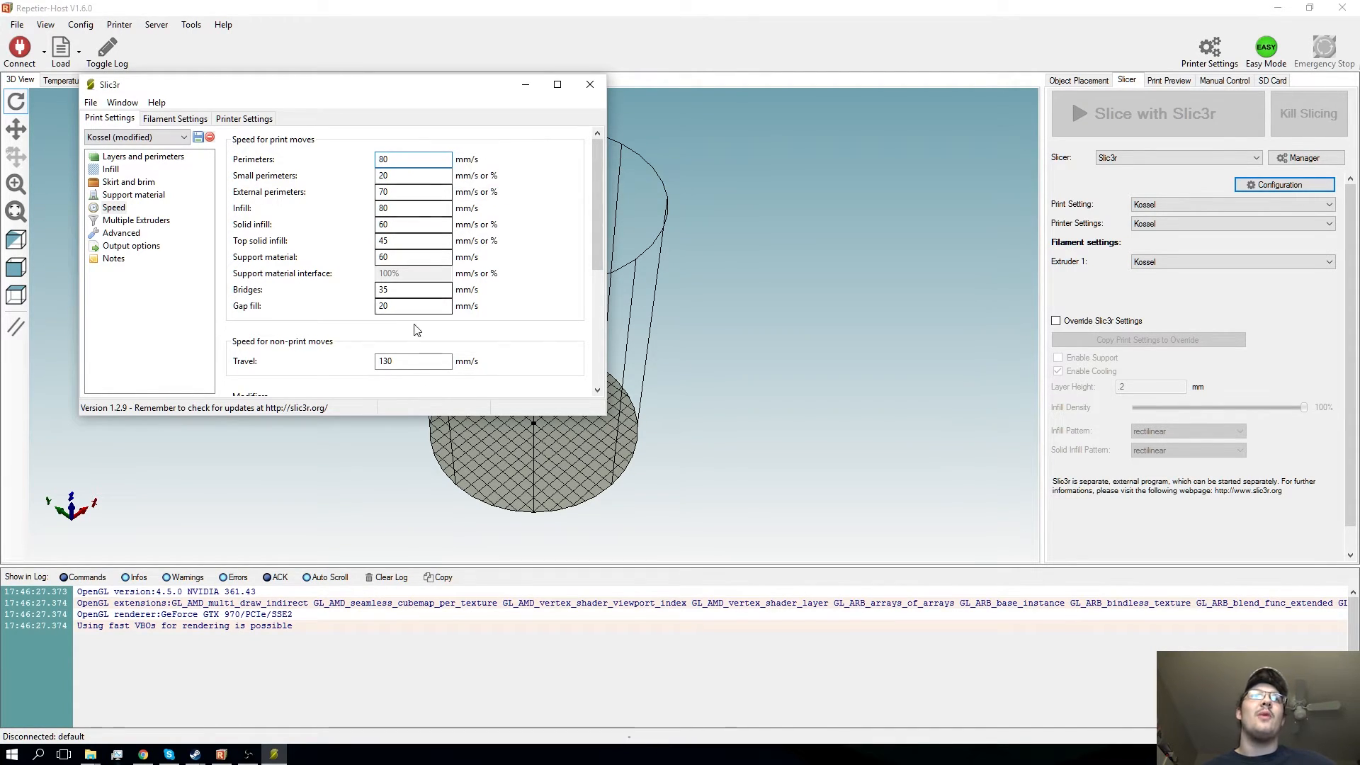
{"action": "left_click", "coordinate": [407, 362]}
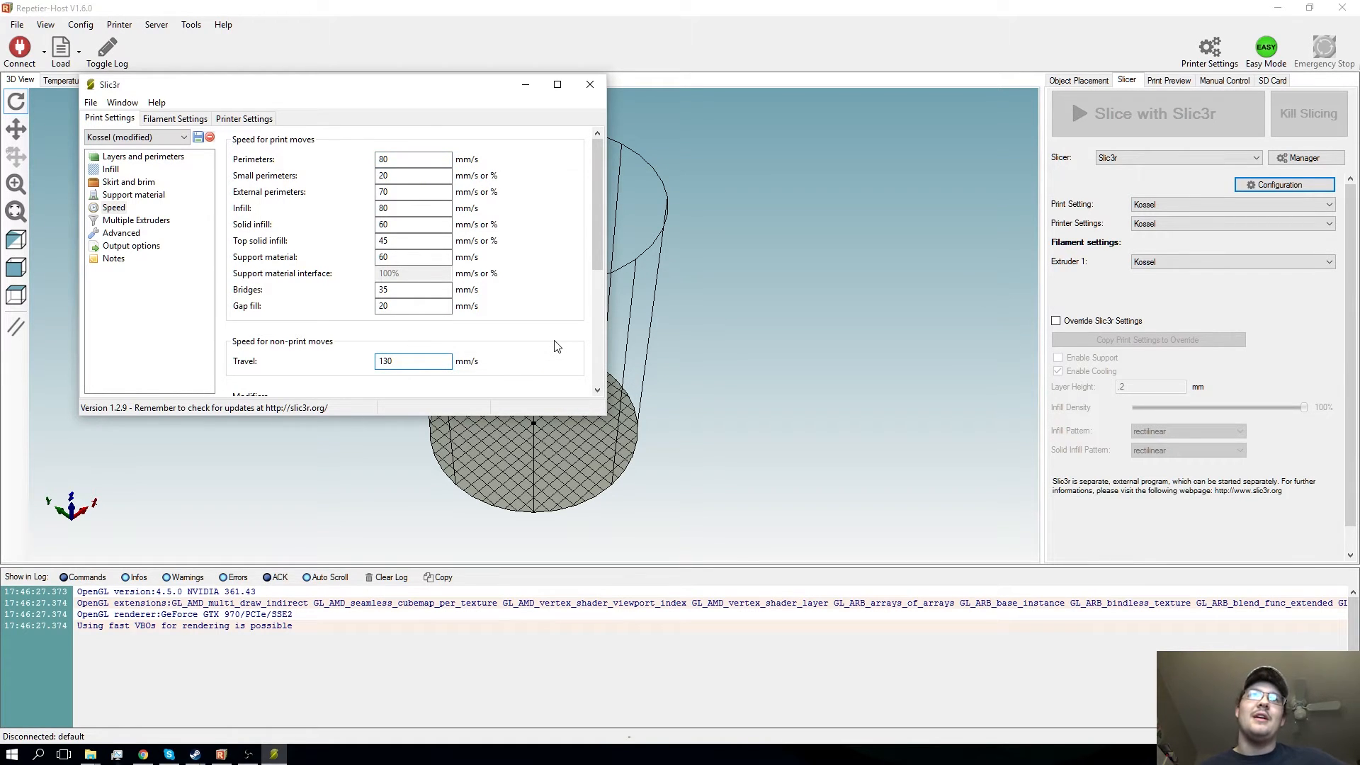
{"action": "left_click", "coordinate": [411, 178]}
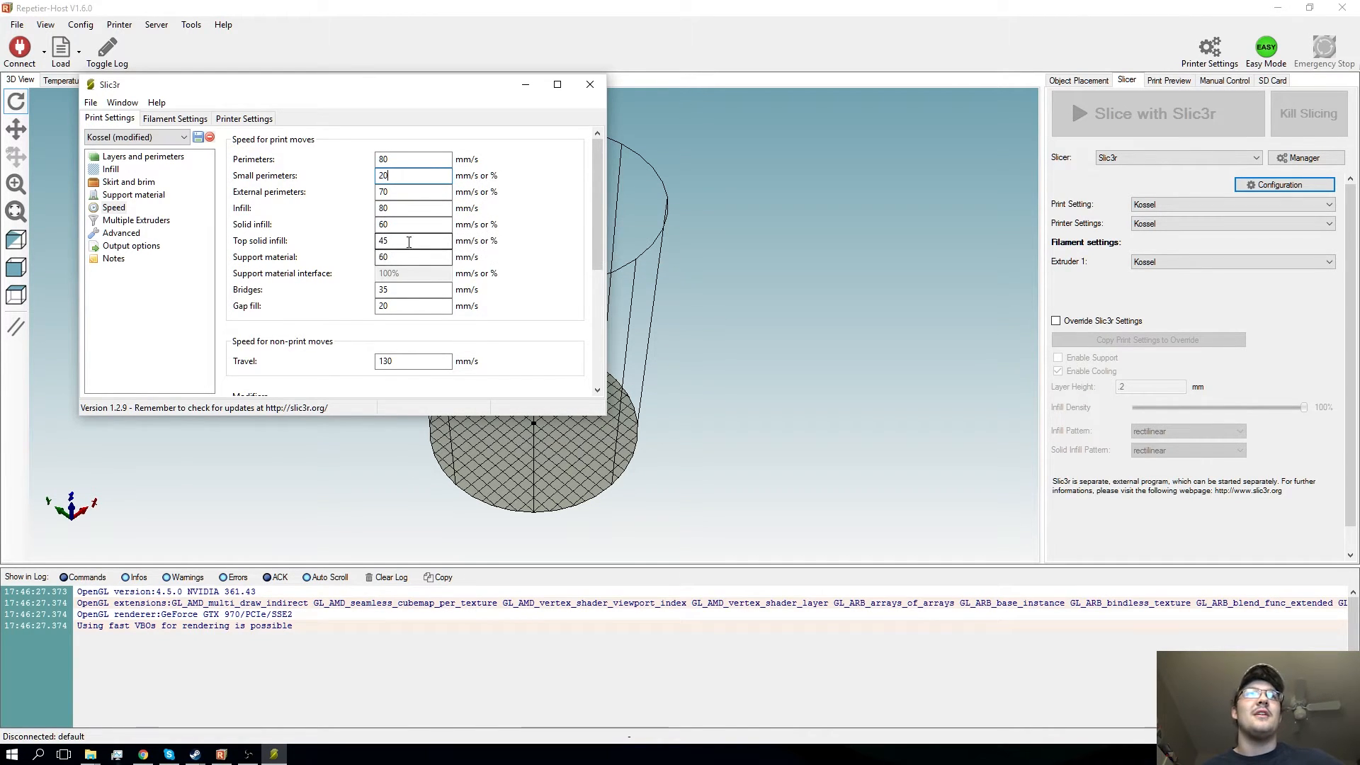
{"action": "left_click", "coordinate": [413, 286]}
- Examine the first layer speed, acceleration control and autospeed settings
{"action": "scroll", "coordinate": [416, 282], "scroll_direction": "down", "scroll_amount": 2}
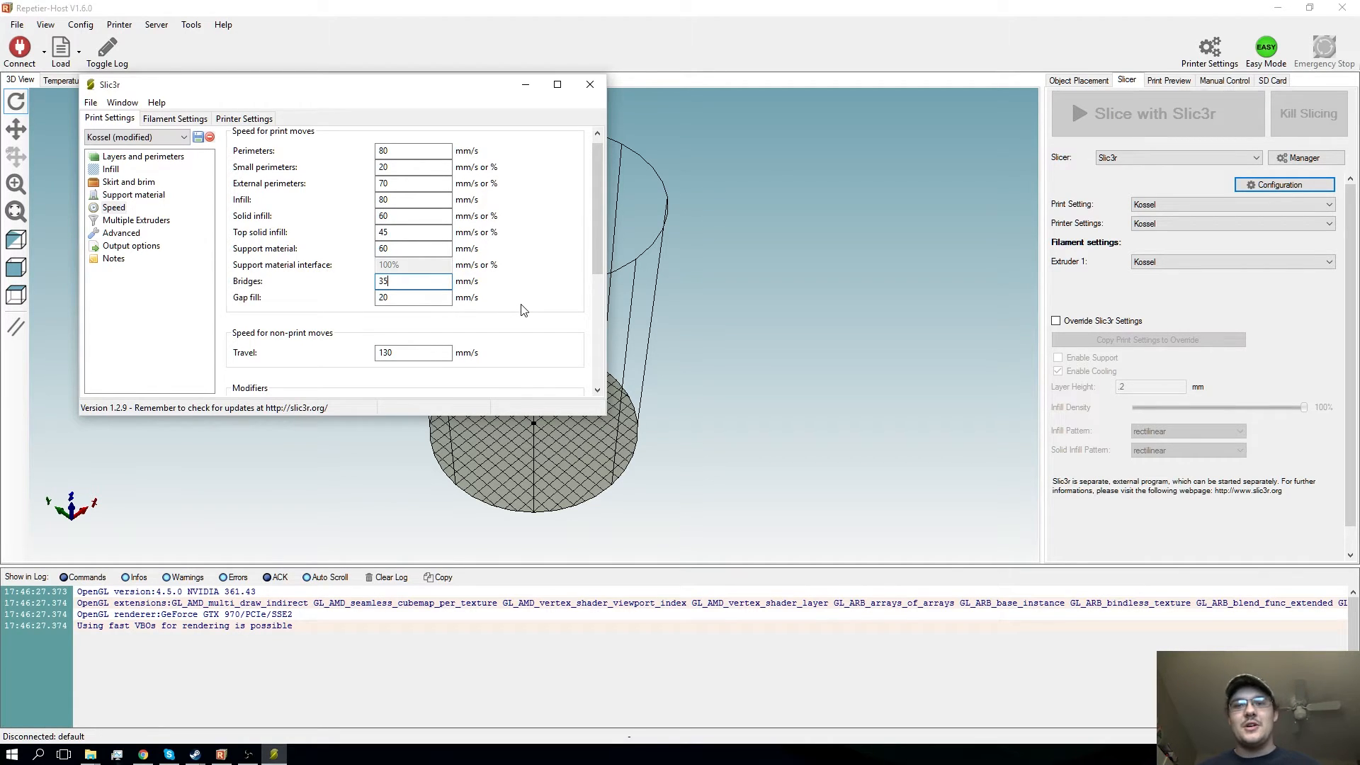
{"action": "scroll", "coordinate": [523, 309], "scroll_direction": "down", "scroll_amount": 3}
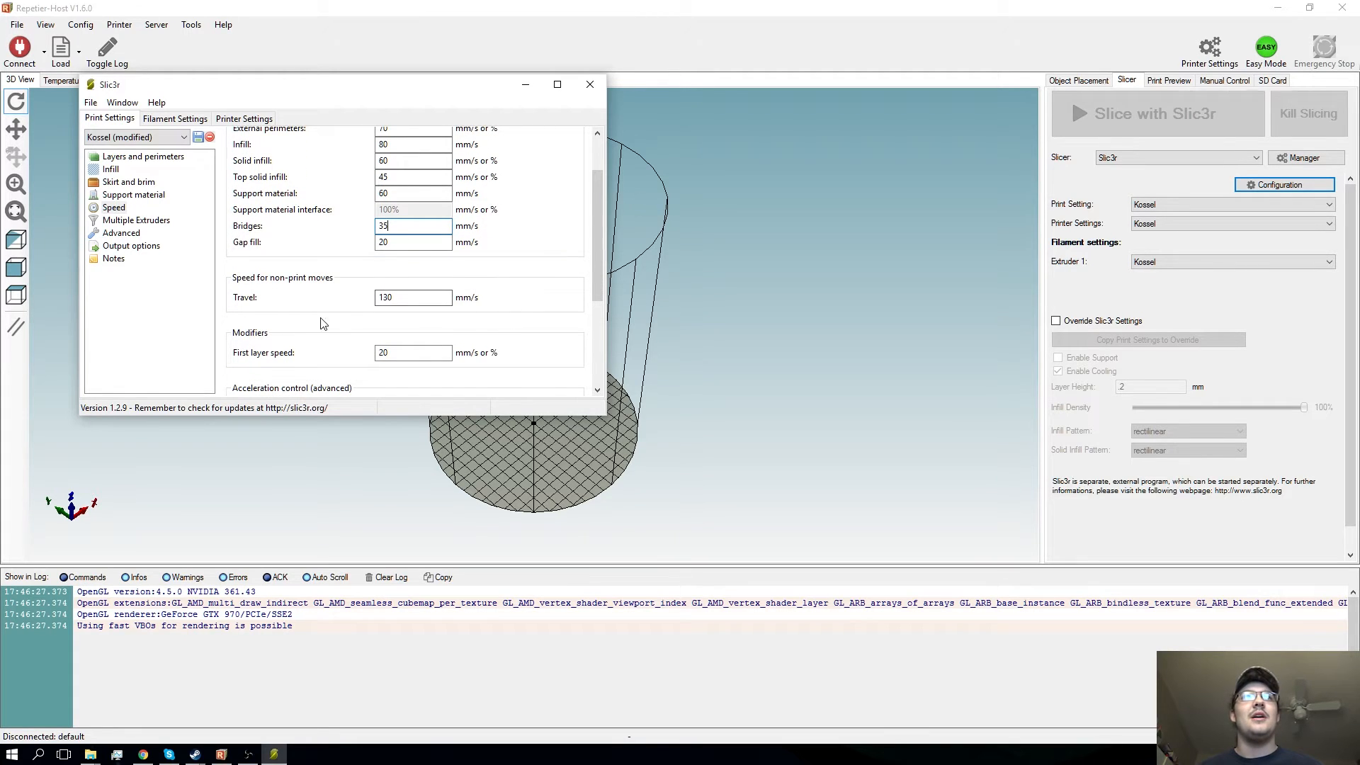
{"action": "scroll", "coordinate": [502, 288], "scroll_direction": "down", "scroll_amount": 1}
{"action": "scroll", "coordinate": [502, 288], "scroll_direction": "down", "scroll_amount": 1}
{"action": "left_click", "coordinate": [425, 327]}
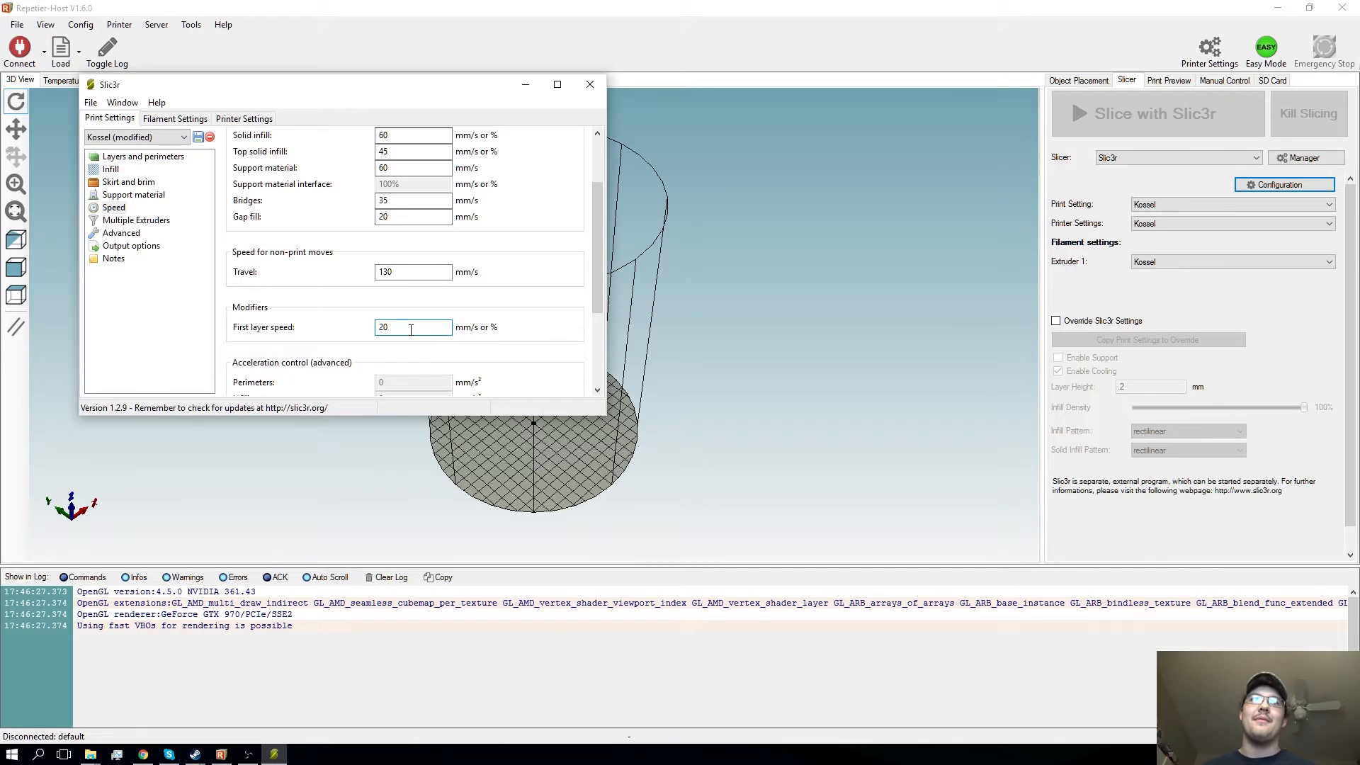
{"action": "scroll", "coordinate": [411, 331], "scroll_direction": "down", "scroll_amount": 5}
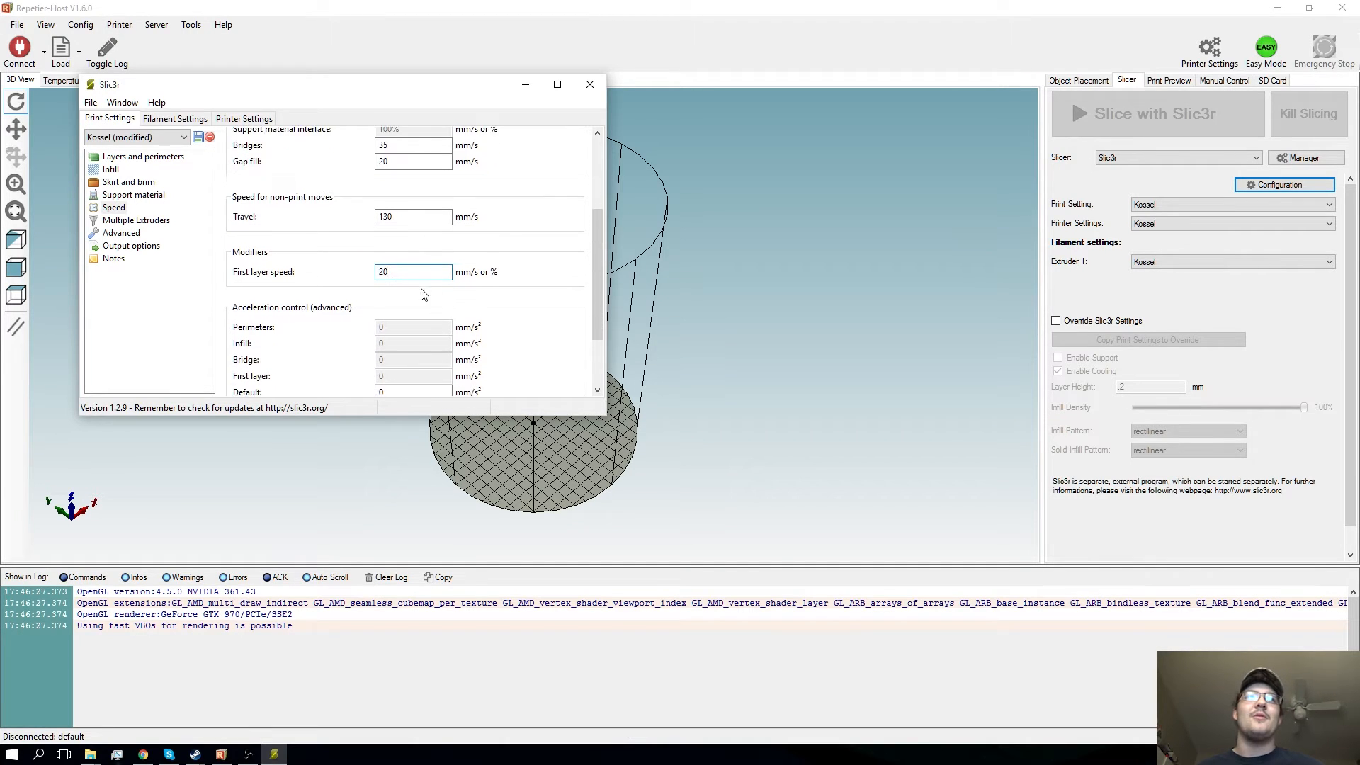
{"action": "scroll", "coordinate": [418, 309], "scroll_direction": "down", "scroll_amount": 1}
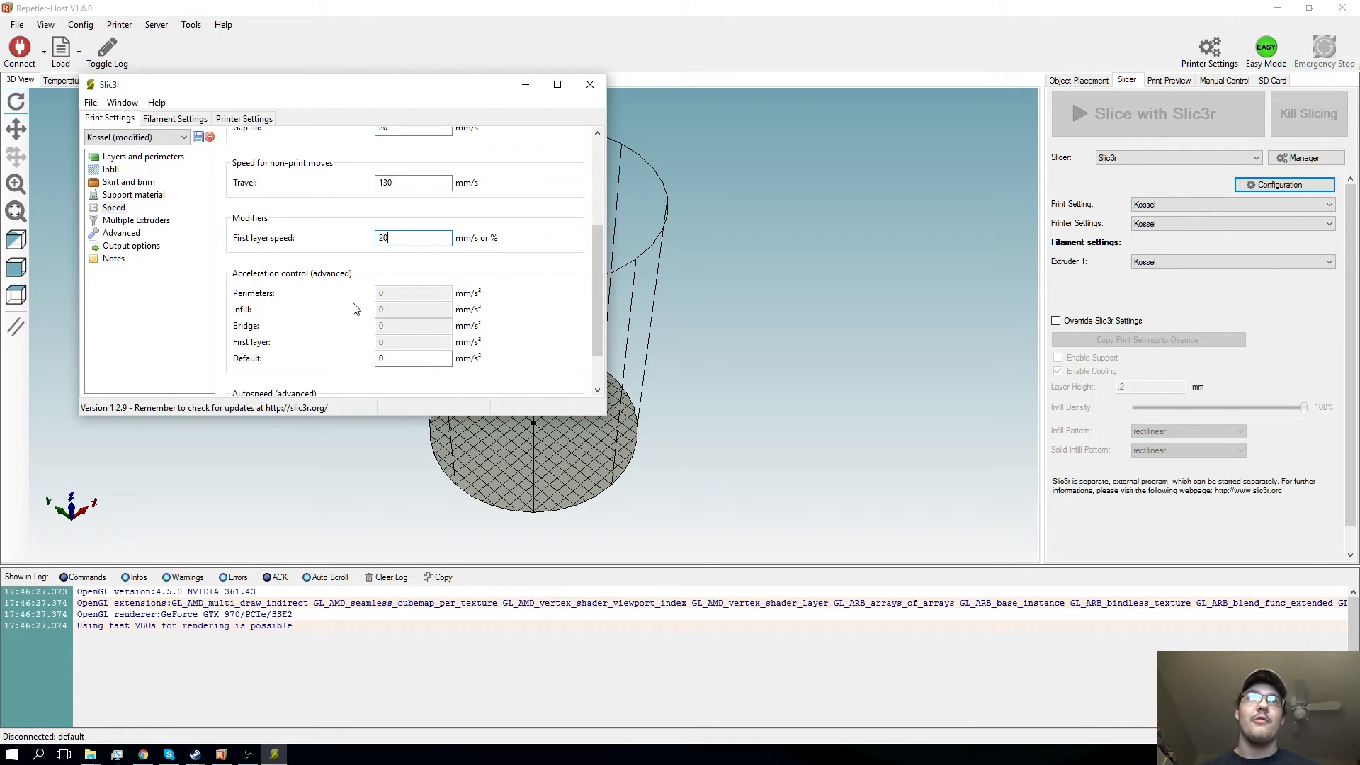
{"action": "scroll", "coordinate": [355, 309], "scroll_direction": "down", "scroll_amount": 3}
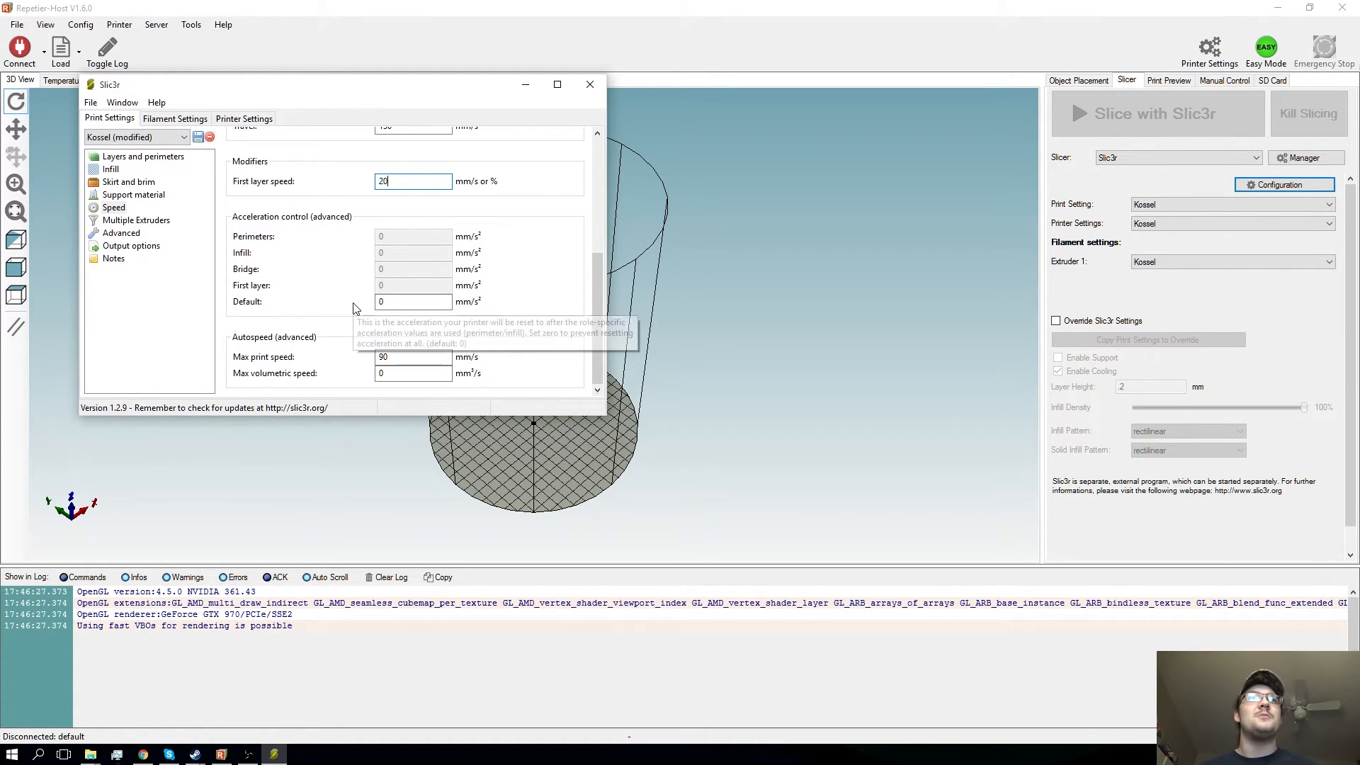
{"action": "mouse_move", "coordinate": [309, 379]}
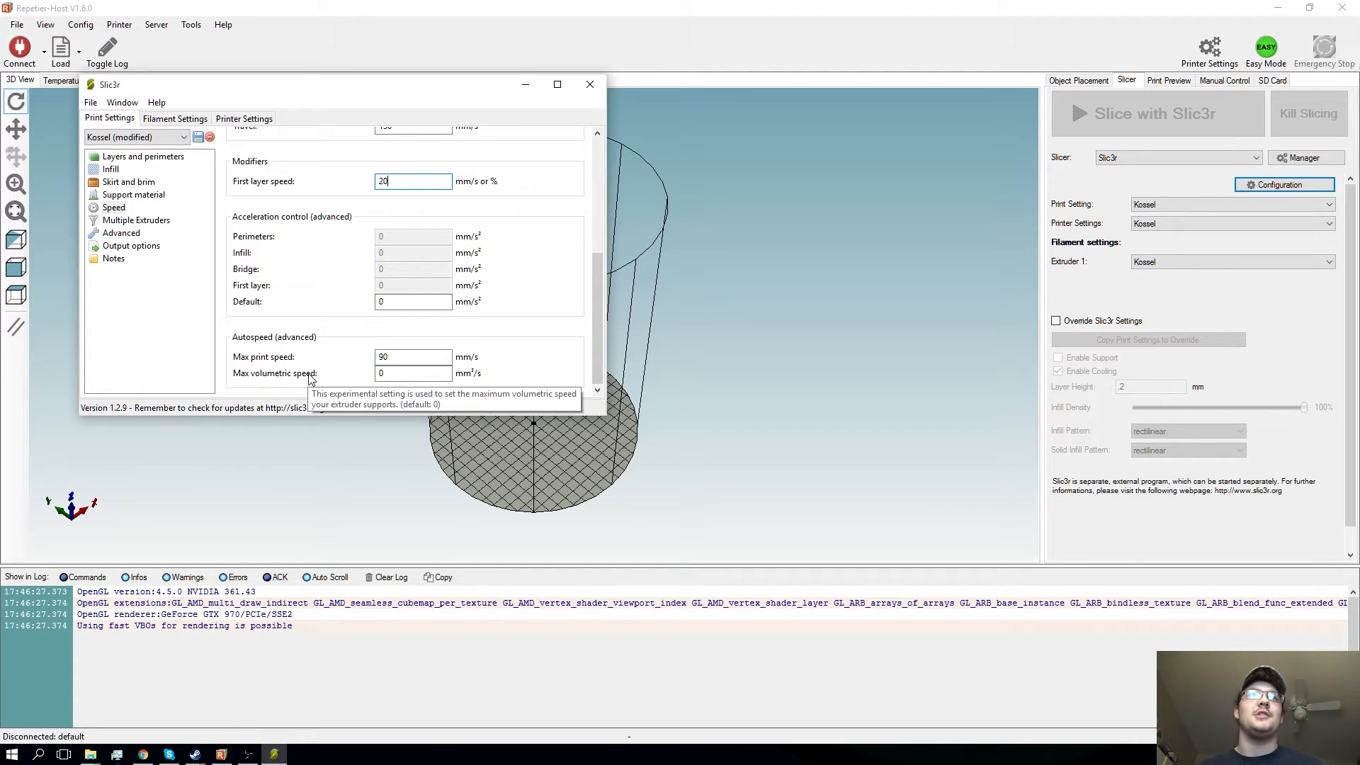
- Review the multiple extruder assignments and the advanced extrusion width, overlap, flow and resolution settings
{"action": "left_click", "coordinate": [137, 220]}
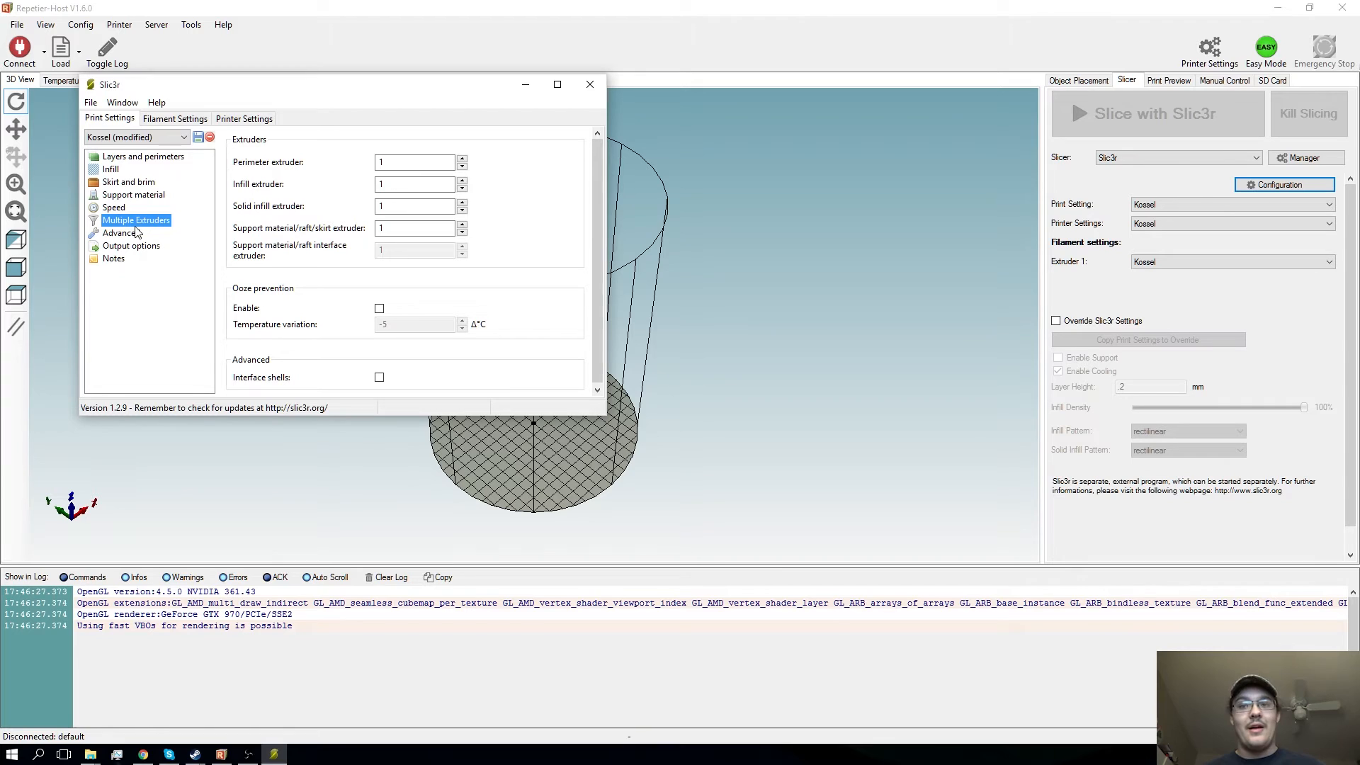
{"action": "left_click", "coordinate": [137, 233]}
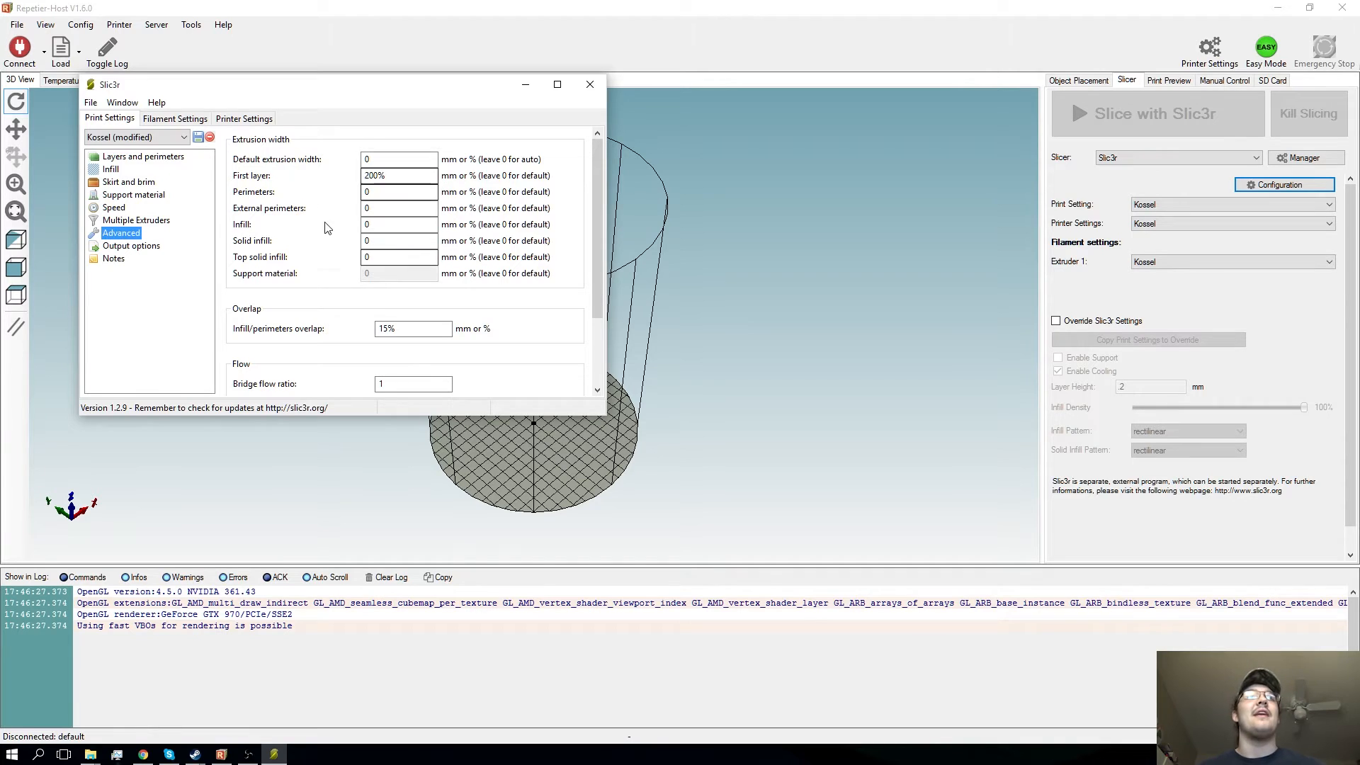
{"action": "scroll", "coordinate": [486, 292], "scroll_direction": "down", "scroll_amount": 2}
{"action": "scroll", "coordinate": [486, 292], "scroll_direction": "down", "scroll_amount": 3}
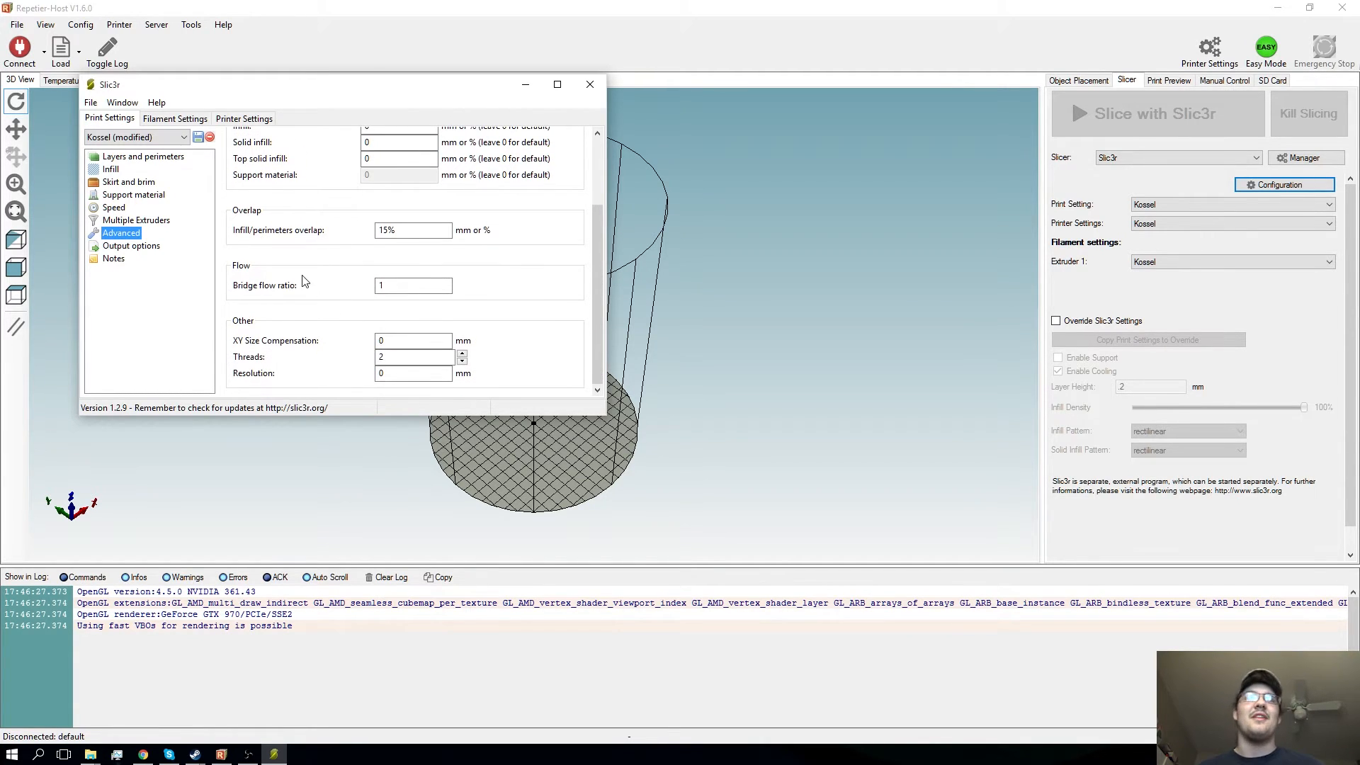
- Examine the bridge flow ratio and the other advanced print settings, and check the output options and notes
{"action": "mouse_move", "coordinate": [400, 283]}
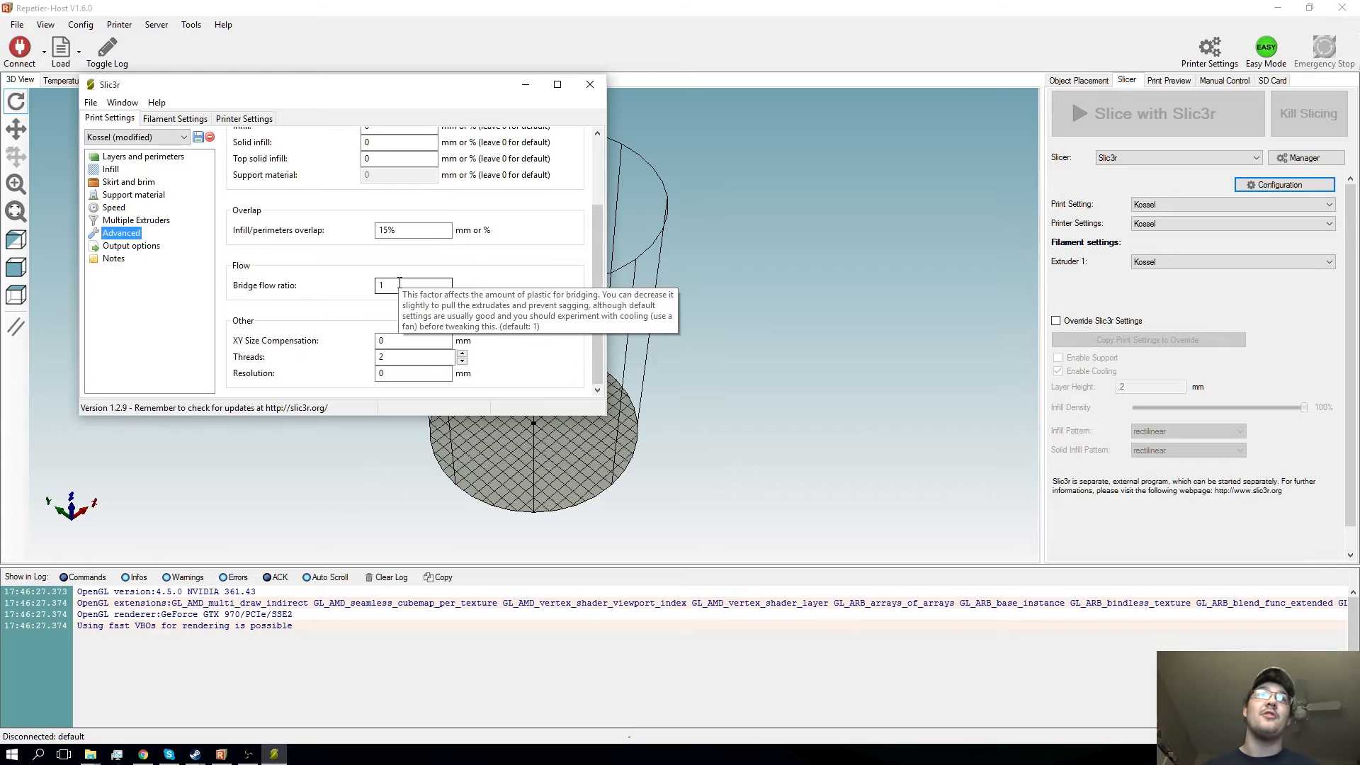
{"action": "left_click", "coordinate": [400, 283]}
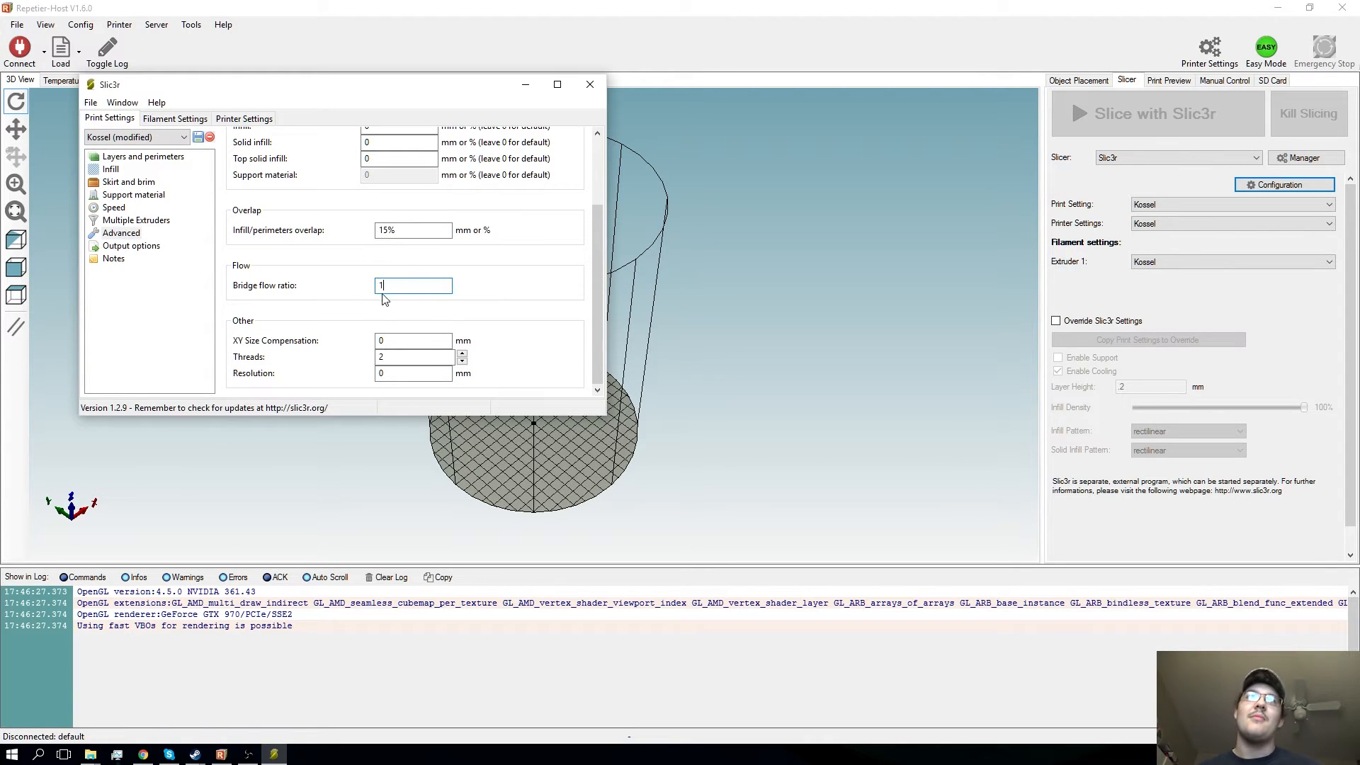
{"action": "scroll", "coordinate": [418, 323], "scroll_direction": "up", "scroll_amount": 1}
{"action": "scroll", "coordinate": [423, 328], "scroll_direction": "down", "scroll_amount": 1}
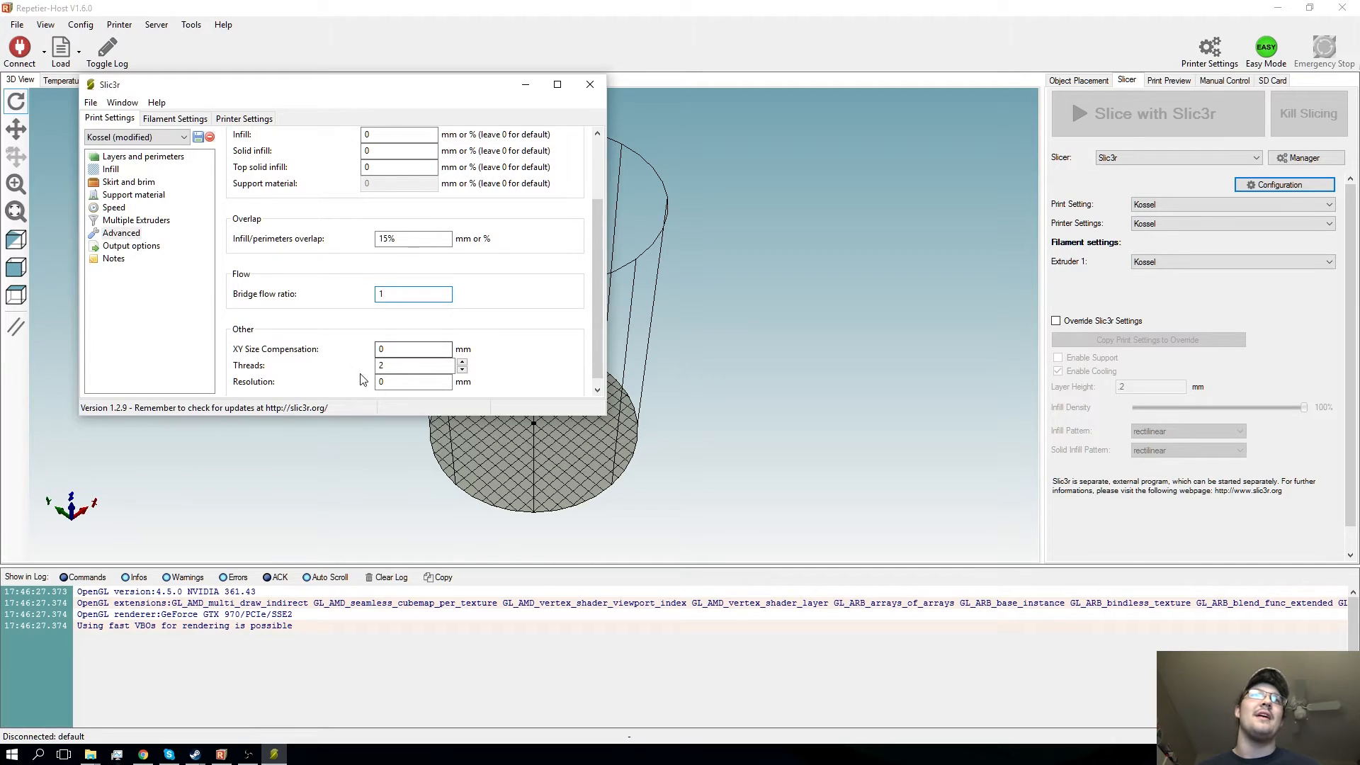
{"action": "scroll", "coordinate": [401, 368], "scroll_direction": "up", "scroll_amount": 1}
{"action": "scroll", "coordinate": [402, 368], "scroll_direction": "up", "scroll_amount": 3}
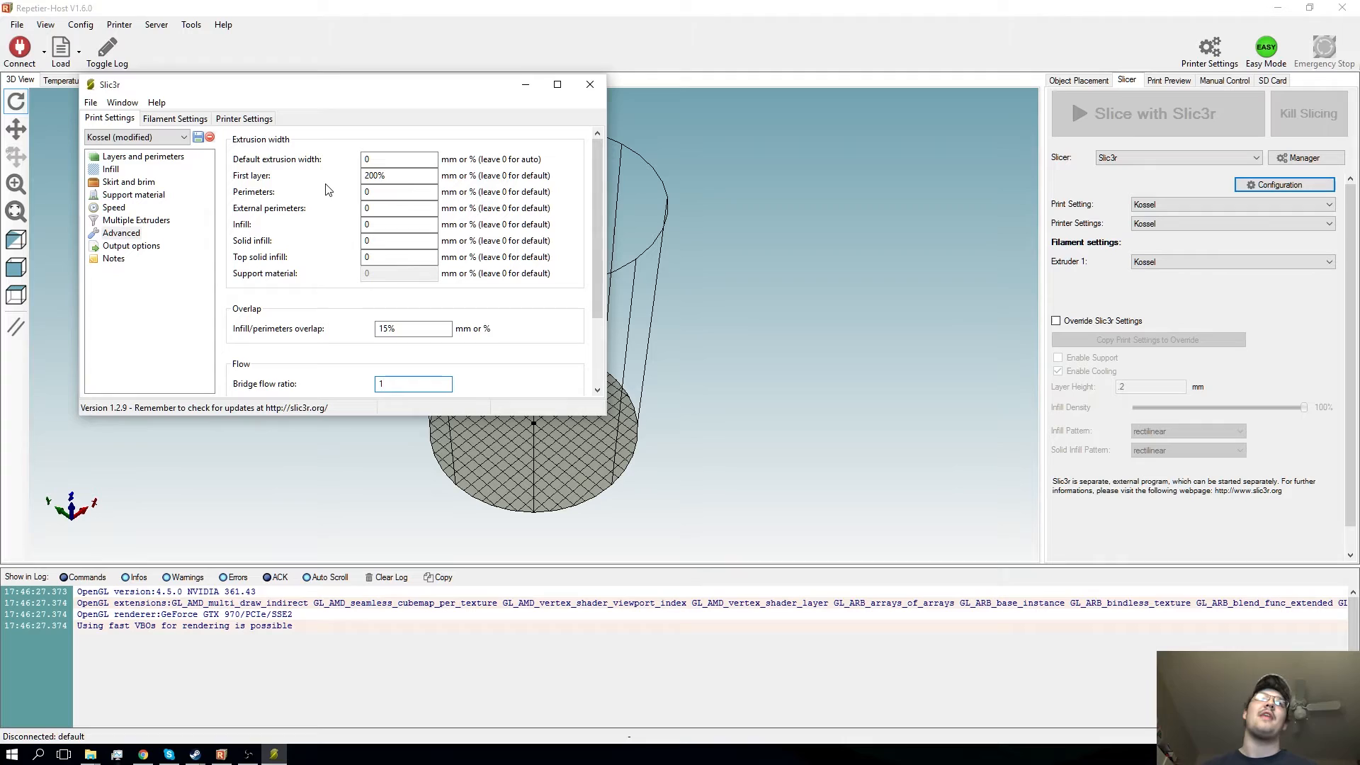
{"action": "left_click", "coordinate": [130, 246]}
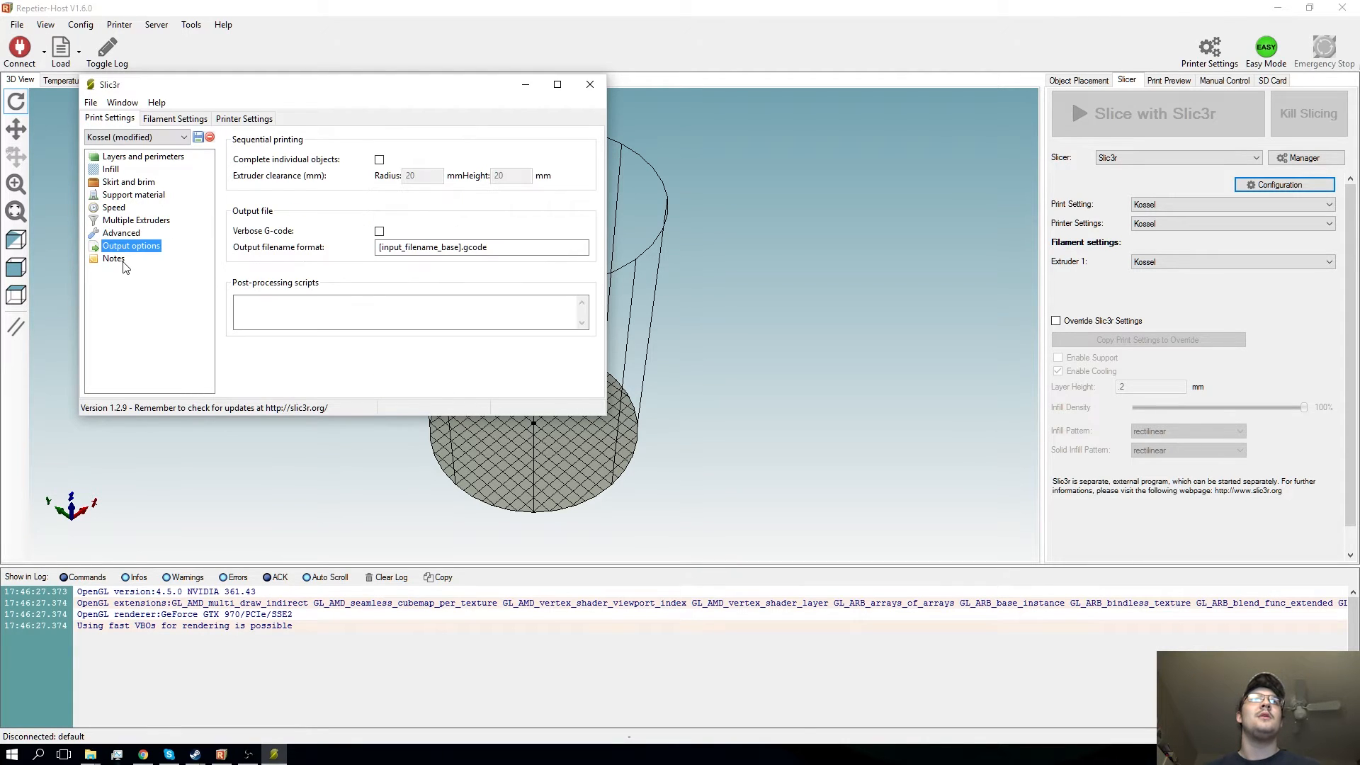
{"action": "left_click", "coordinate": [120, 260]}
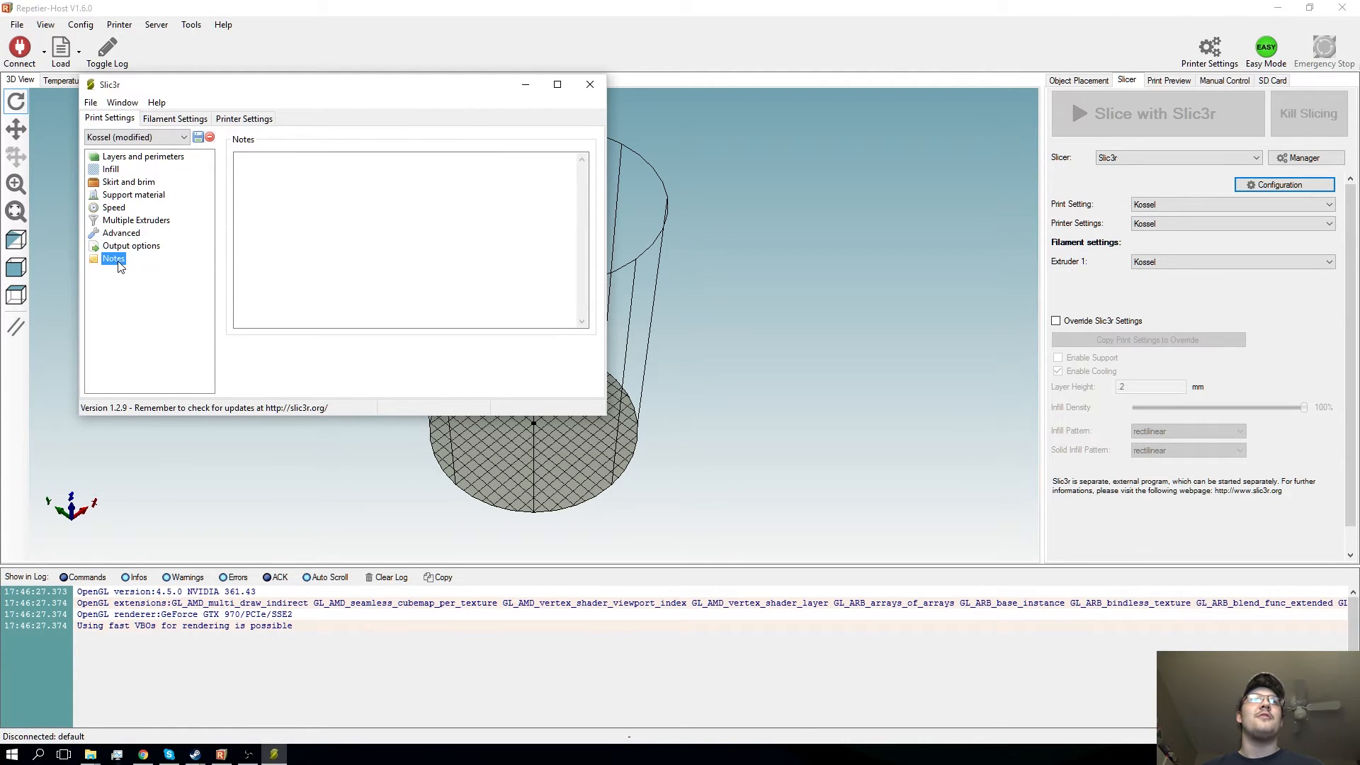
- Review the Kossel filament's diameter and extrusion multiplier settings
{"action": "left_click", "coordinate": [193, 118]}
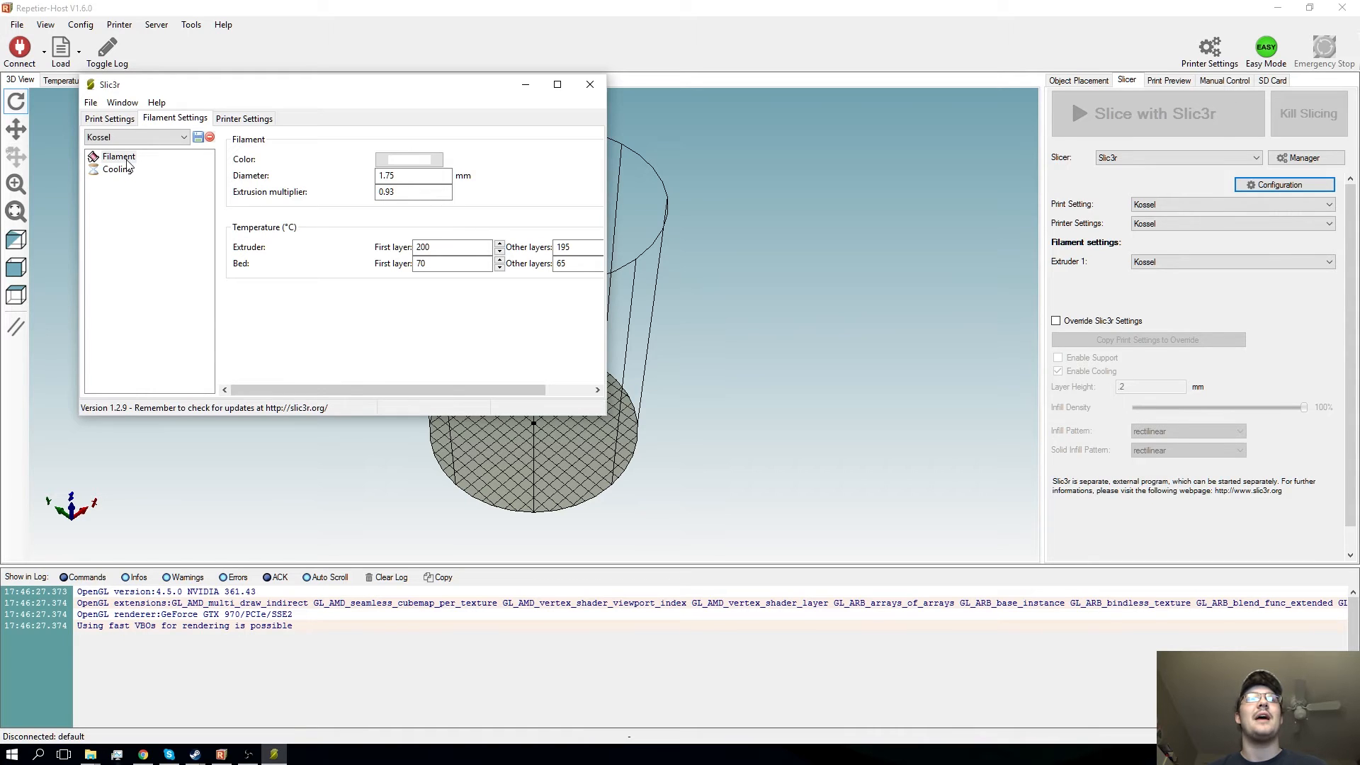
{"action": "left_click", "coordinate": [413, 176]}
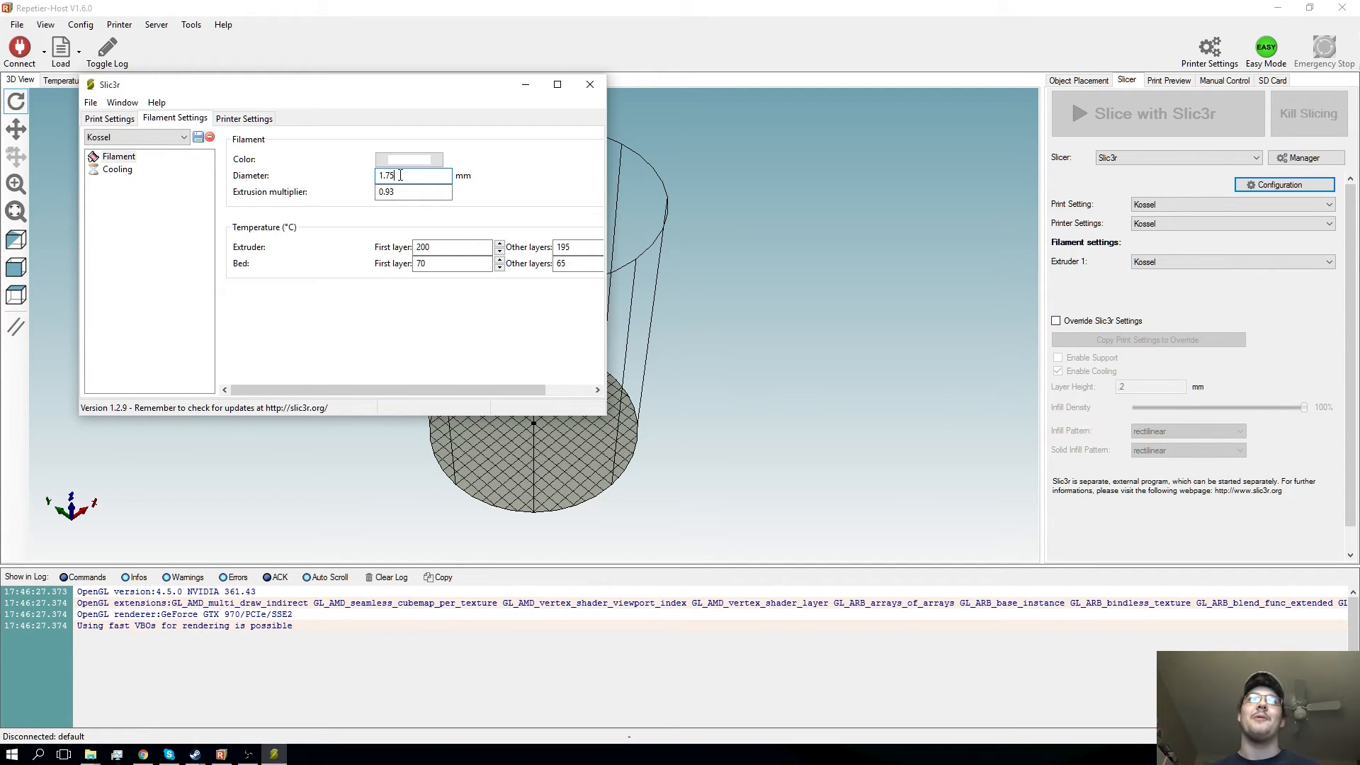
{"action": "left_click", "coordinate": [421, 192]}
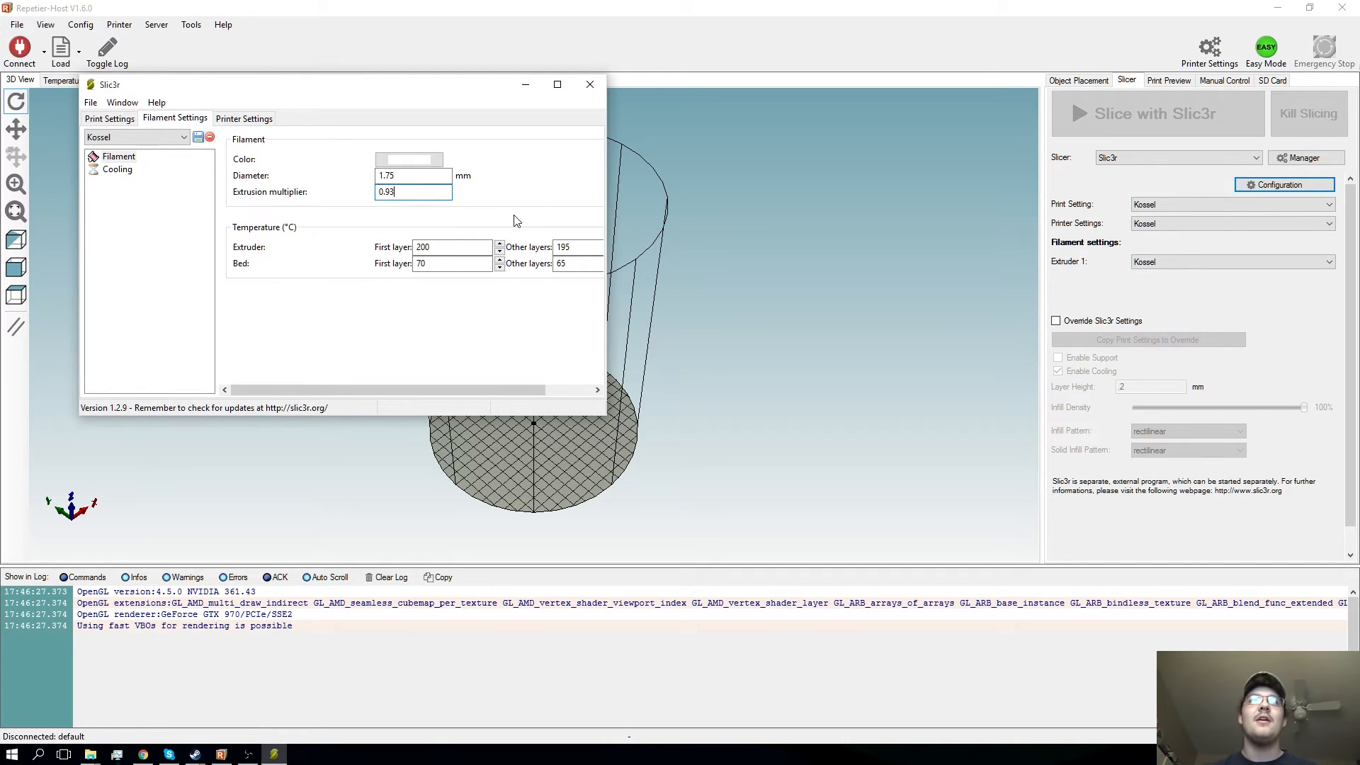
- Examine the extruder and bed temperatures of the filament for the first layer and the other layers
{"action": "left_click", "coordinate": [576, 247]}
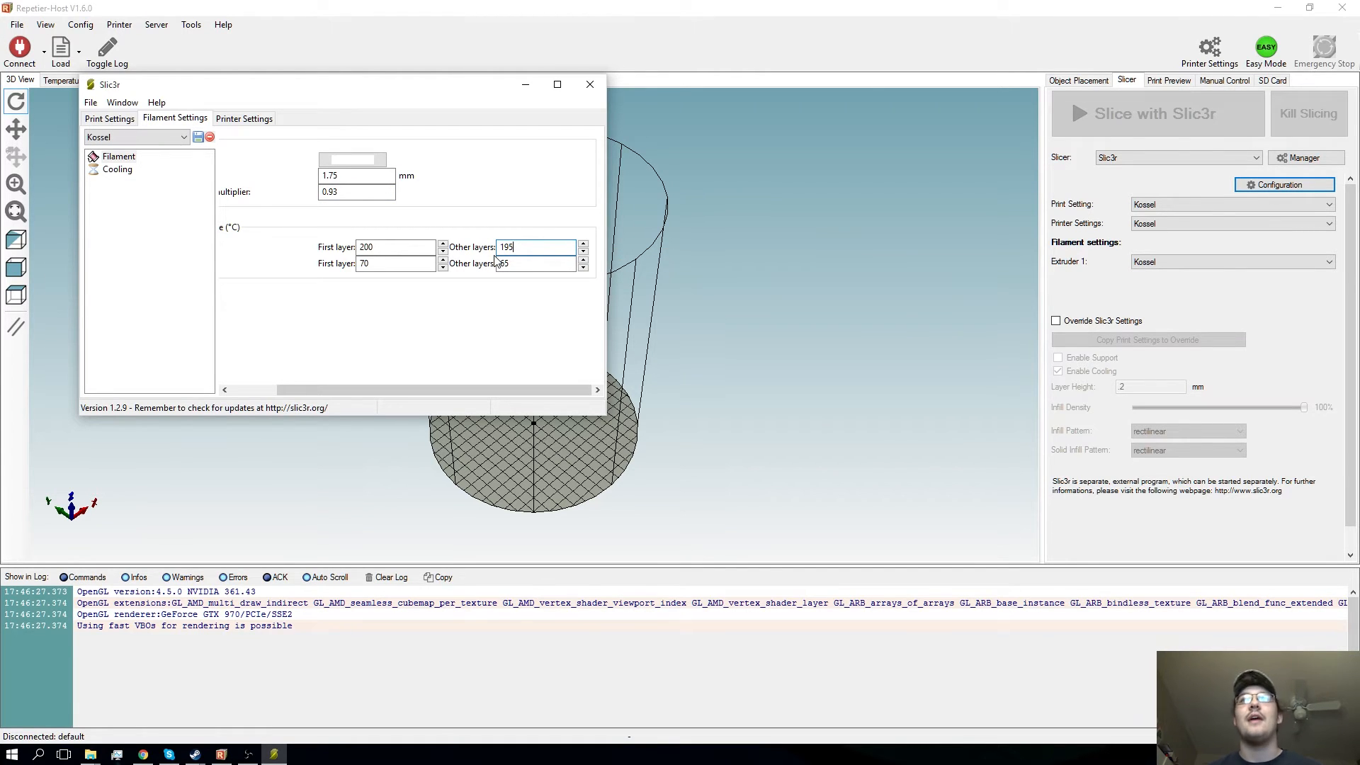
{"action": "left_click_drag", "start_coordinate": [388, 246], "coordinate": [342, 245]}
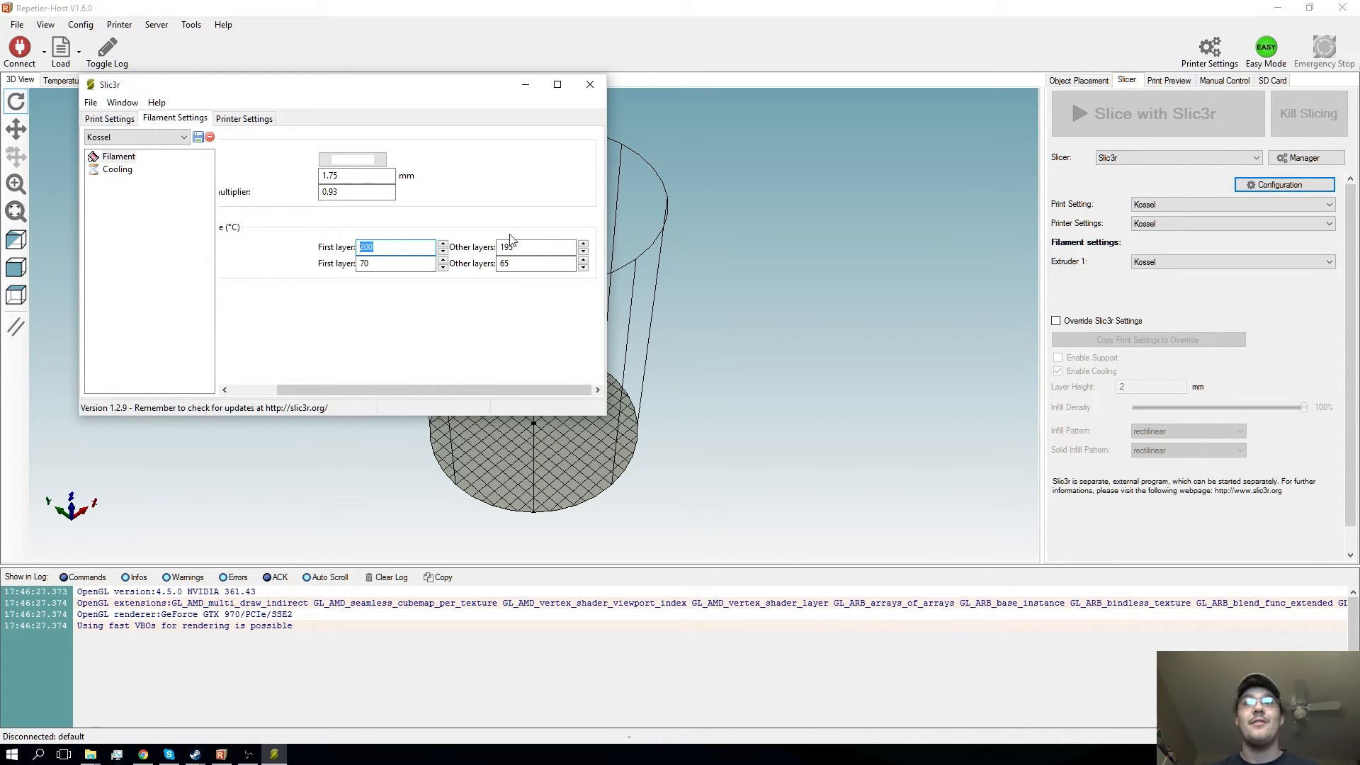
{"action": "left_click_drag", "start_coordinate": [452, 388], "coordinate": [347, 398]}
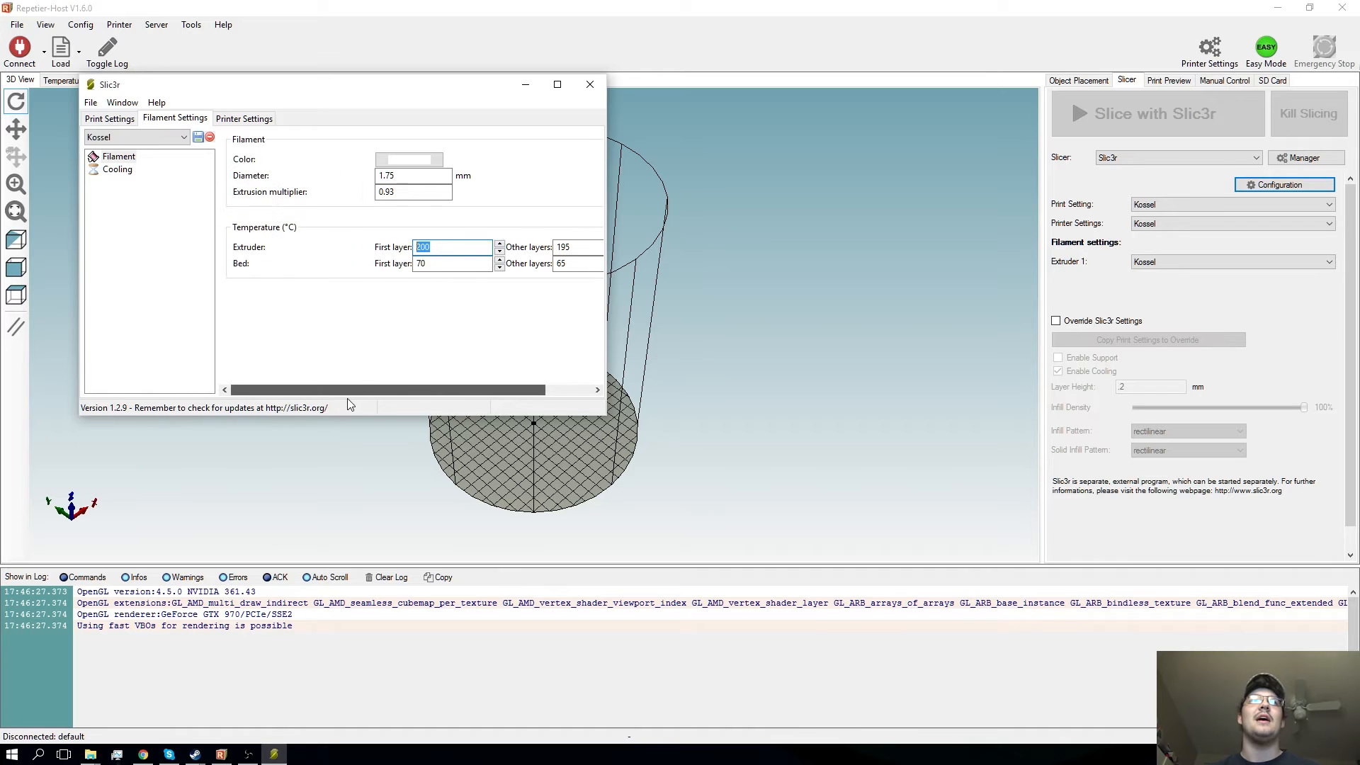
{"action": "left_click", "coordinate": [460, 264]}
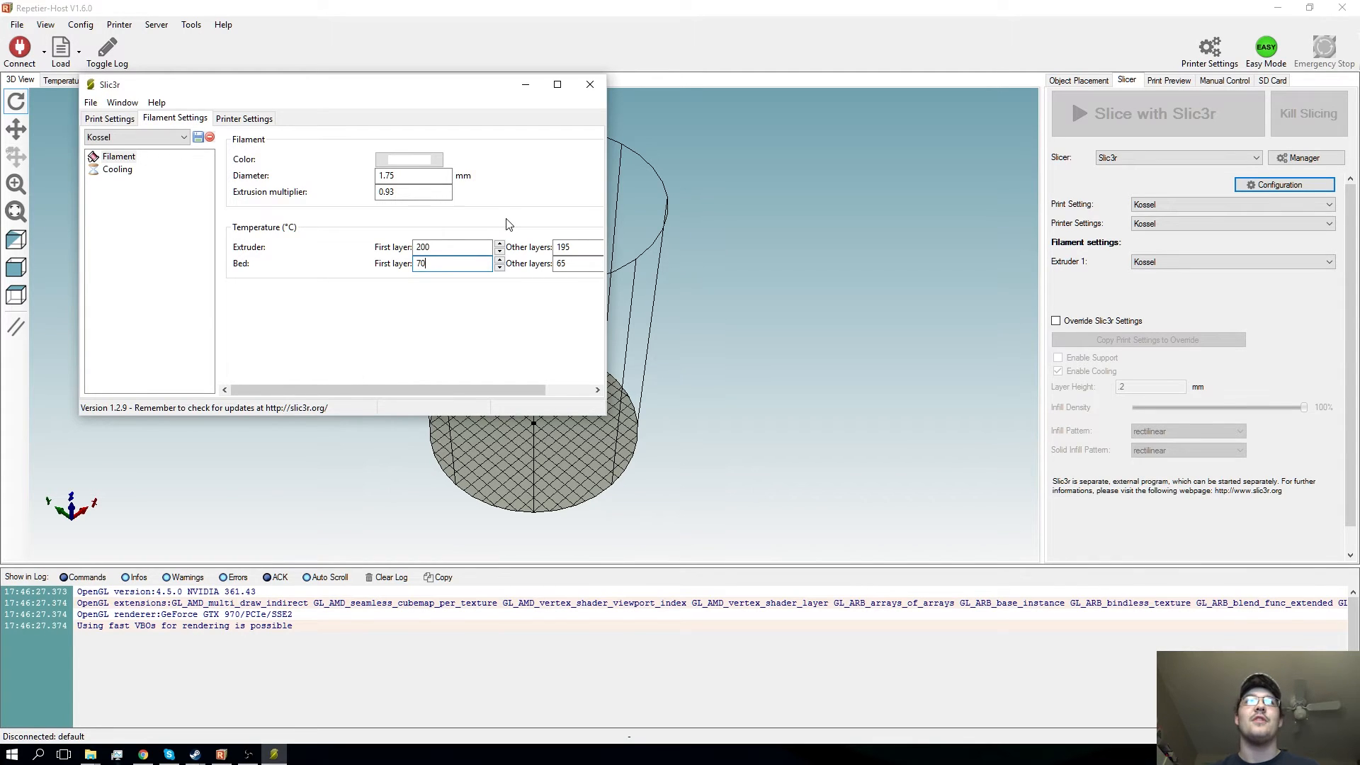
{"action": "mouse_move", "coordinate": [484, 278]}
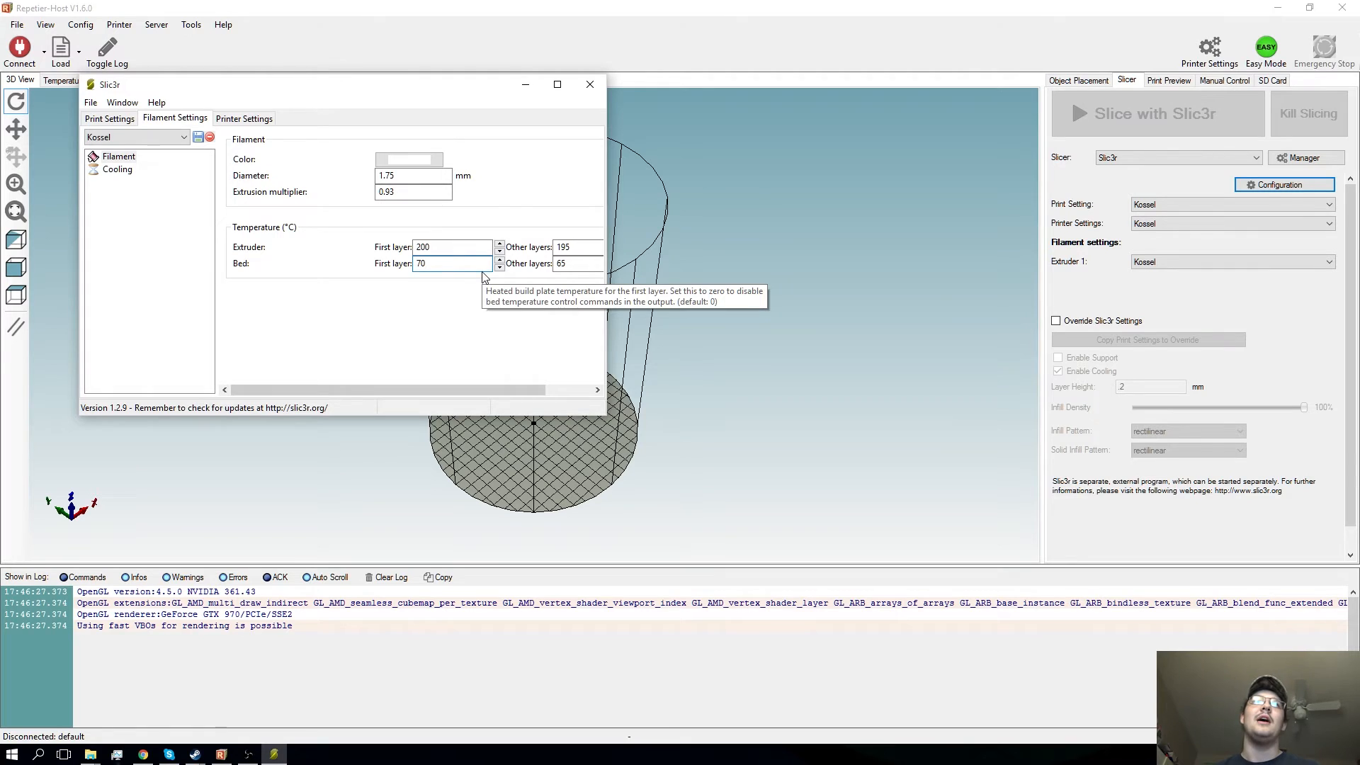
{"action": "mouse_move", "coordinate": [455, 253]}
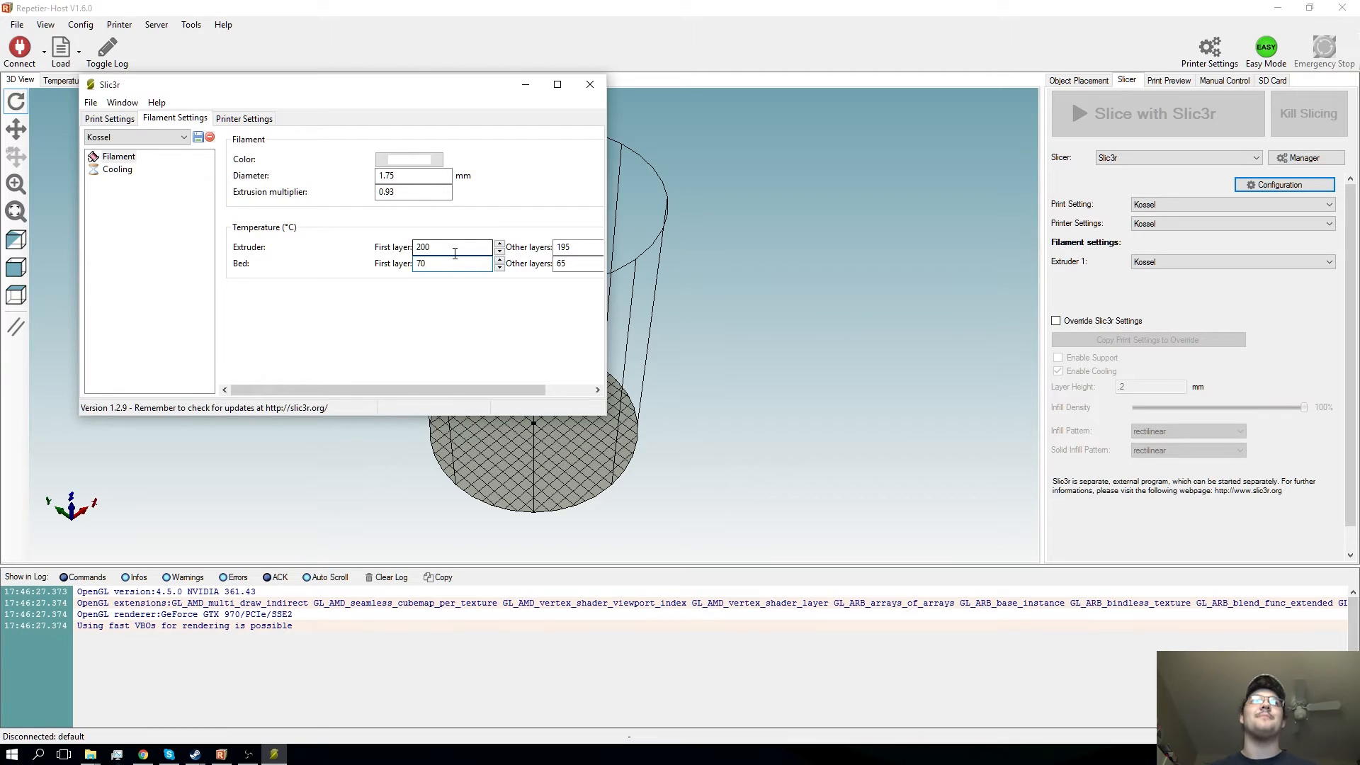
- Review the filament's cooling options, including auto cooling, fan speeds and cooling thresholds
{"action": "left_click", "coordinate": [118, 170]}
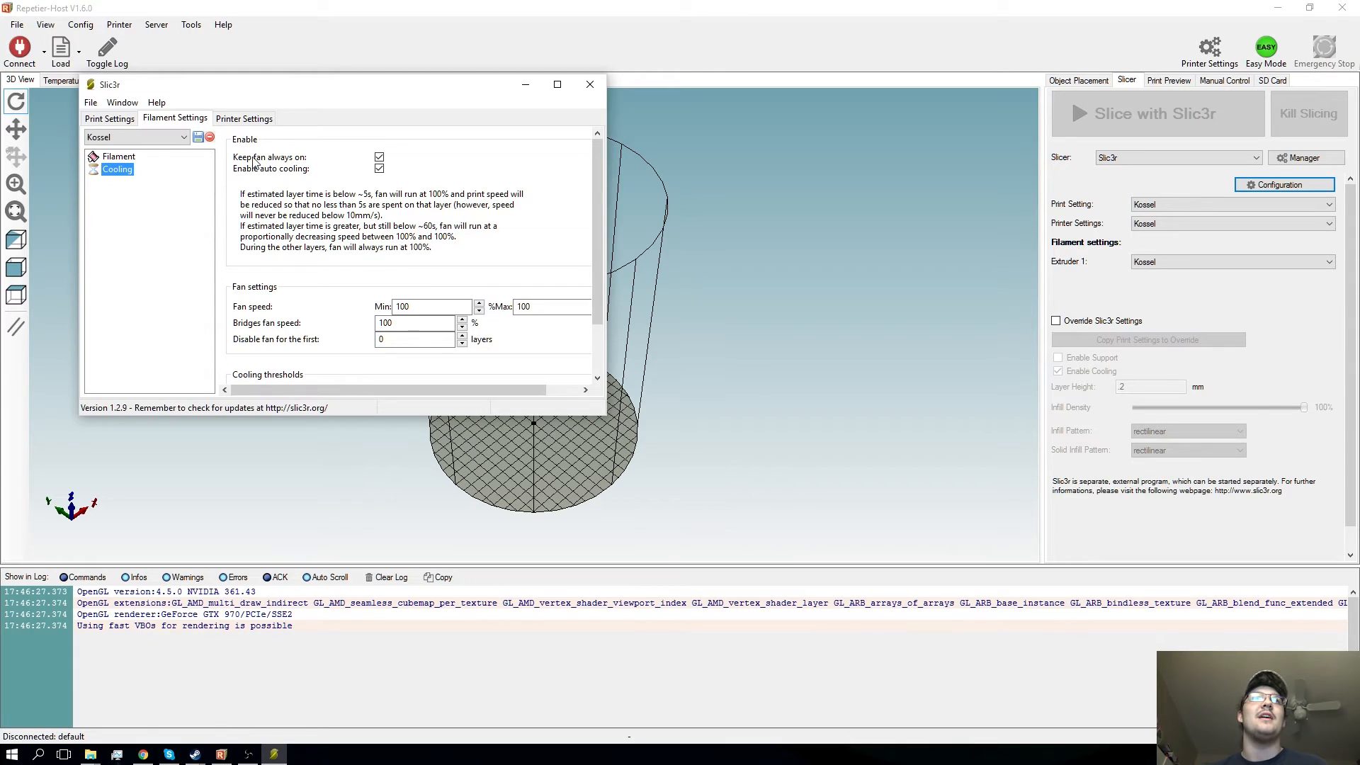
{"action": "mouse_move", "coordinate": [296, 161]}
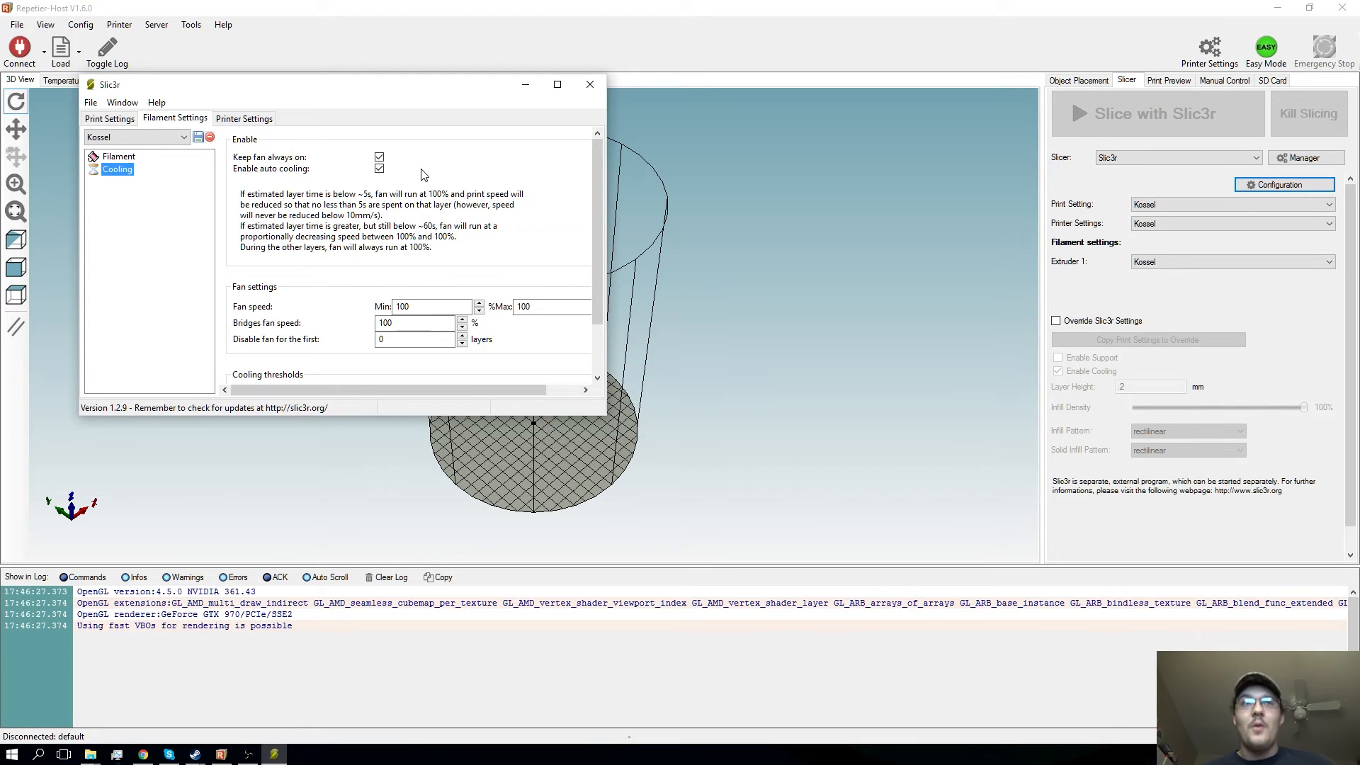
{"action": "scroll", "coordinate": [365, 213], "scroll_direction": "down", "scroll_amount": 2}
{"action": "scroll", "coordinate": [376, 273], "scroll_direction": "down", "scroll_amount": 1}
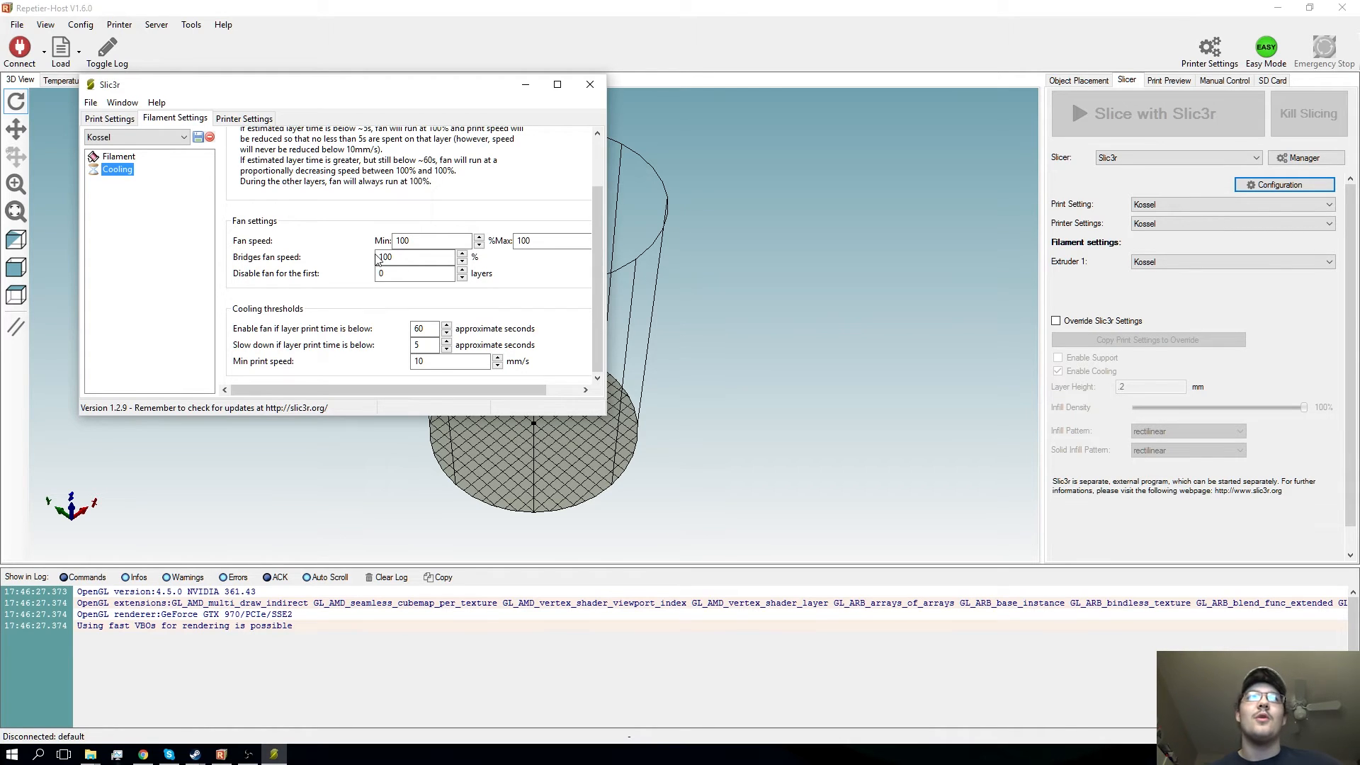
- Examine the general printer settings, from bed shape and extruder count to G-code flavor and the advanced options
{"action": "left_click", "coordinate": [244, 118]}
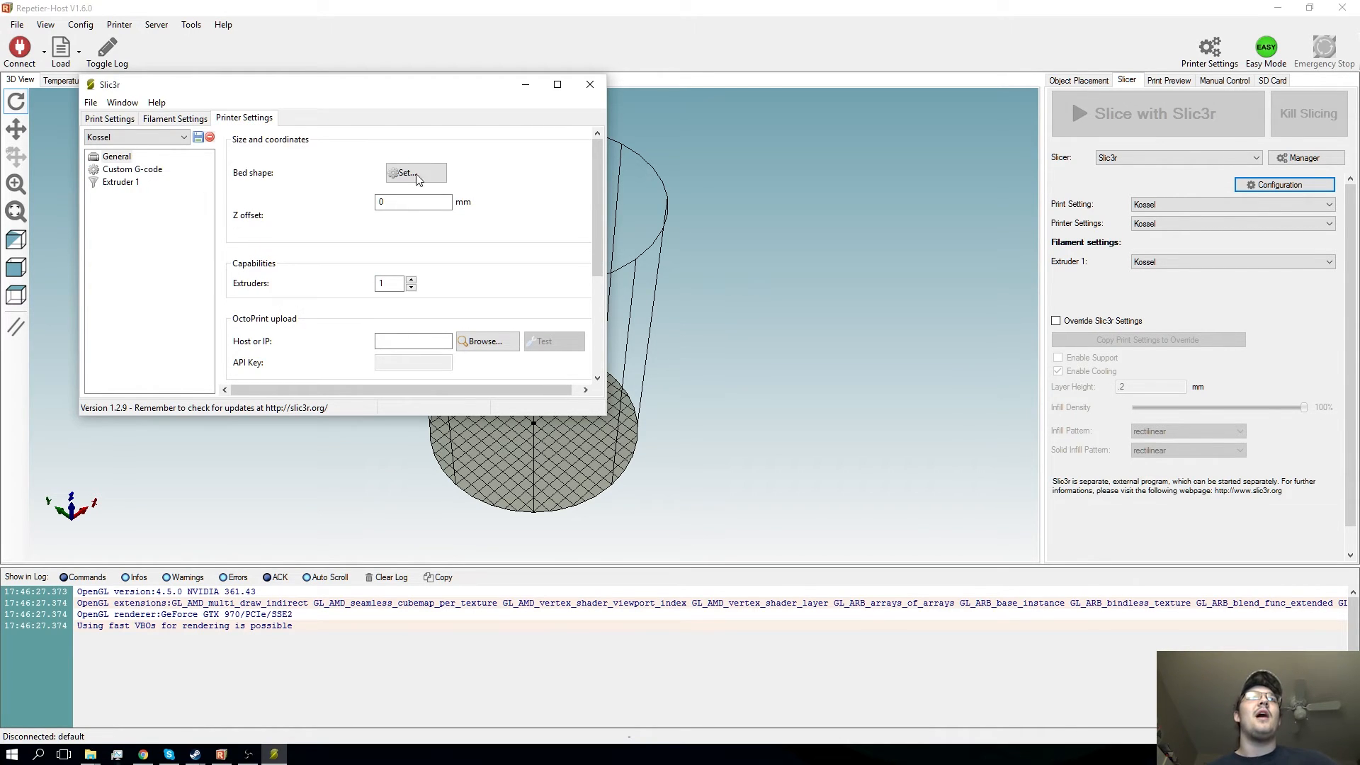
{"action": "scroll", "coordinate": [411, 163], "scroll_direction": "down", "scroll_amount": 3}
{"action": "scroll", "coordinate": [409, 163], "scroll_direction": "up", "scroll_amount": 3}
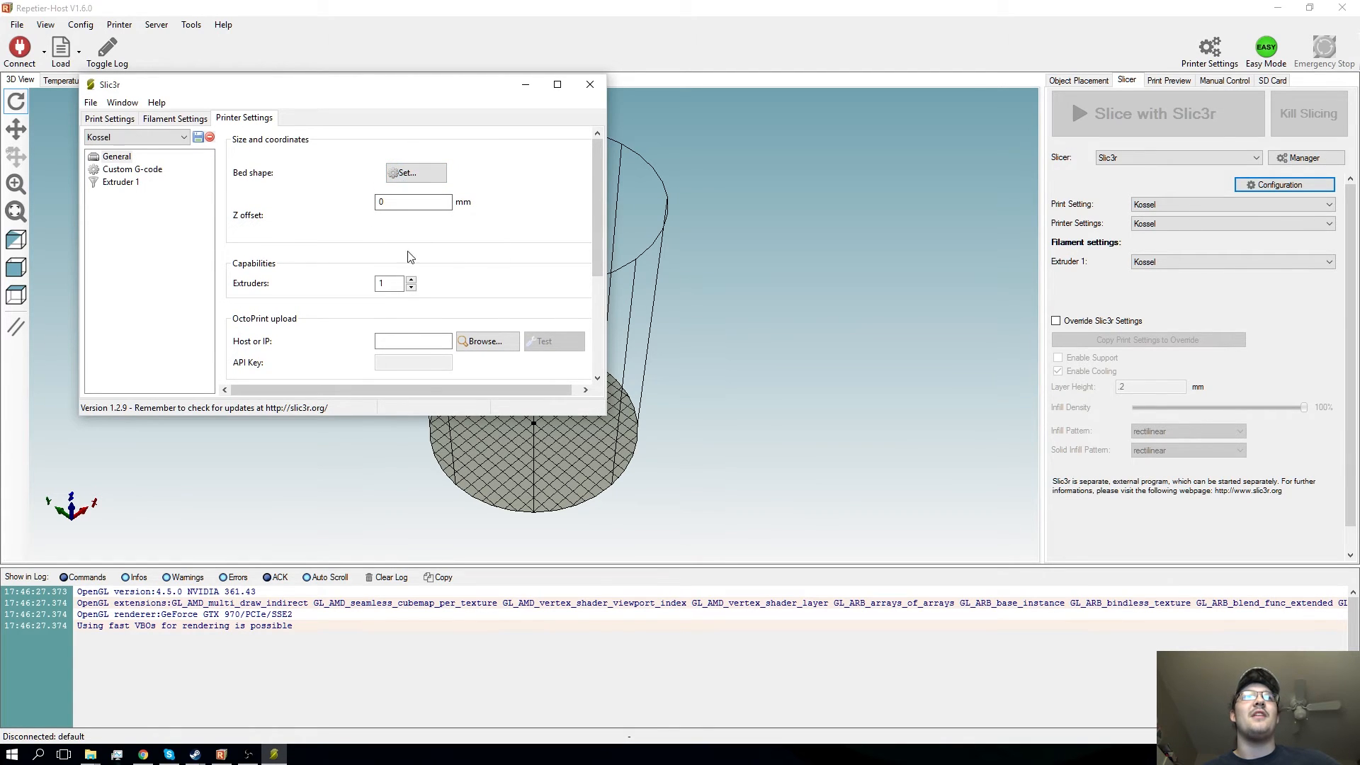
{"action": "scroll", "coordinate": [391, 283], "scroll_direction": "down", "scroll_amount": 2}
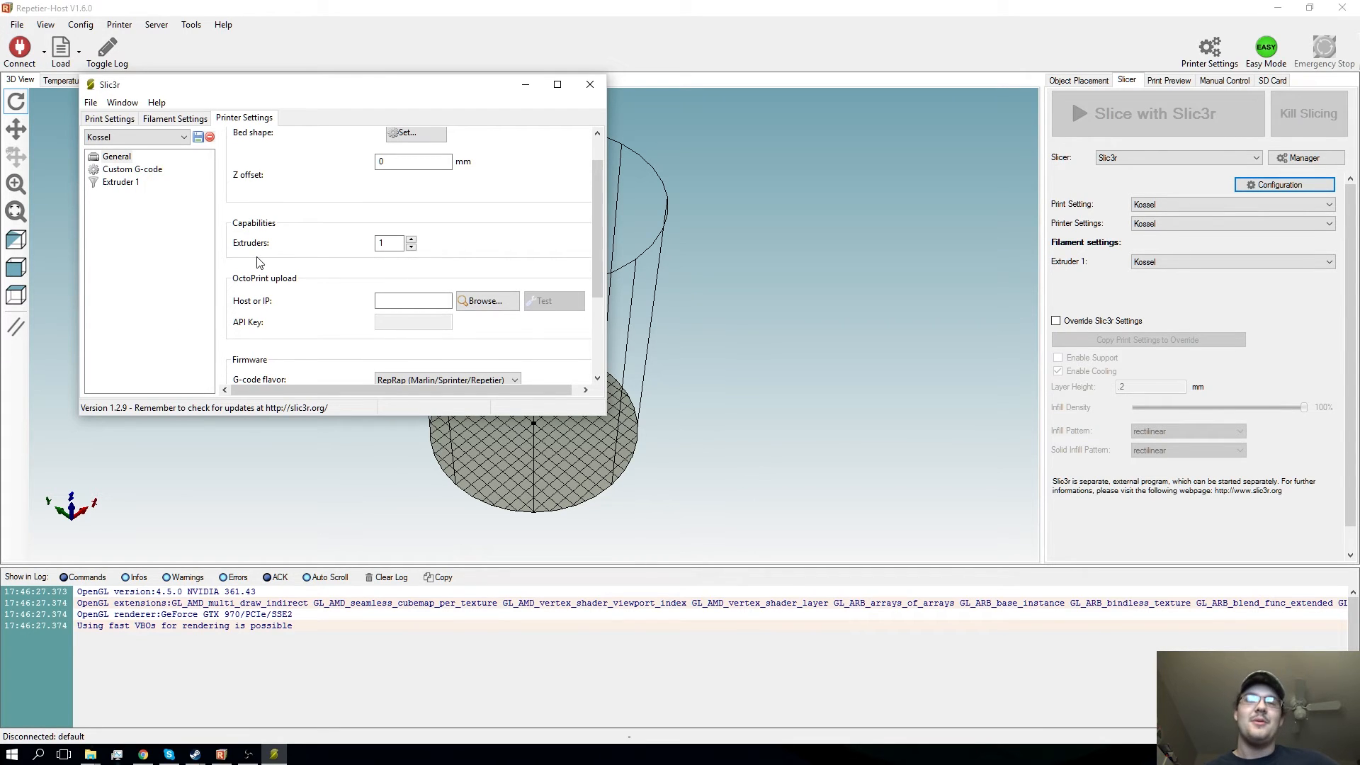
{"action": "scroll", "coordinate": [255, 312], "scroll_direction": "down", "scroll_amount": 3}
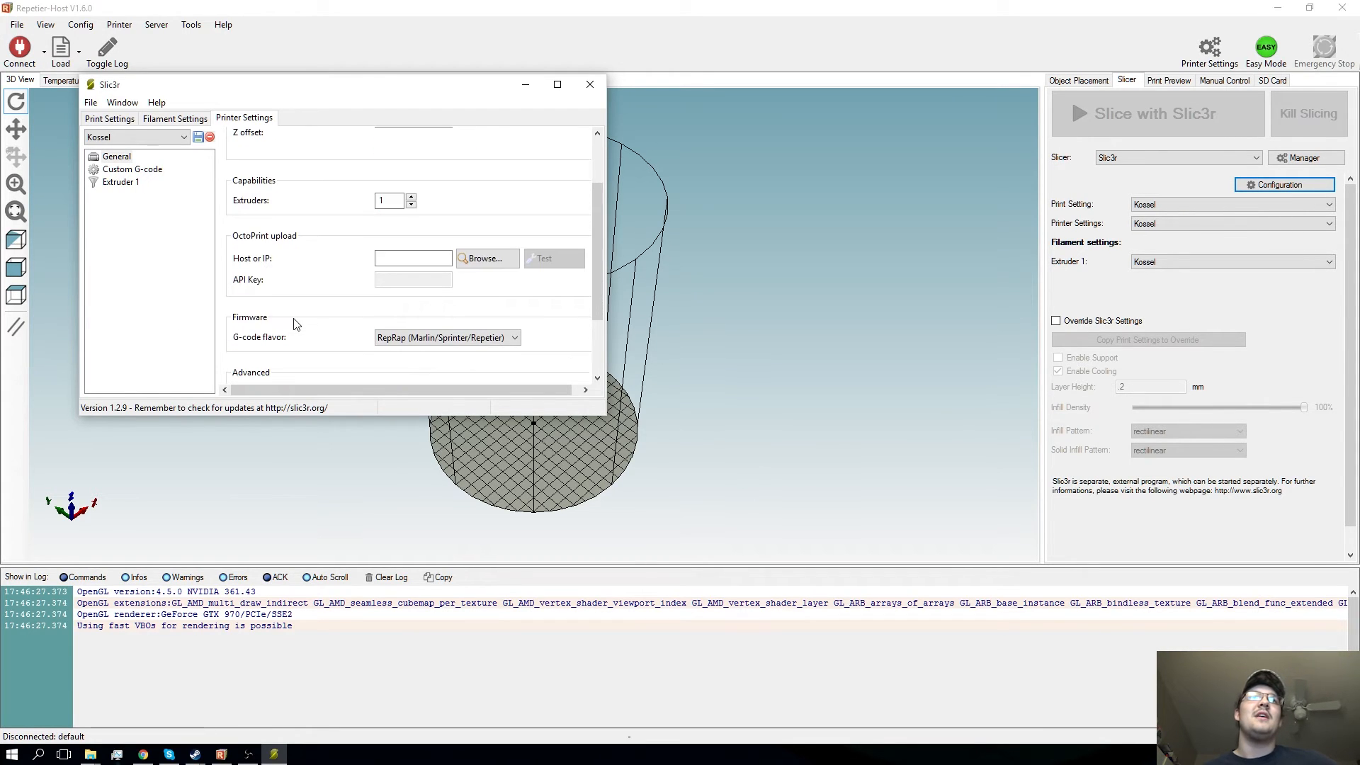
{"action": "scroll", "coordinate": [297, 324], "scroll_direction": "down", "scroll_amount": 2}
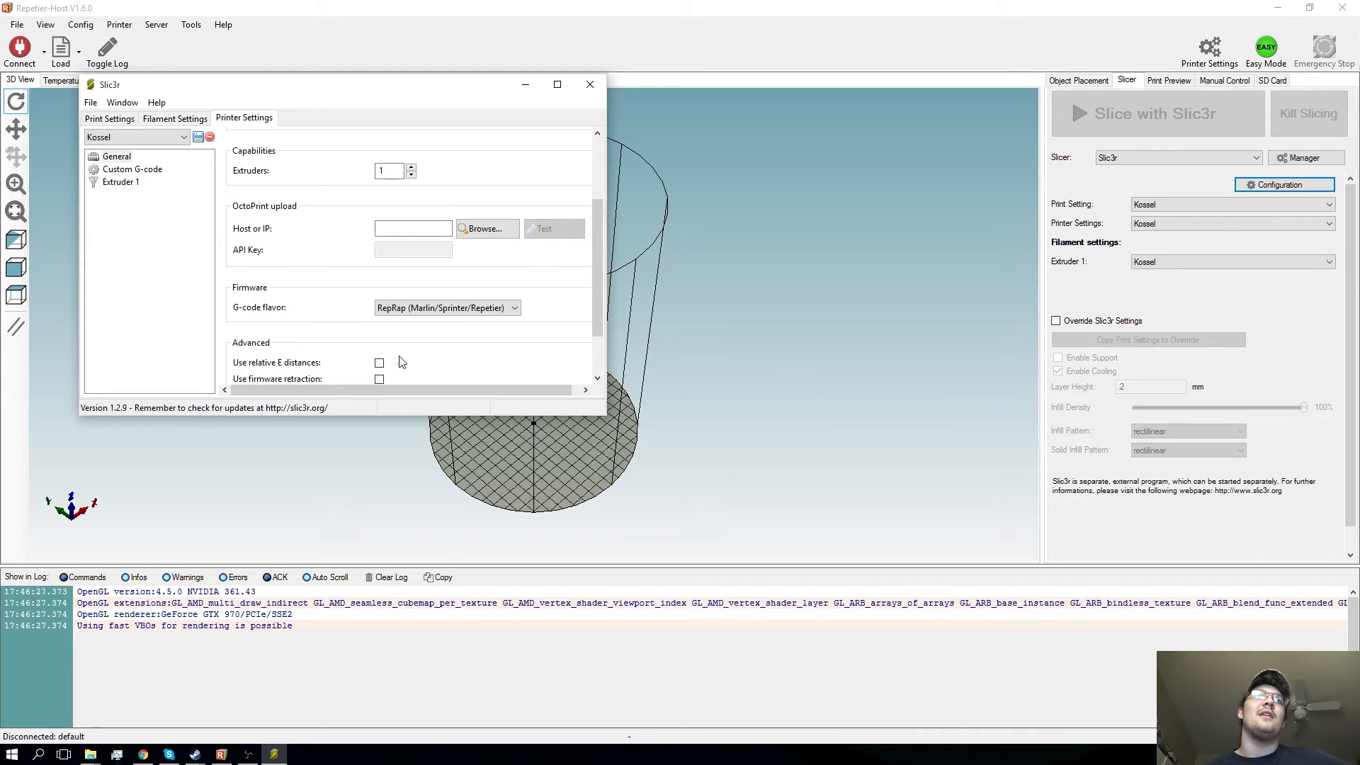
{"action": "left_click", "coordinate": [438, 314]}
{"action": "left_click", "coordinate": [319, 285]}
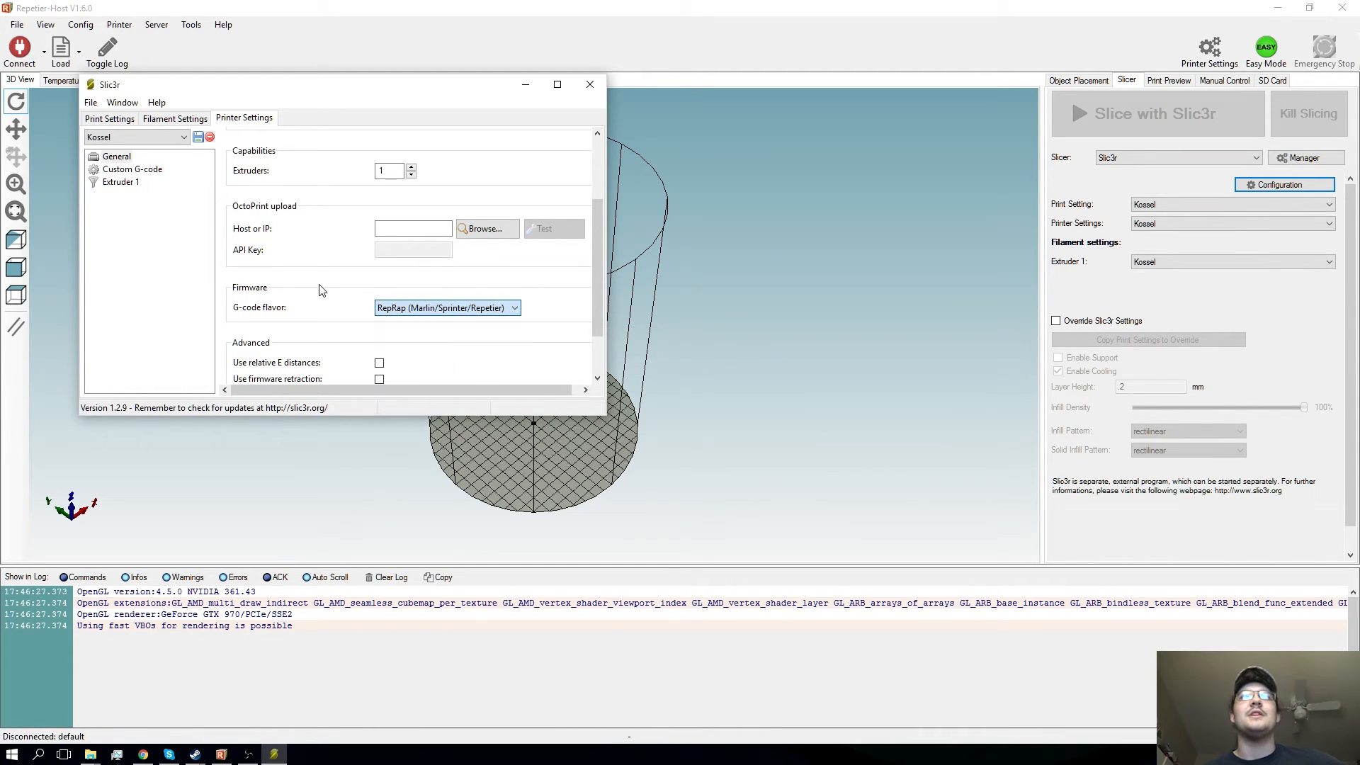
{"action": "scroll", "coordinate": [415, 340], "scroll_direction": "down", "scroll_amount": 5}
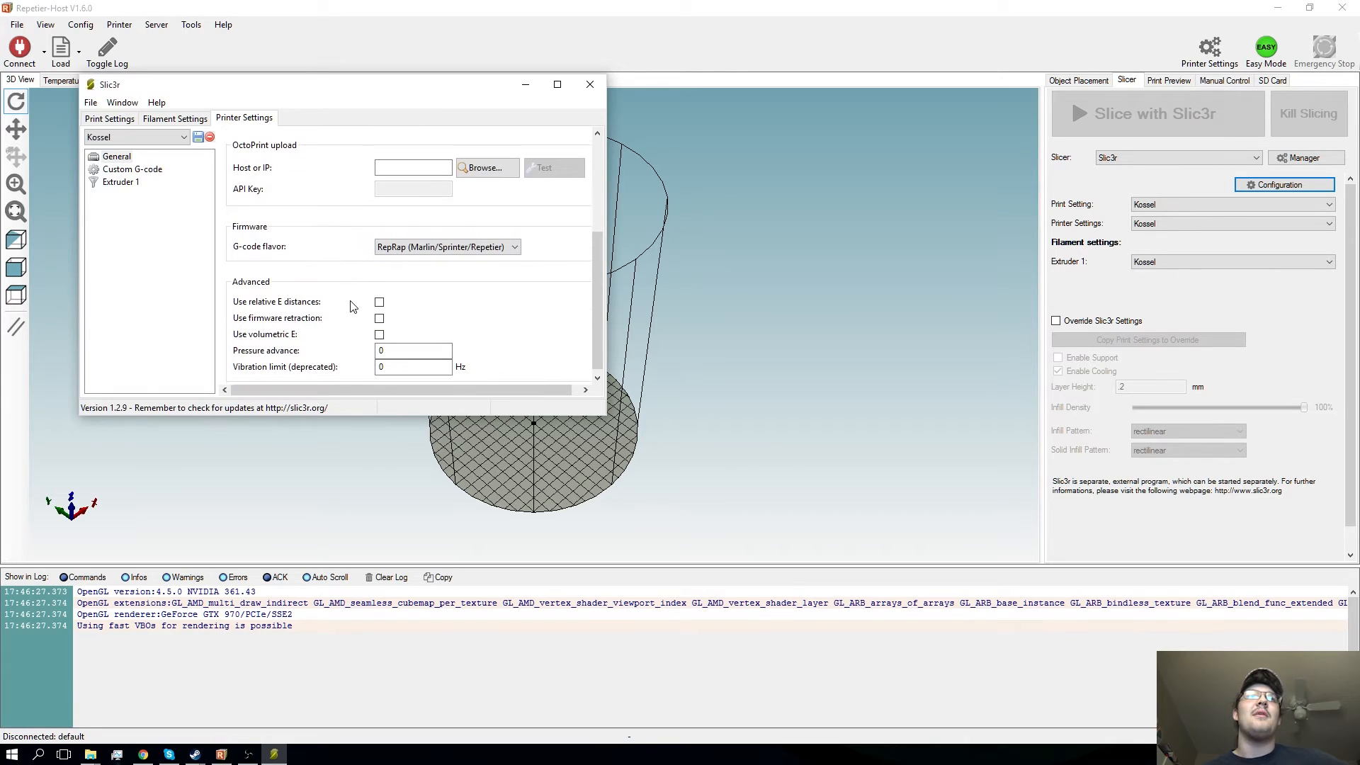
{"action": "scroll", "coordinate": [352, 291], "scroll_direction": "up", "scroll_amount": 7}
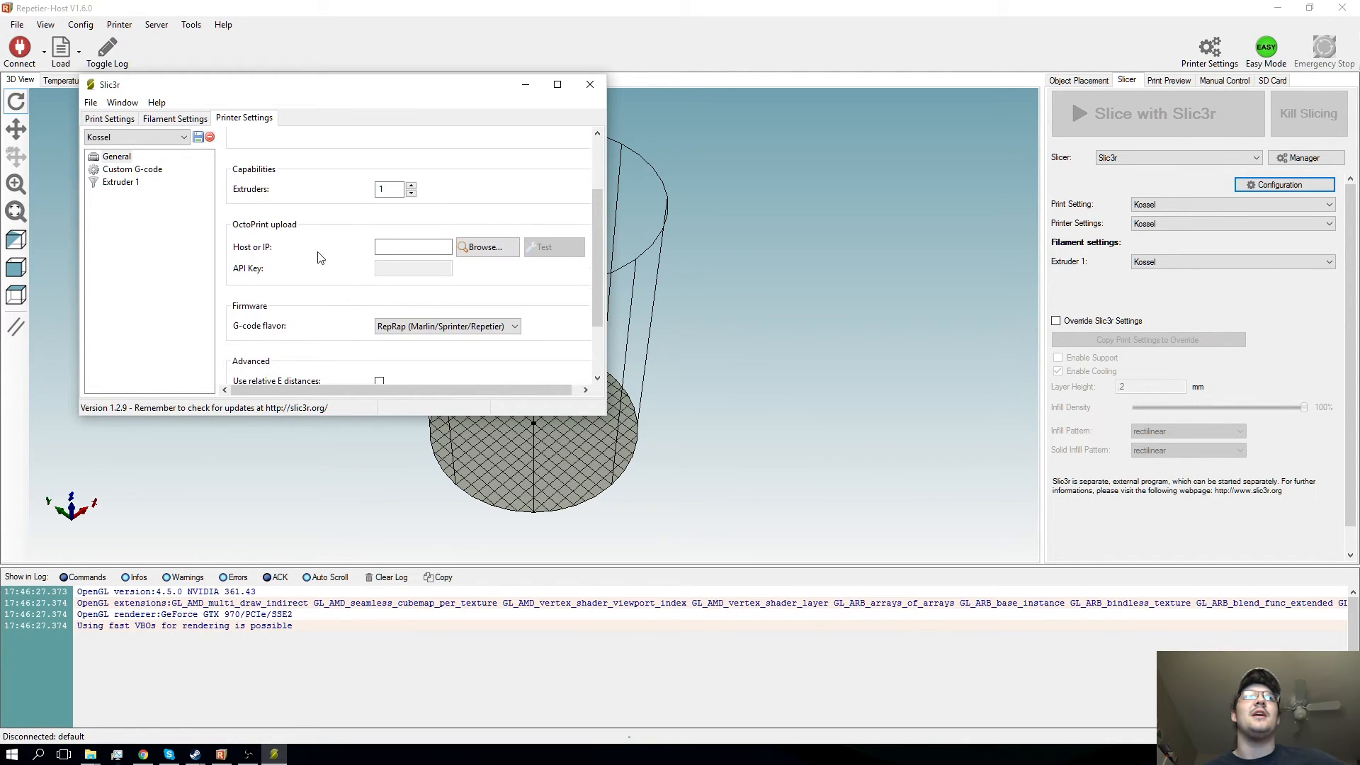
- Review the printer's custom start G-code, including its homing, auto level, nozzle lift and heating commands
{"action": "left_click", "coordinate": [123, 169]}
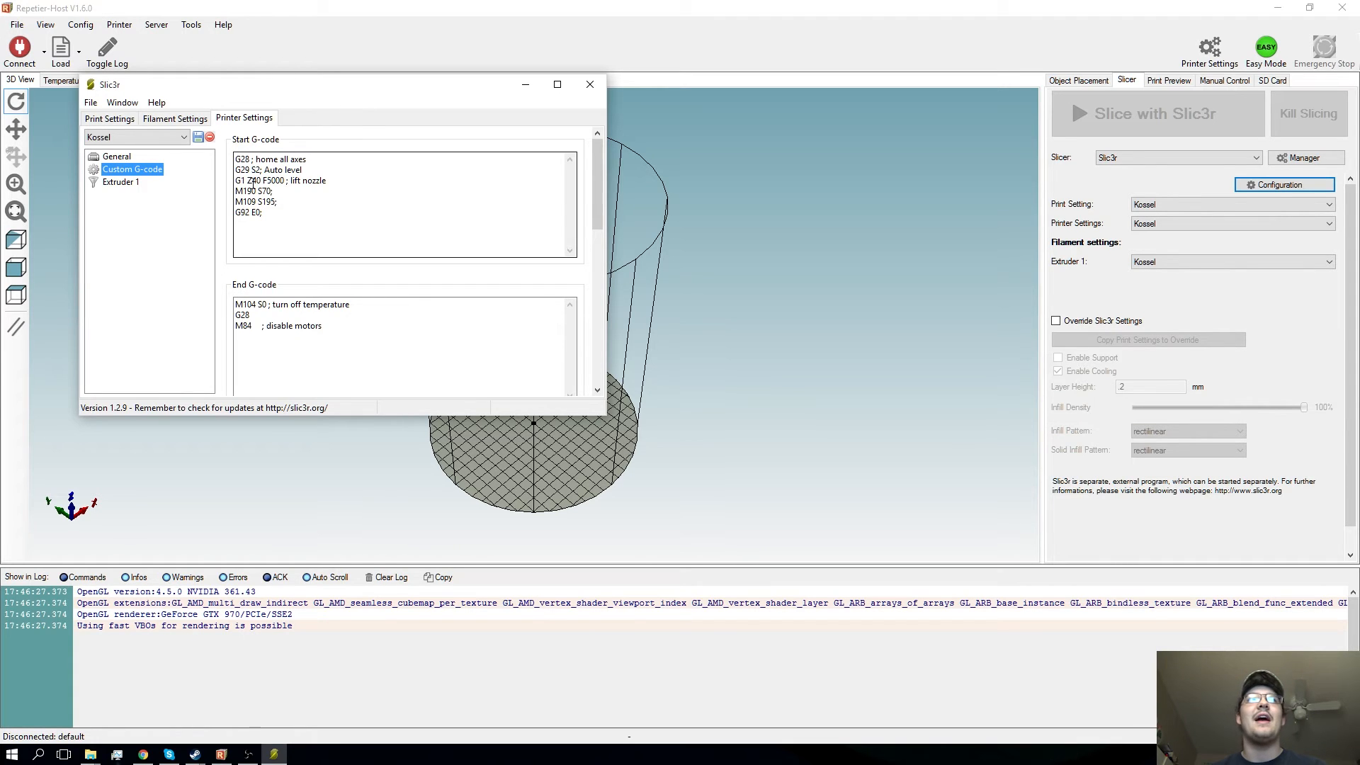
{"action": "mouse_move", "coordinate": [238, 158]}
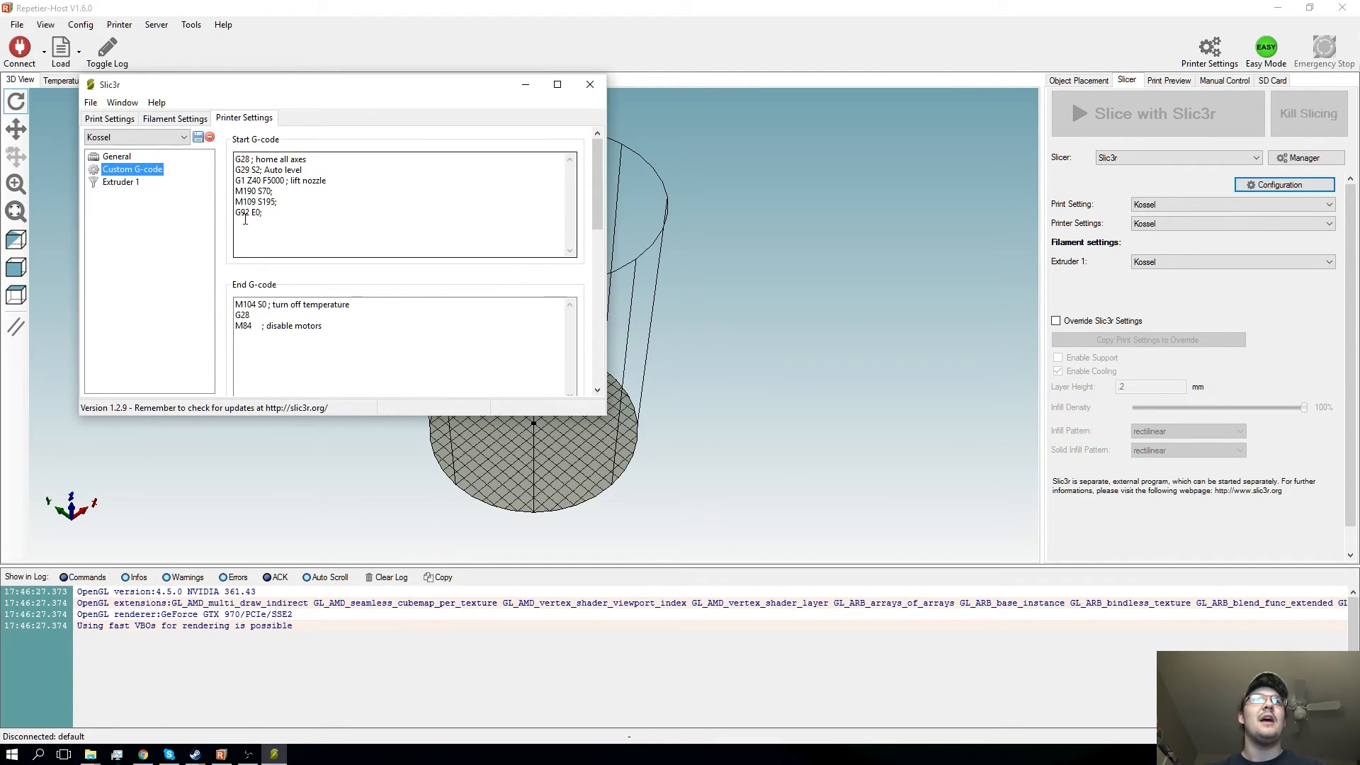
{"action": "mouse_move", "coordinate": [232, 202]}
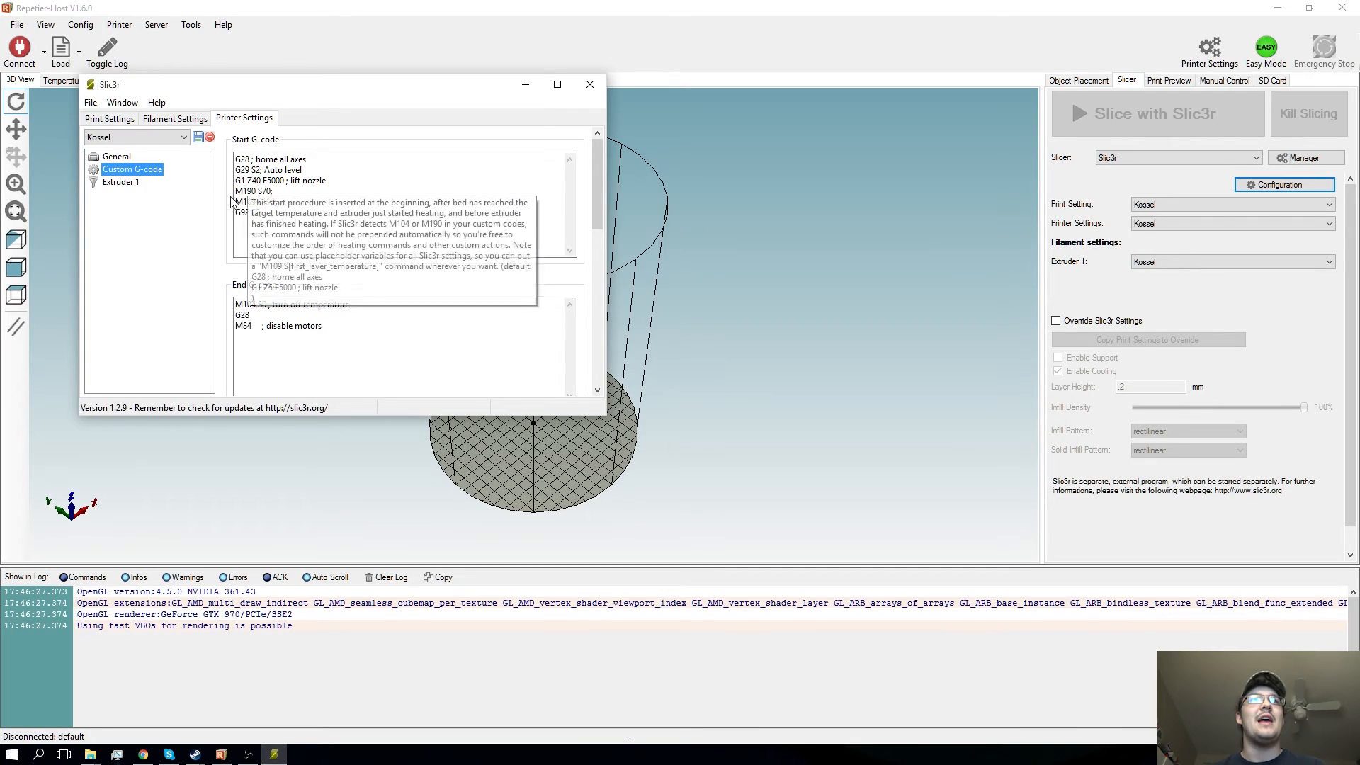
- Add an M500; line after the auto level command and an M502; line before the homing command in the start G-code
{"action": "left_click", "coordinate": [330, 171]}
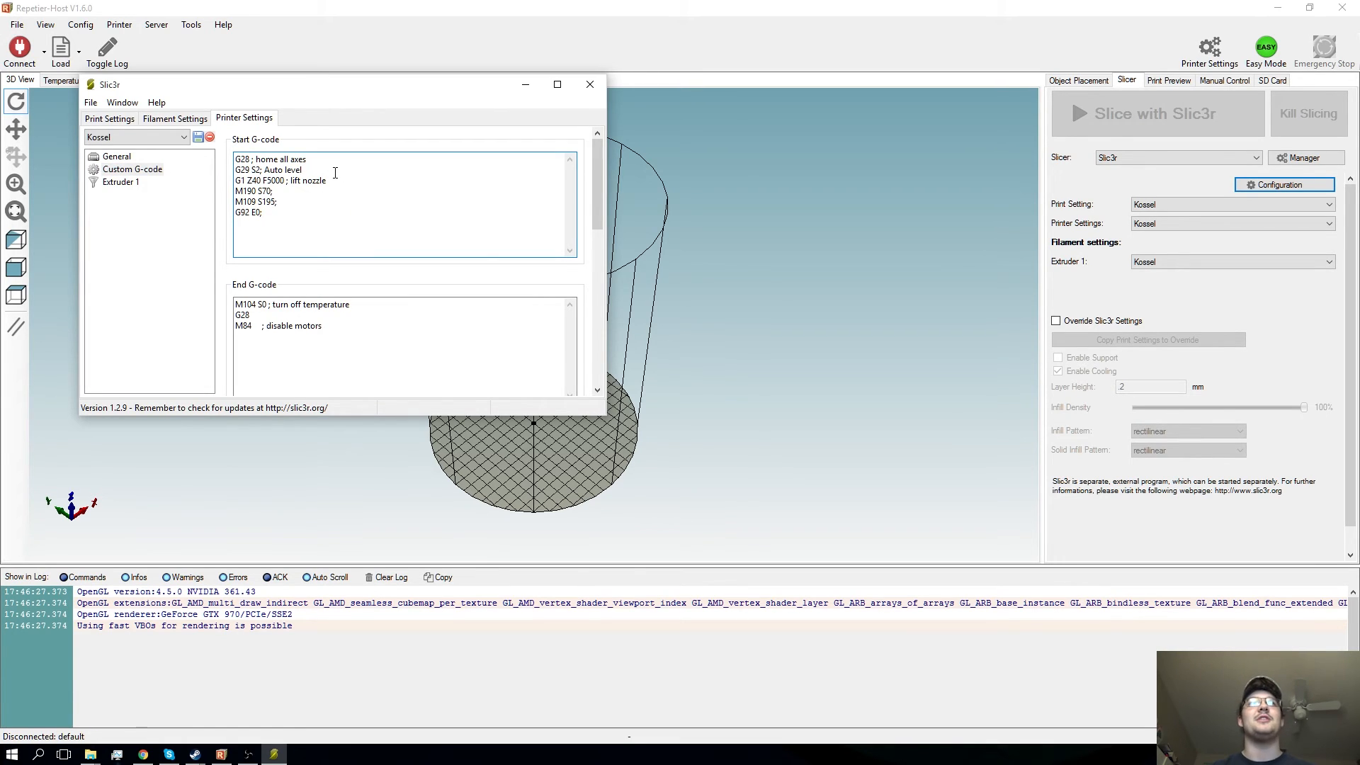
{"action": "key", "text": "Return"}
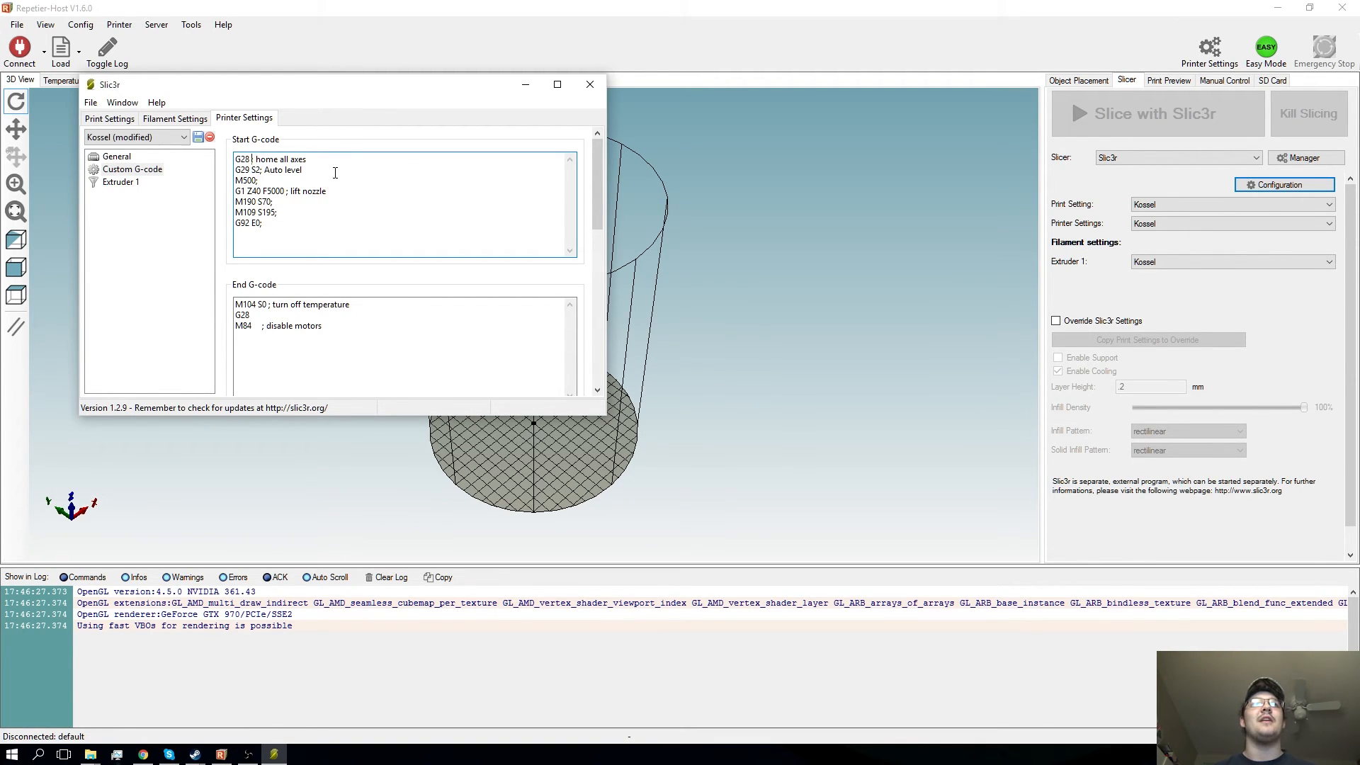
{"action": "key", "text": "Return"}
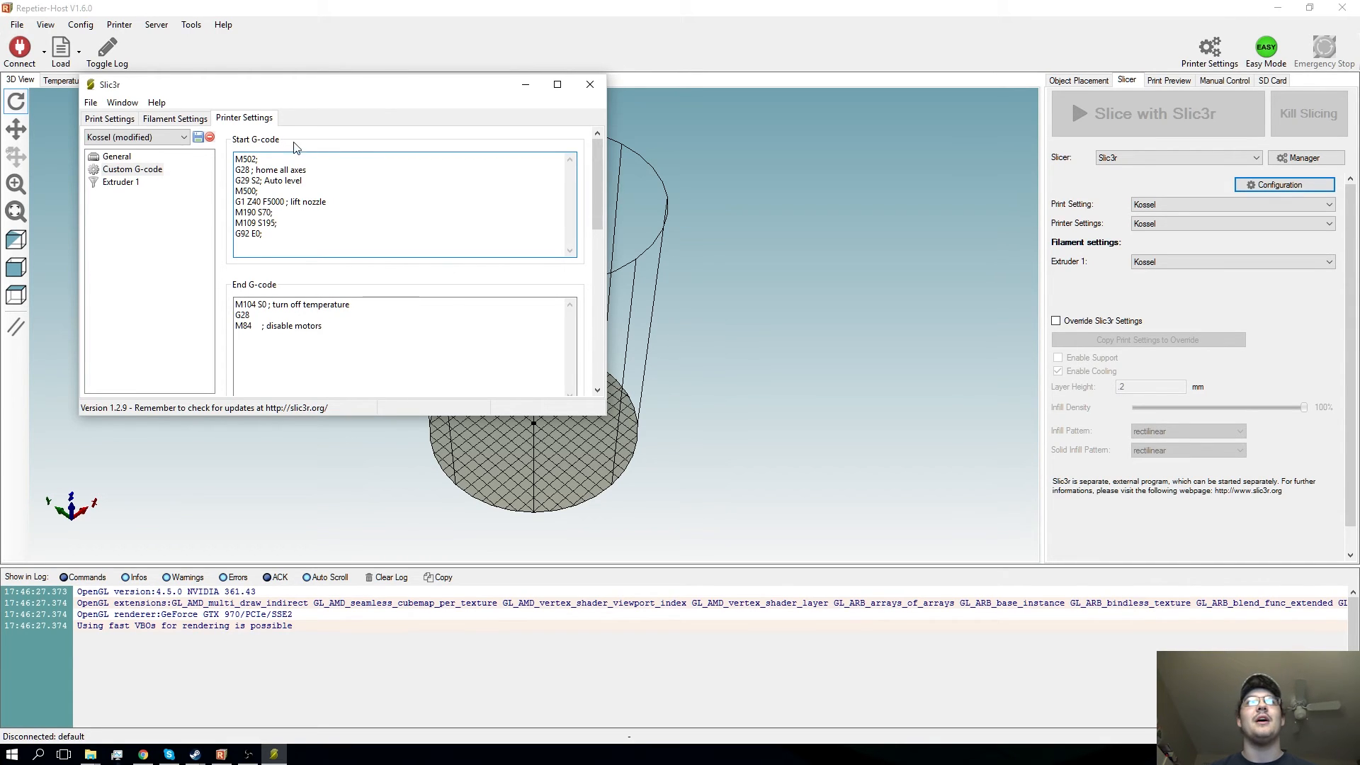
- Remove the M502; and M500; lines from the start G-code, along with the blank lines they leave
{"action": "left_click_drag", "start_coordinate": [263, 156], "coordinate": [232, 162]}
{"action": "key", "text": "BackSpace"}
{"action": "left_click_drag", "start_coordinate": [273, 191], "coordinate": [235, 191]}
{"action": "key", "text": "BackSpace"}
{"action": "key", "text": "BackSpace"}
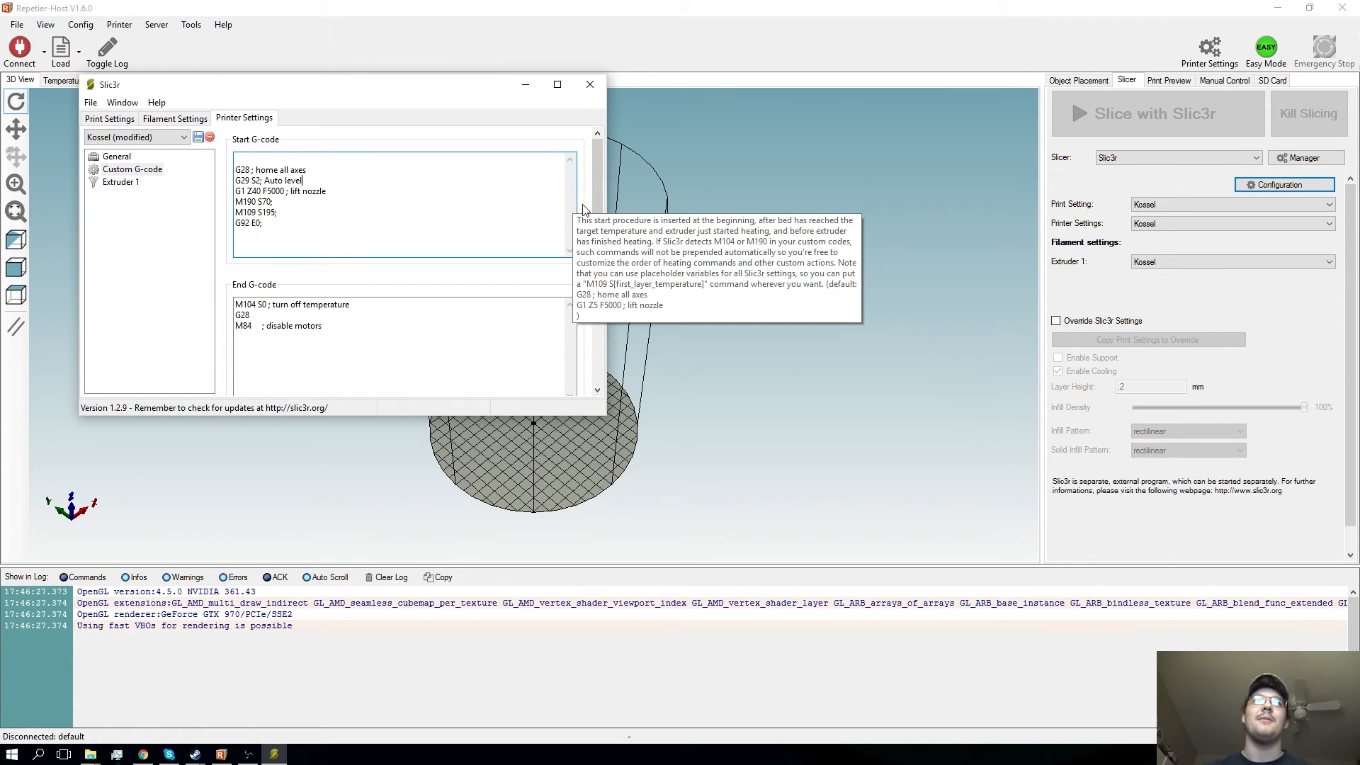
{"action": "left_click", "coordinate": [264, 156]}
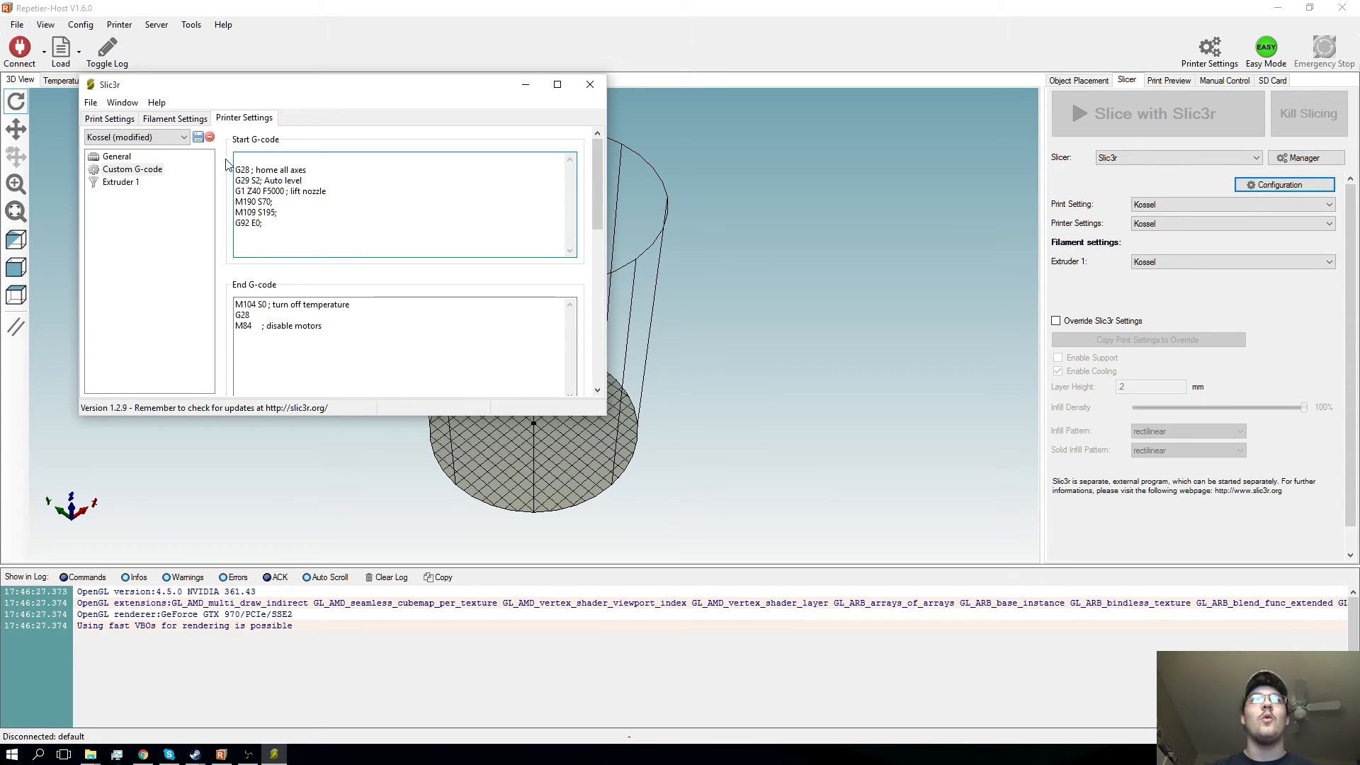
{"action": "key", "text": "Delete"}
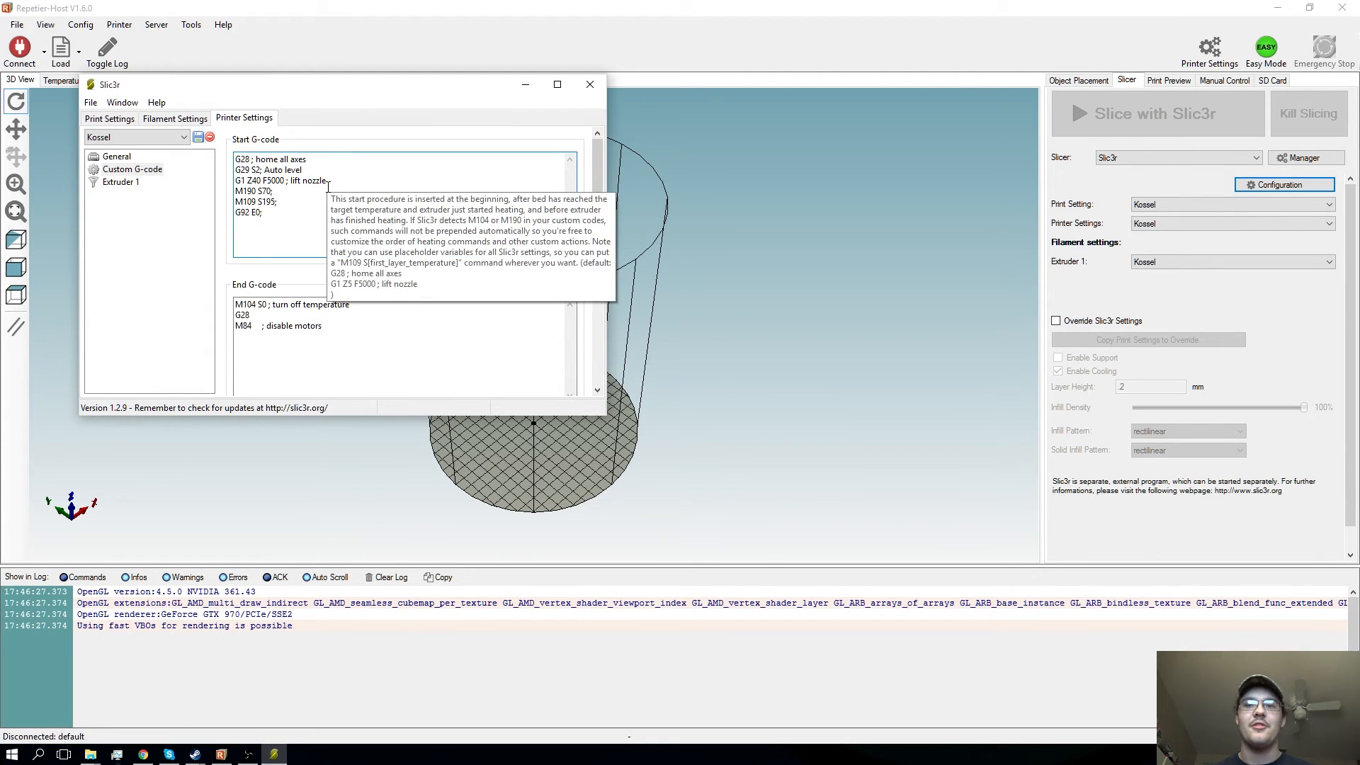
- Review the Extruder 1 settings, from nozzle diameter and extruder offset to retraction length, speed and minimum travel
{"action": "left_click", "coordinate": [121, 182]}
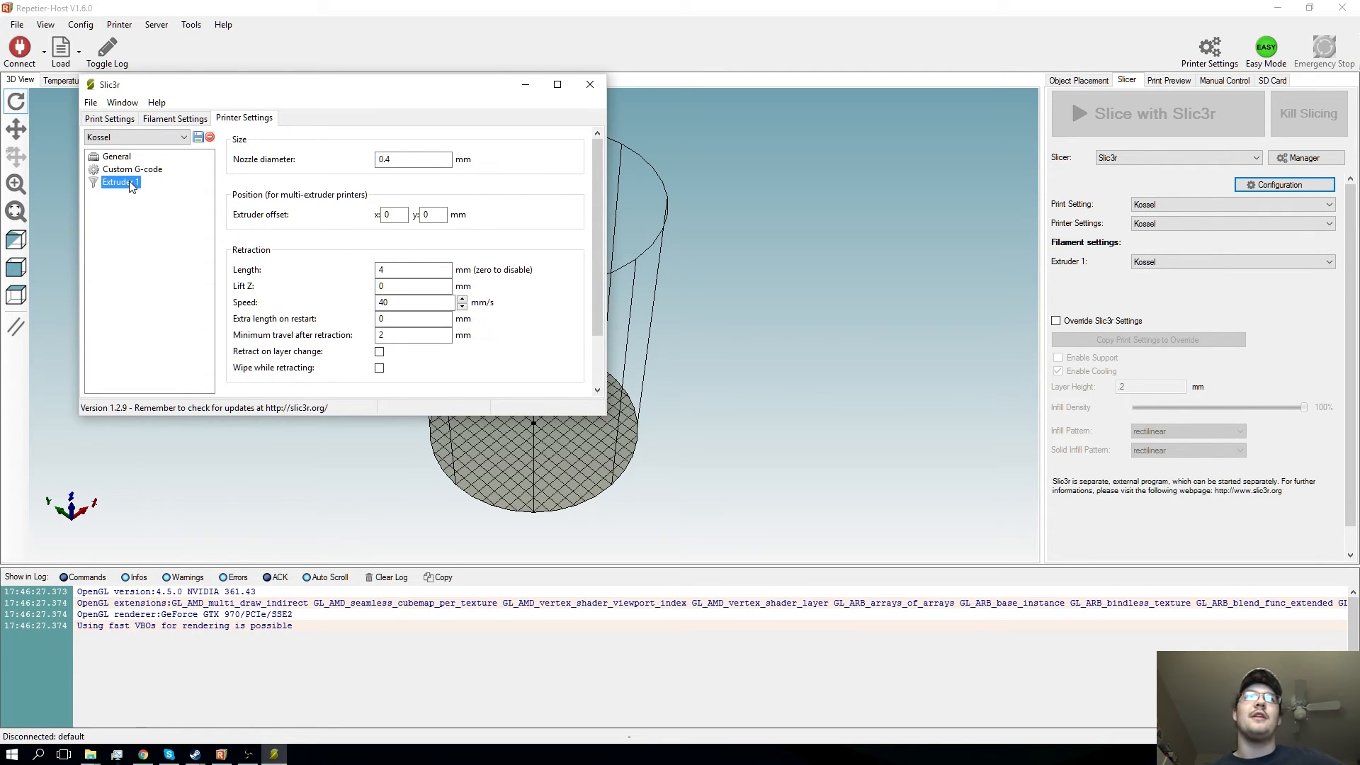
{"action": "left_click", "coordinate": [393, 159]}
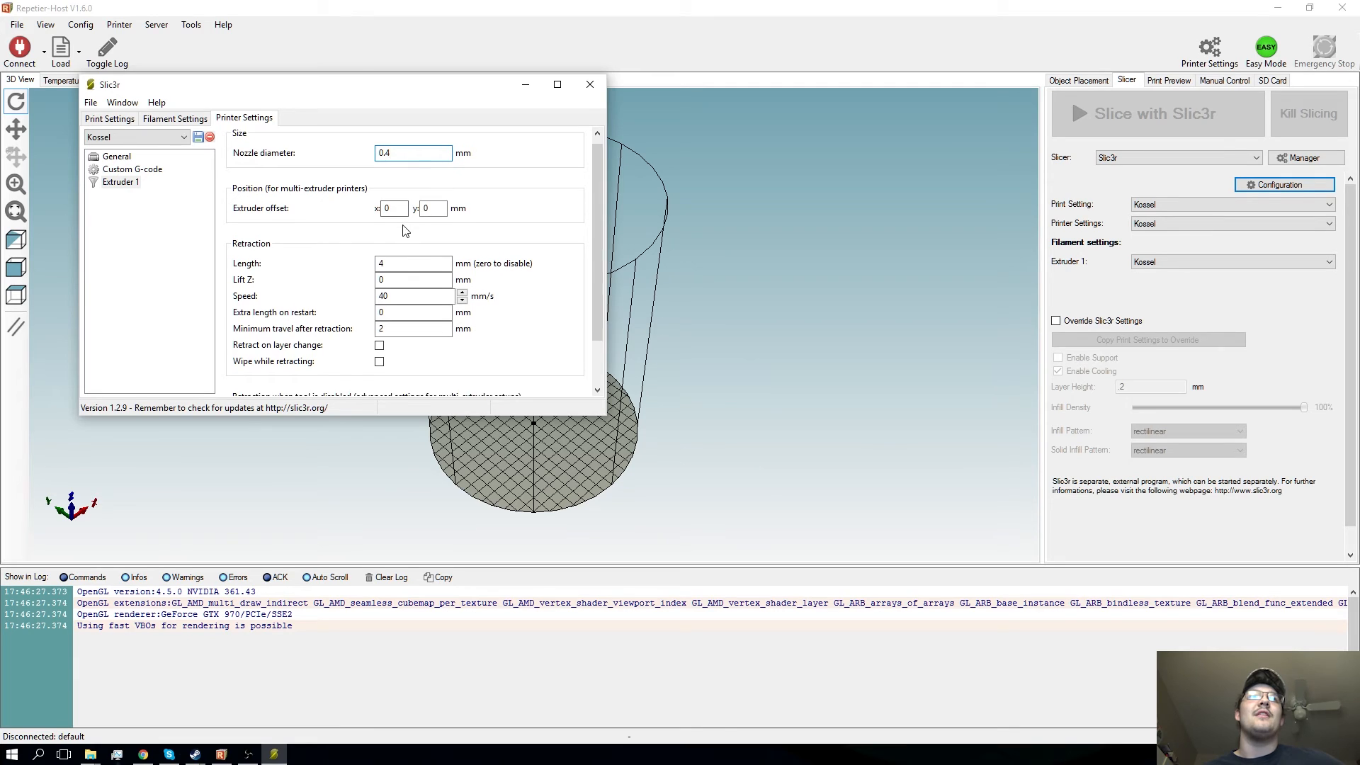
{"action": "scroll", "coordinate": [407, 228], "scroll_direction": "down", "scroll_amount": 1}
{"action": "left_click", "coordinate": [385, 253]}
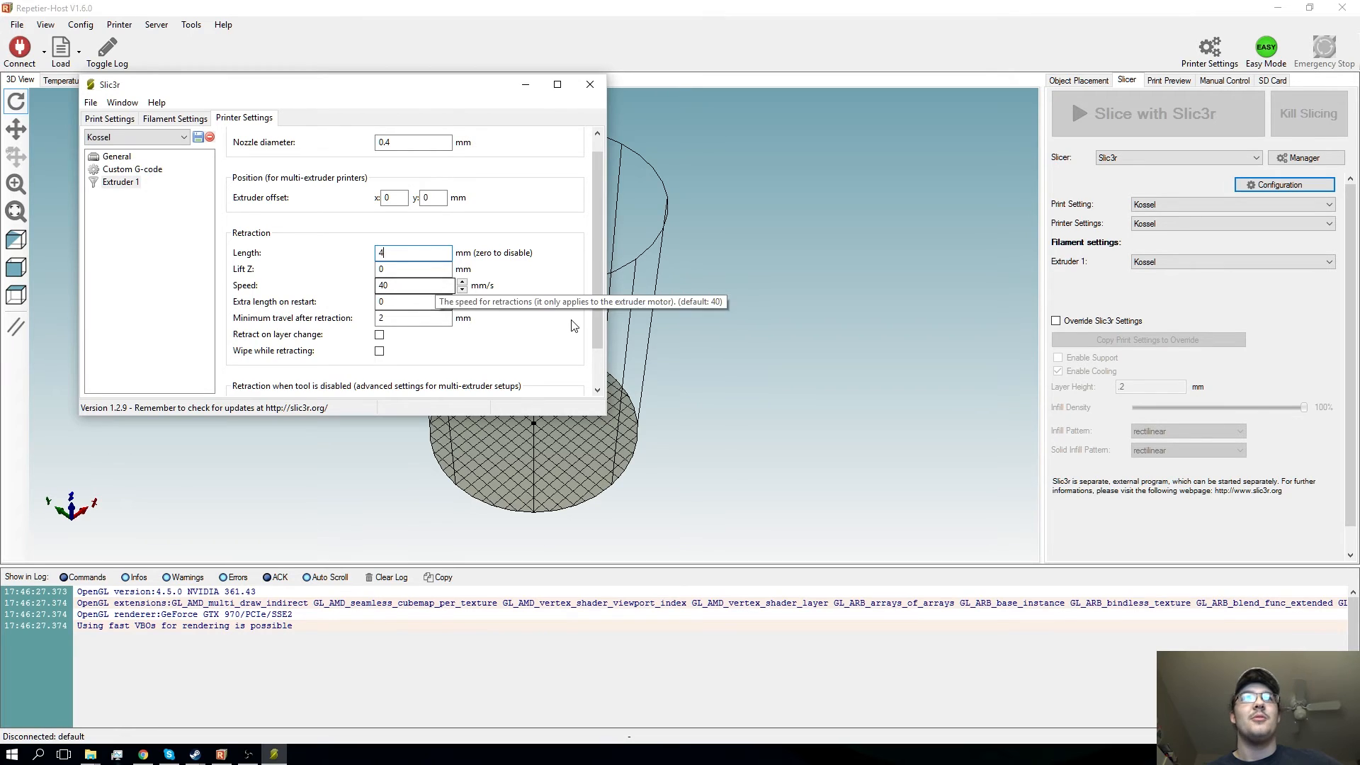
{"action": "scroll", "coordinate": [574, 326], "scroll_direction": "down", "scroll_amount": 2}
{"action": "scroll", "coordinate": [574, 326], "scroll_direction": "down", "scroll_amount": 1}
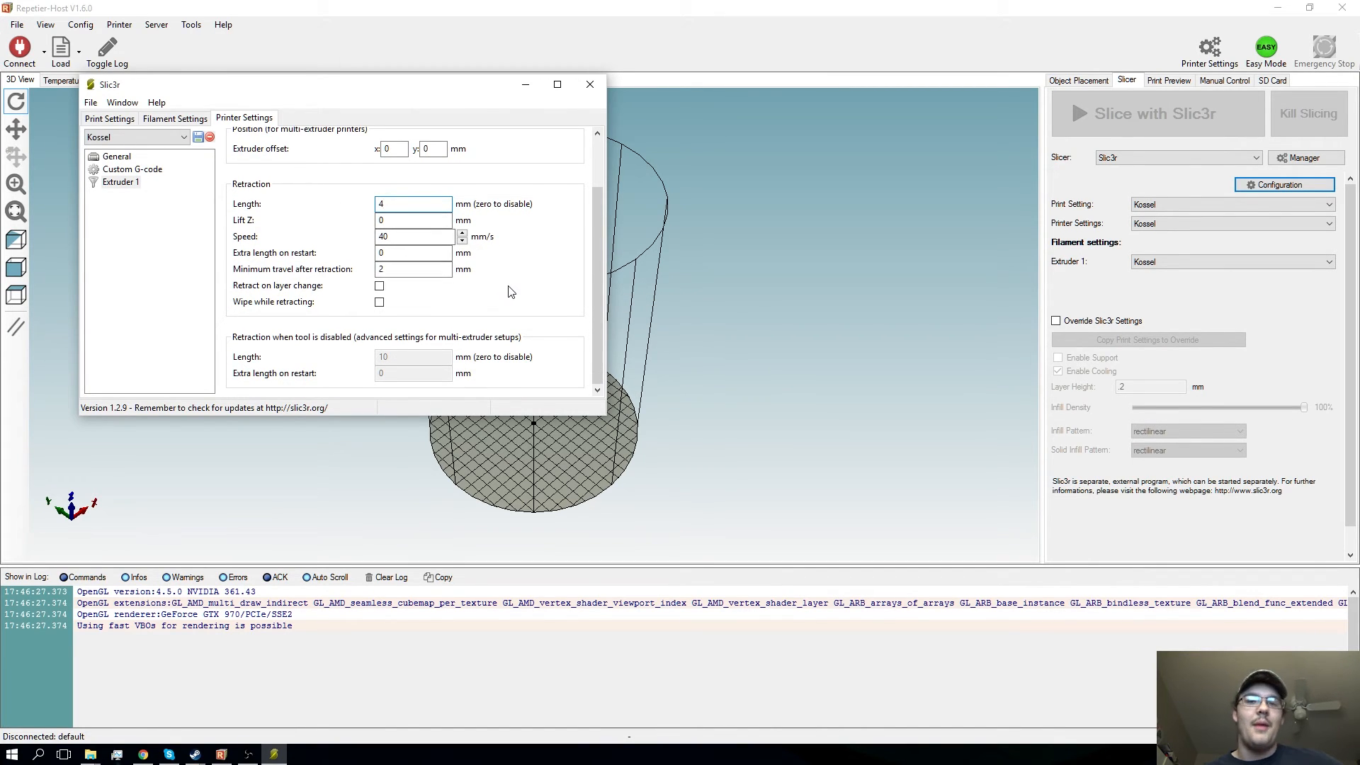
{"action": "scroll", "coordinate": [510, 291], "scroll_direction": "up", "scroll_amount": 4}
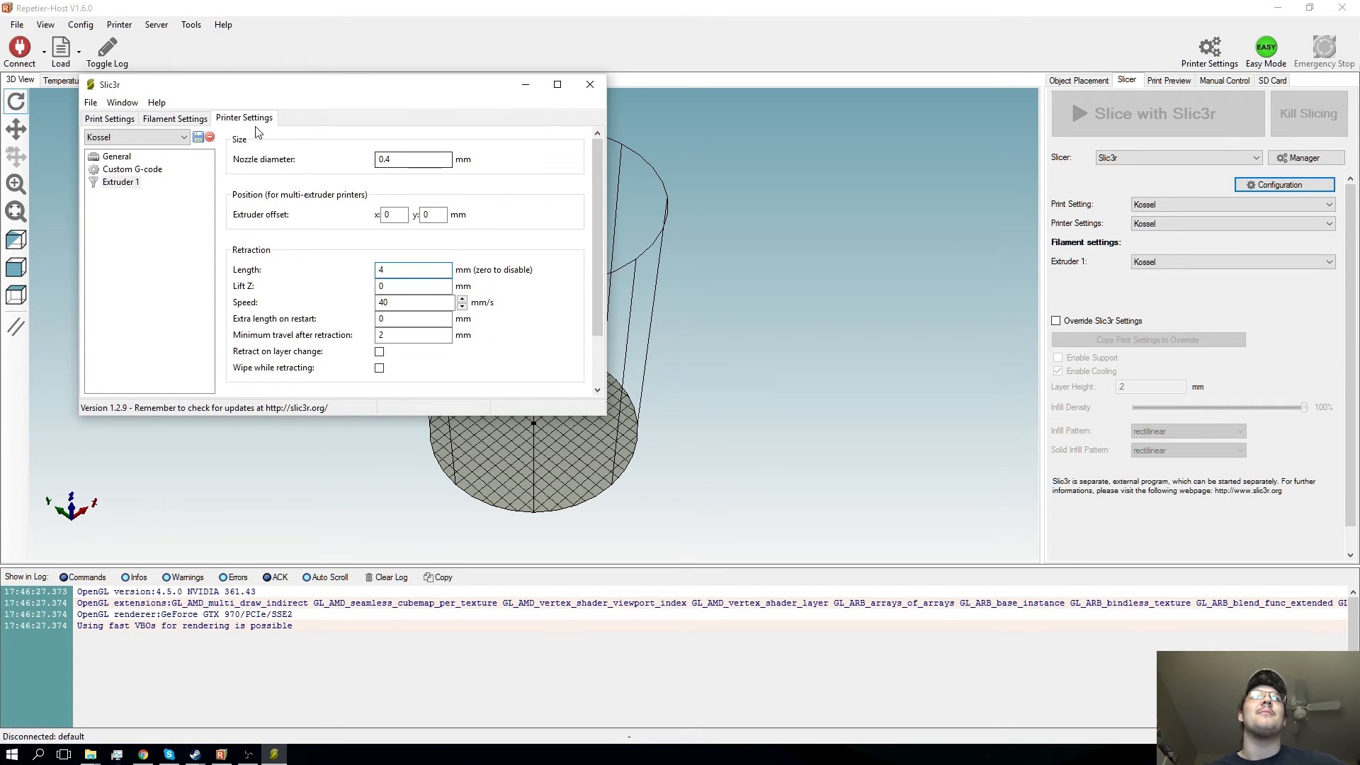
- Recheck the filament settings and the skirt and brim print settings, and close the Slic3r configuration window
{"action": "left_click", "coordinate": [173, 119]}
{"action": "left_click", "coordinate": [119, 156]}
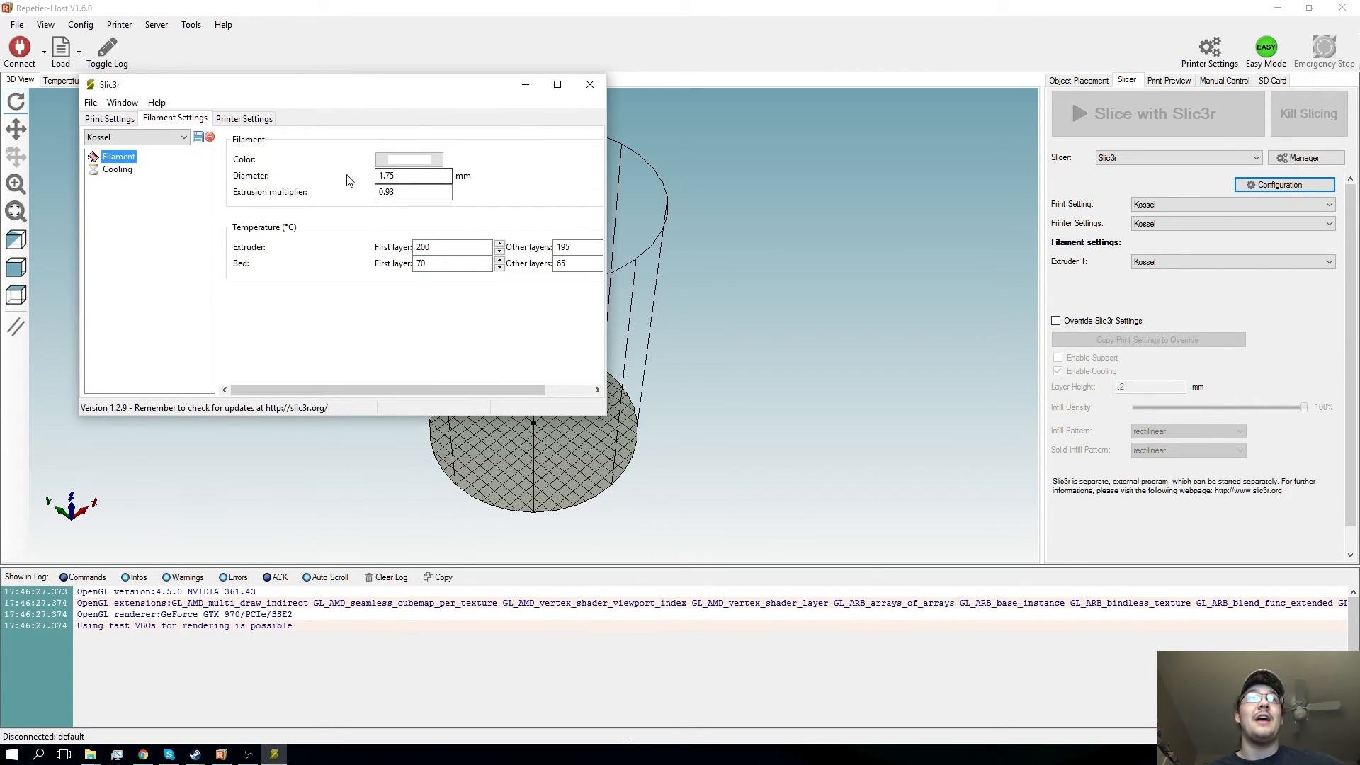
{"action": "left_click", "coordinate": [112, 119]}
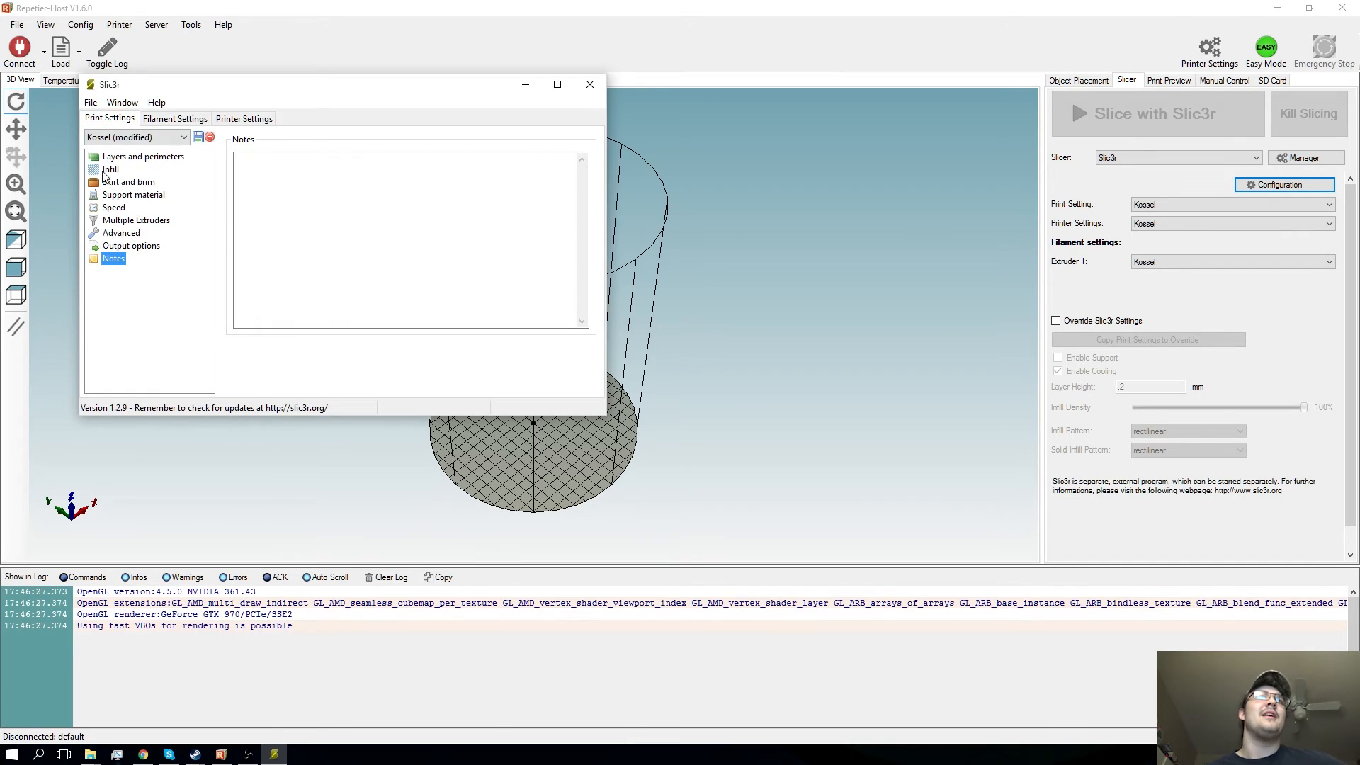
{"action": "left_click", "coordinate": [129, 182]}
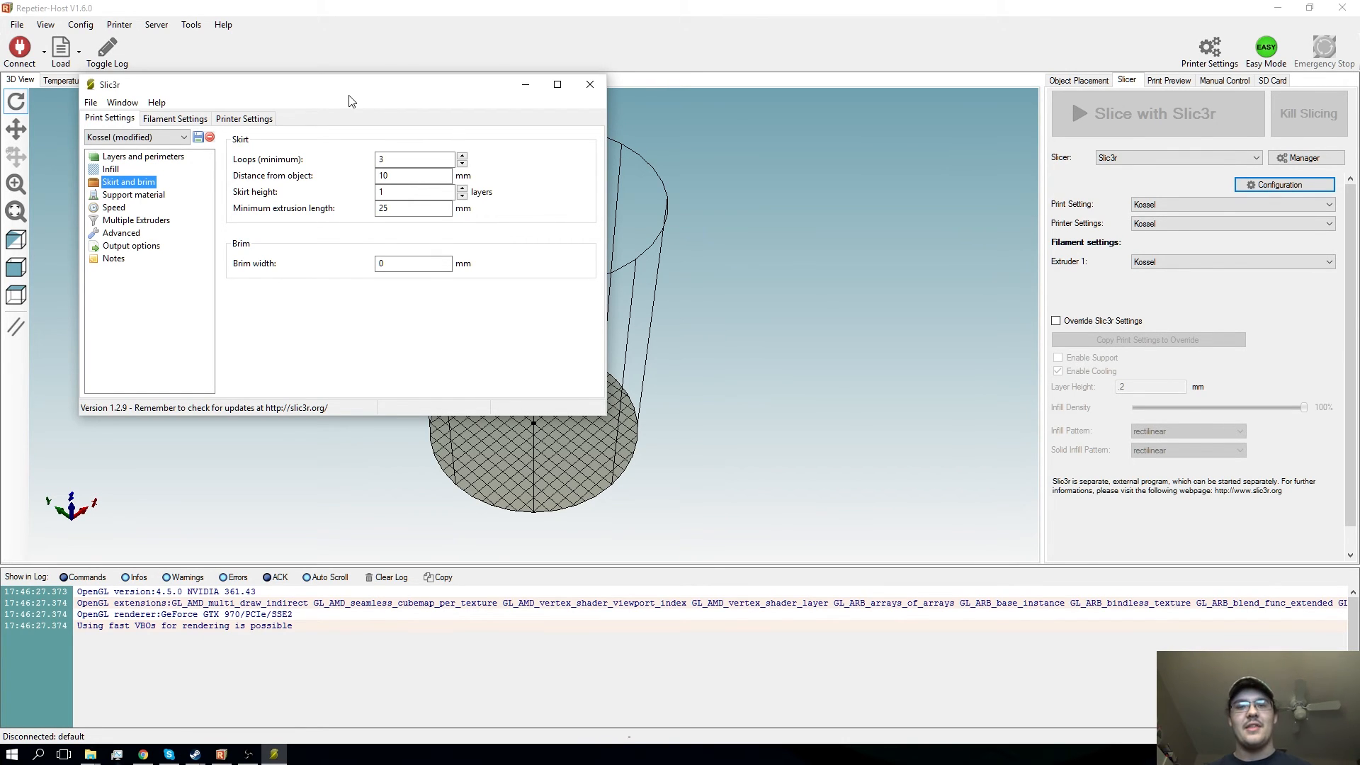
{"action": "left_click", "coordinate": [589, 84]}
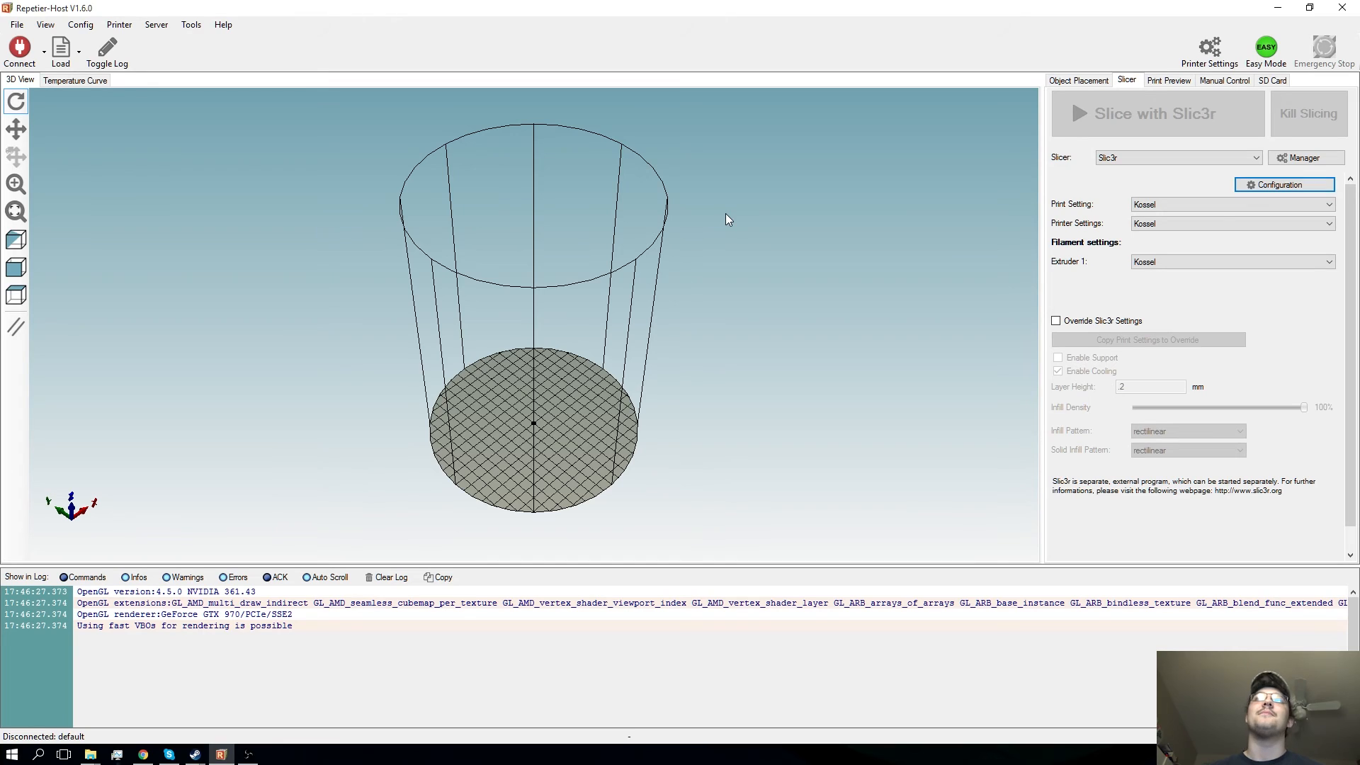
- Switch the slicer to CuraEngine and open its configuration
{"action": "left_click", "coordinate": [1184, 158]}
{"action": "left_click", "coordinate": [1172, 185]}
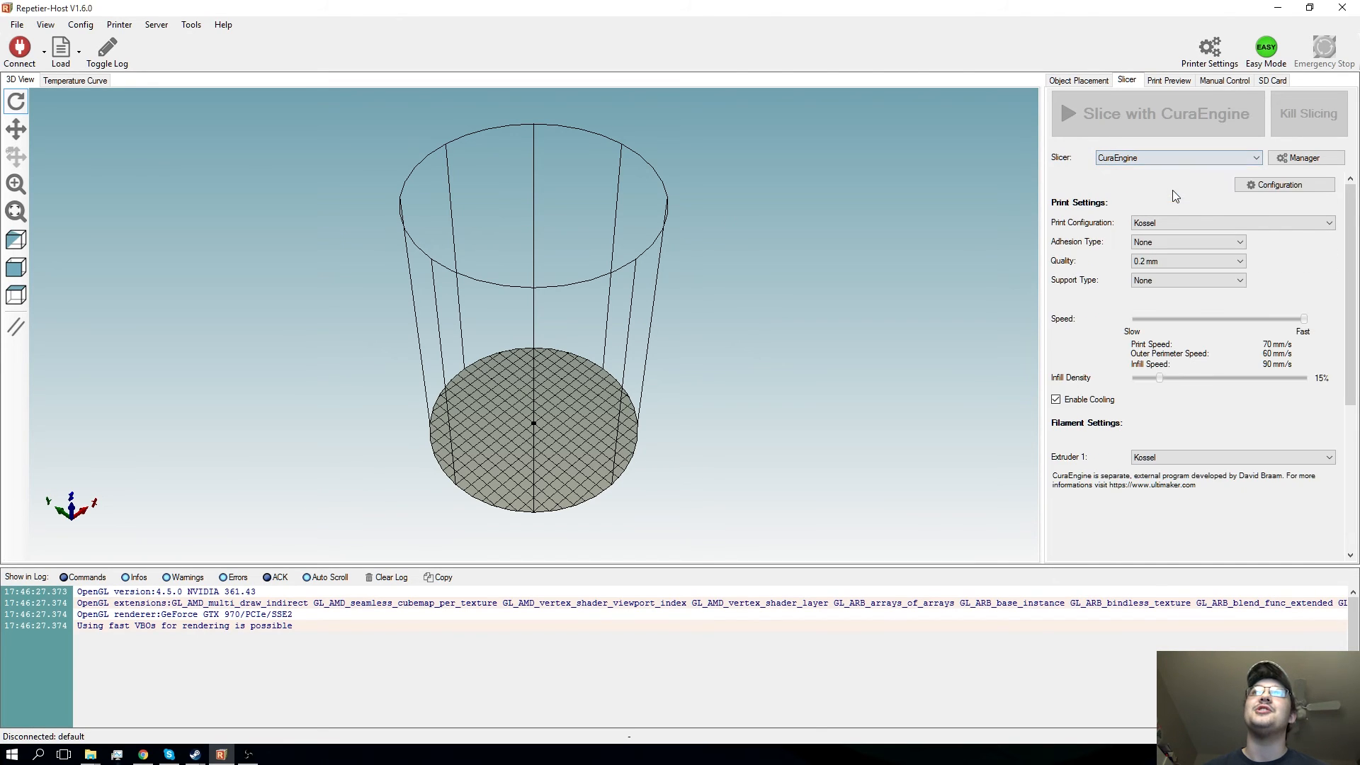
{"action": "left_click", "coordinate": [1256, 186]}
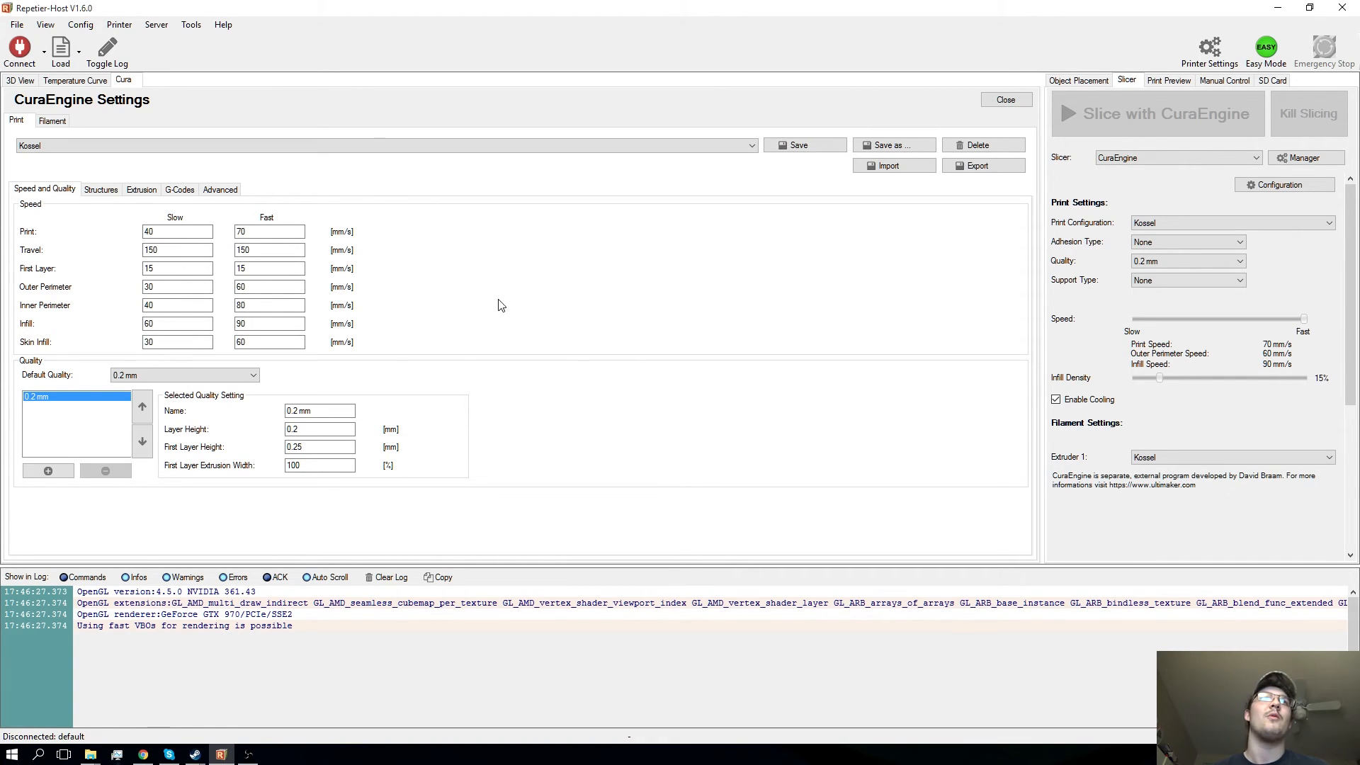
- Review the Kossel profile's slow and fast travel speeds and the layer height of its 0.2 mm quality setting
{"action": "left_click", "coordinate": [193, 251]}
{"action": "left_click", "coordinate": [272, 251]}
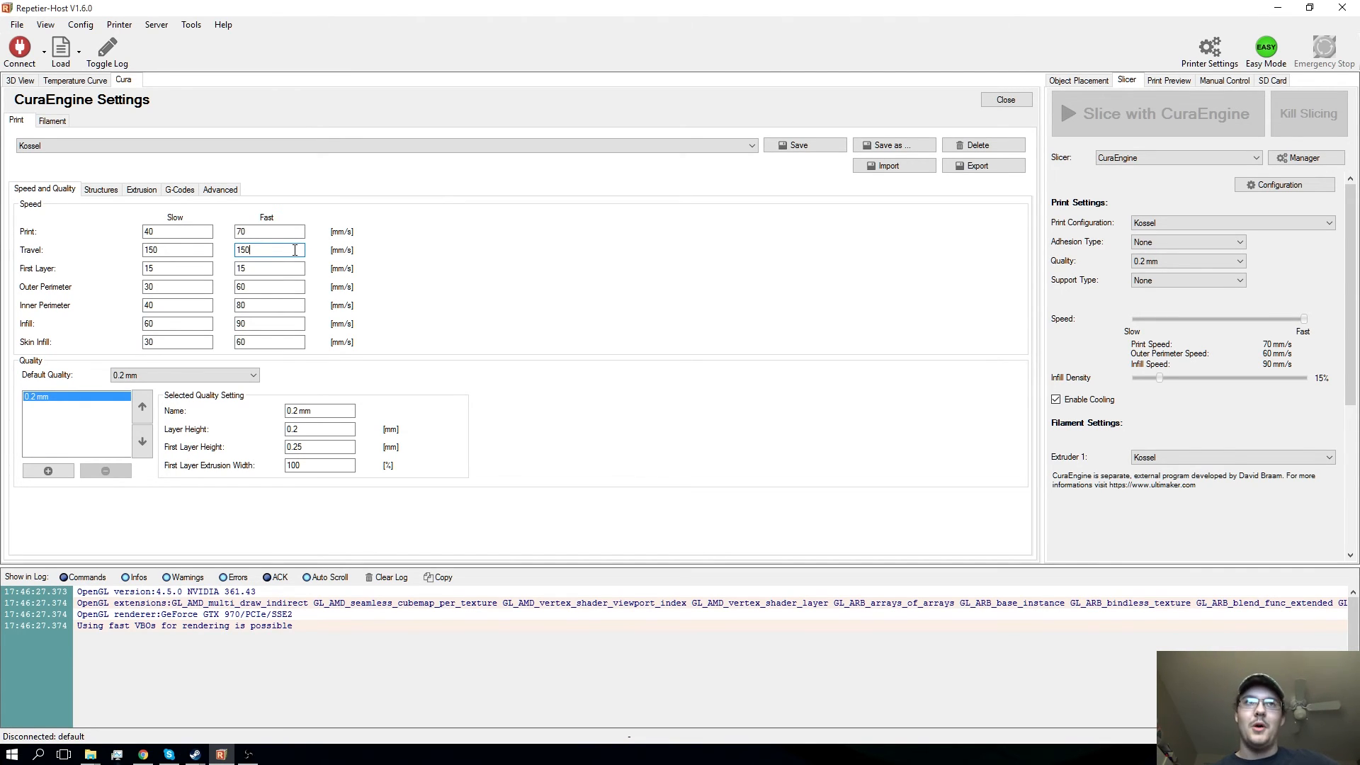
{"action": "left_click", "coordinate": [198, 255]}
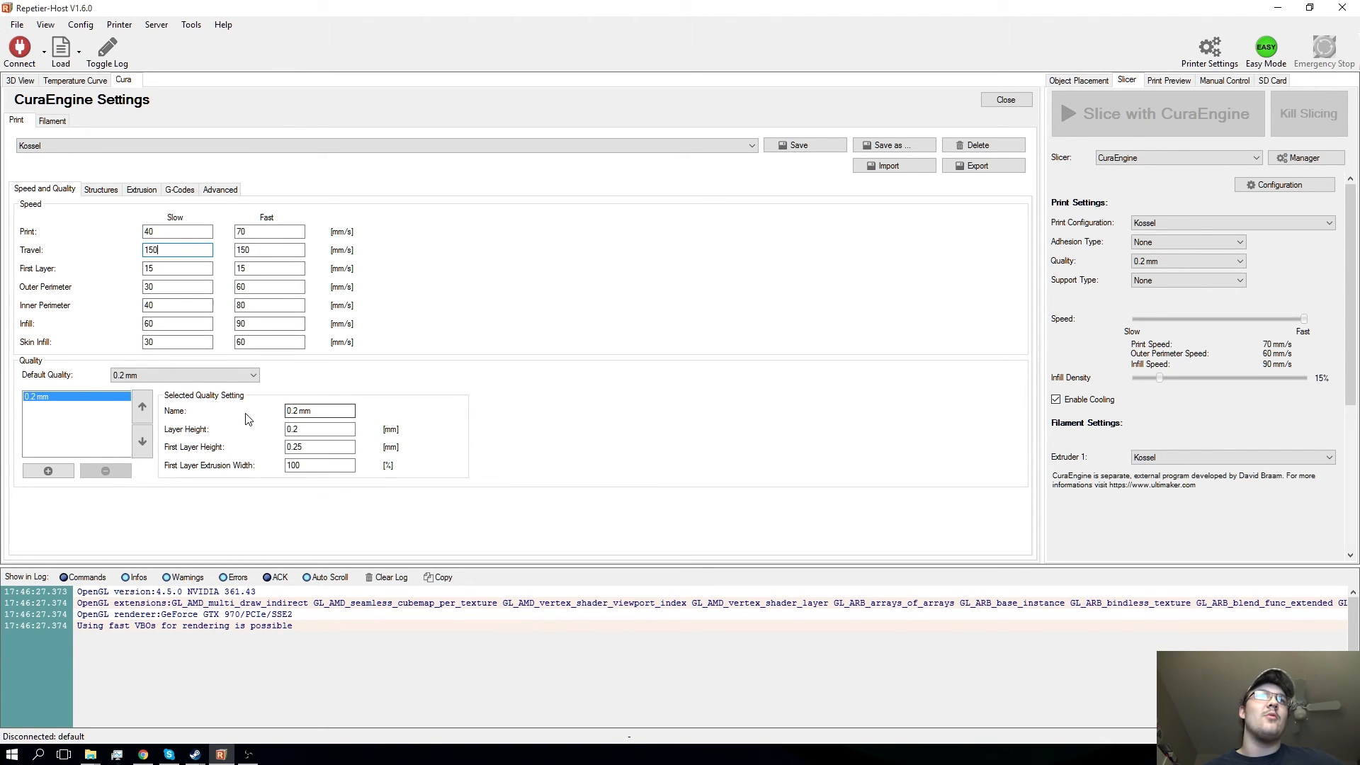
{"action": "left_click", "coordinate": [319, 429]}
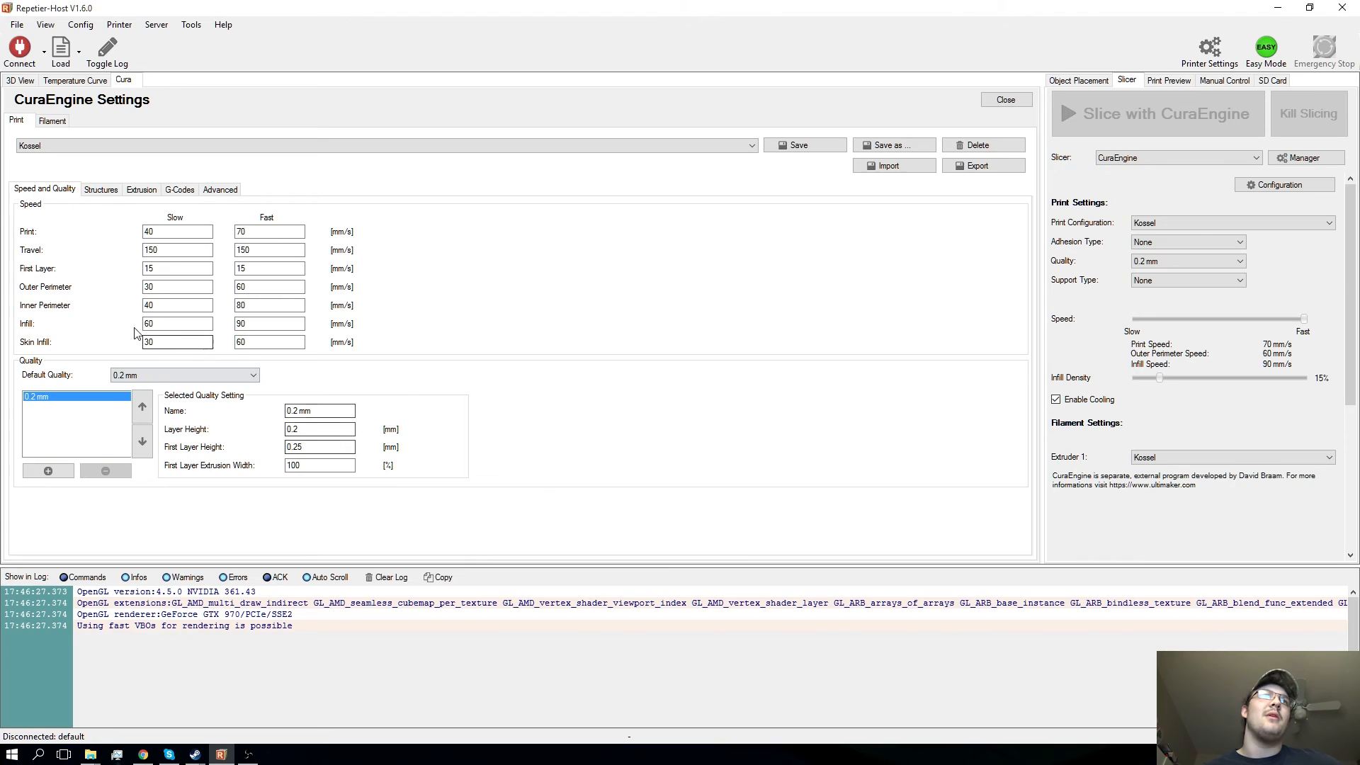
- Examine the infill structure settings, including shell thickness, top/bottom thickness and the available infill patterns
{"action": "left_click", "coordinate": [100, 191]}
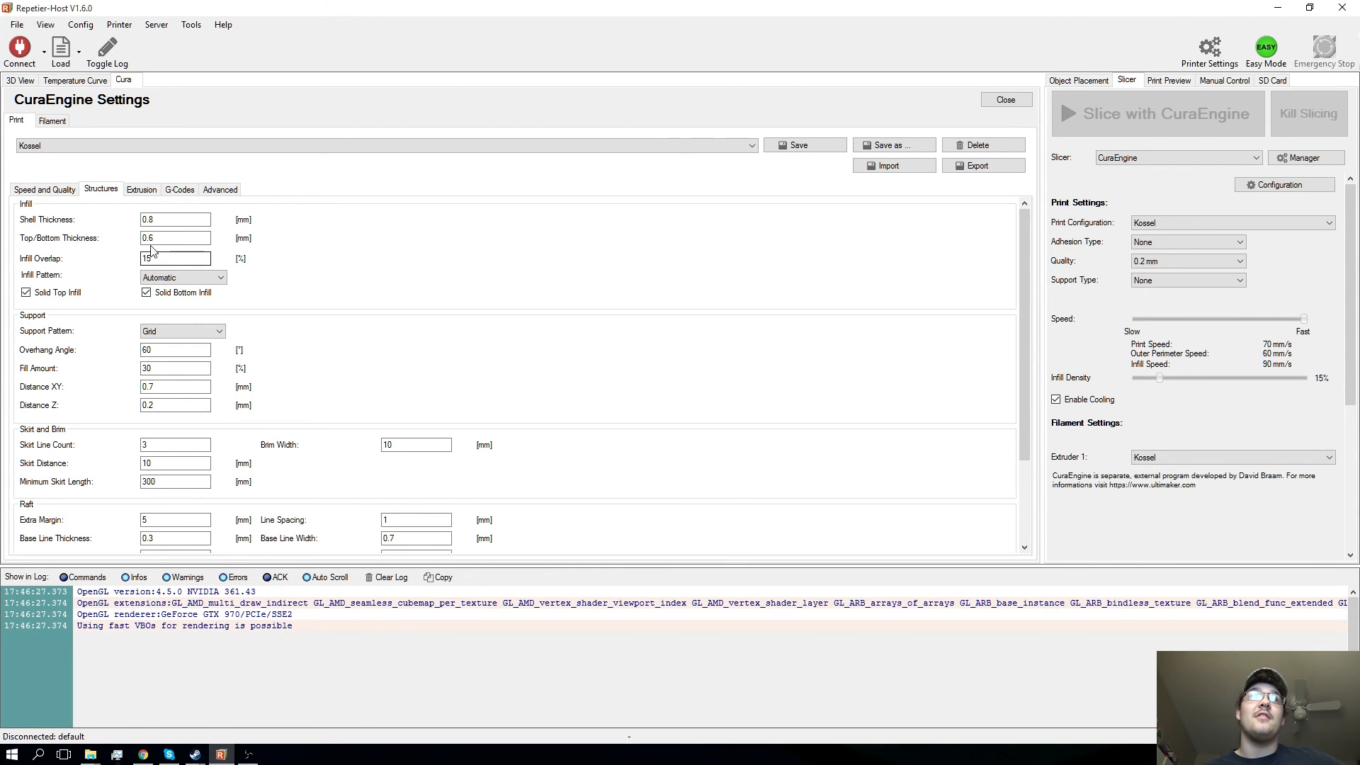
{"action": "left_click", "coordinate": [174, 220]}
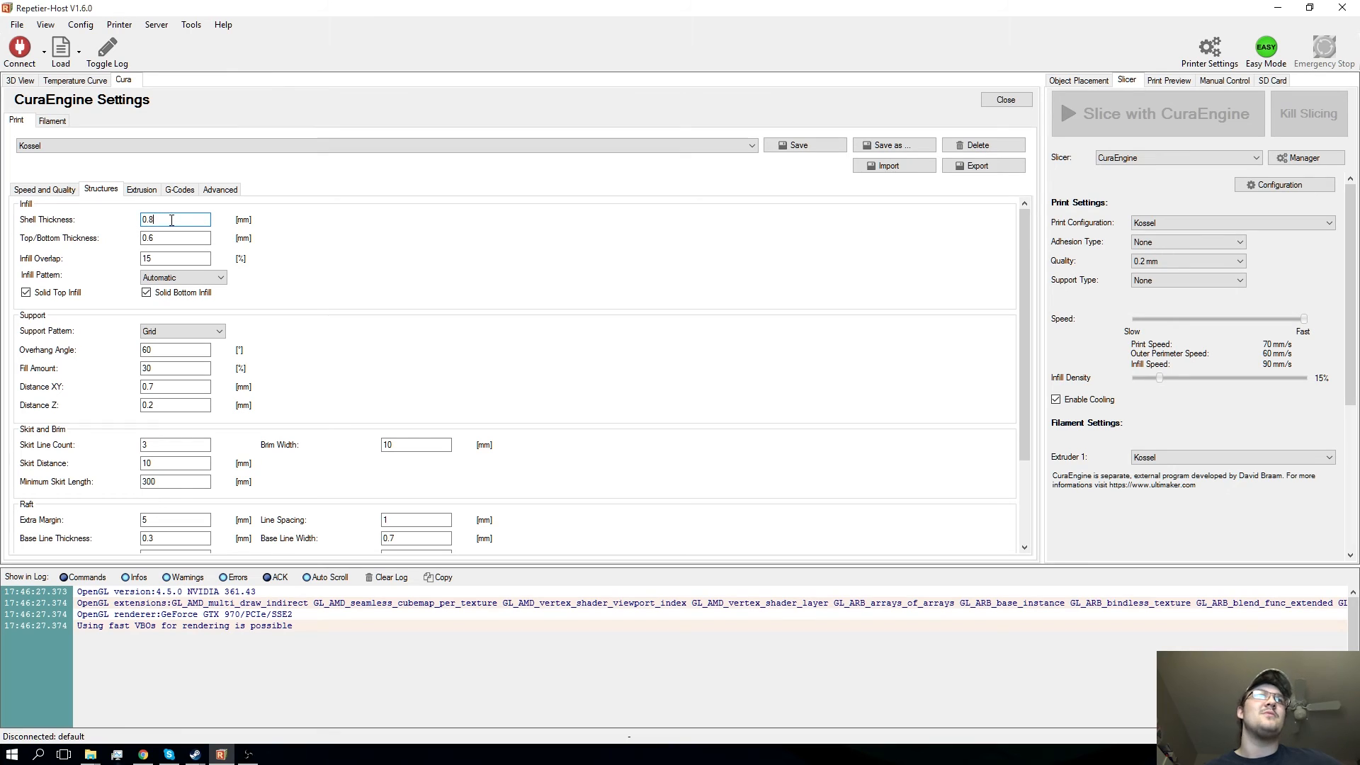
{"action": "left_click", "coordinate": [170, 238]}
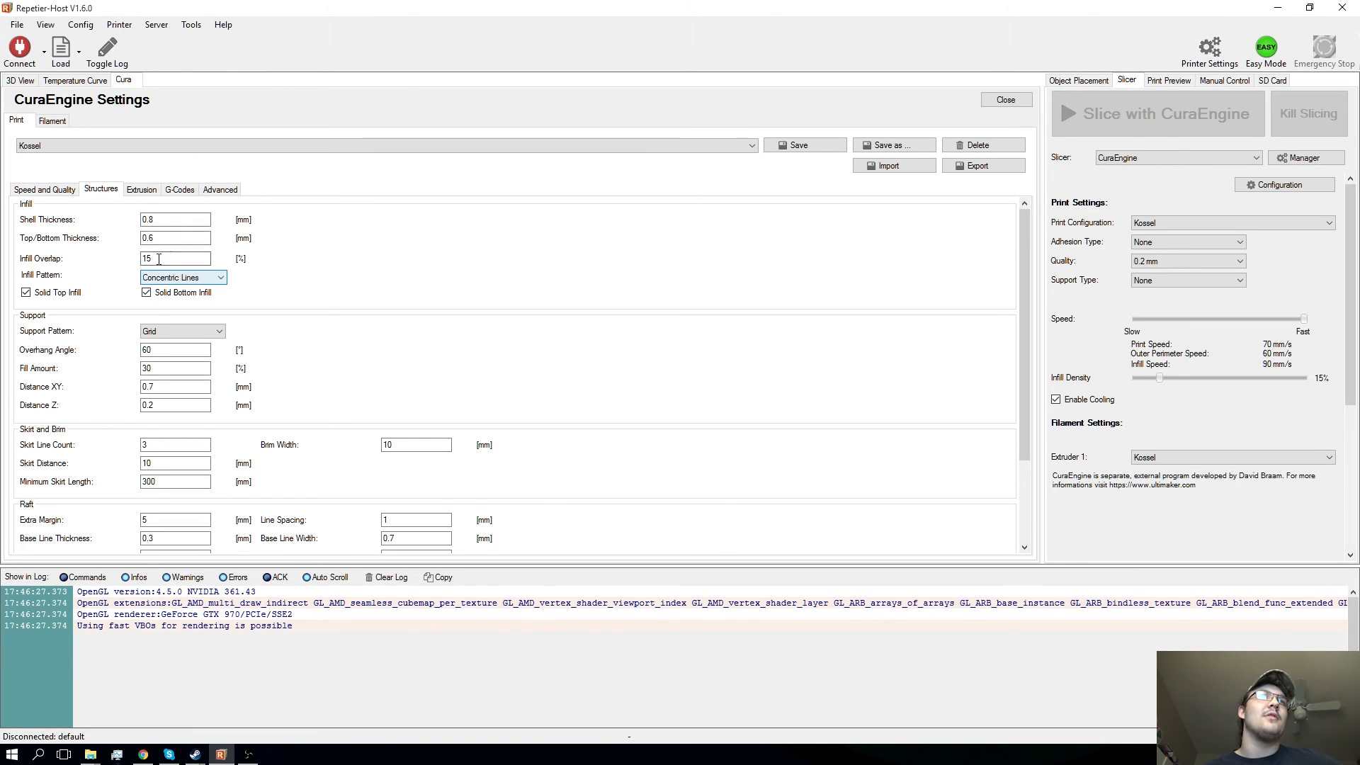
{"action": "left_click", "coordinate": [203, 278]}
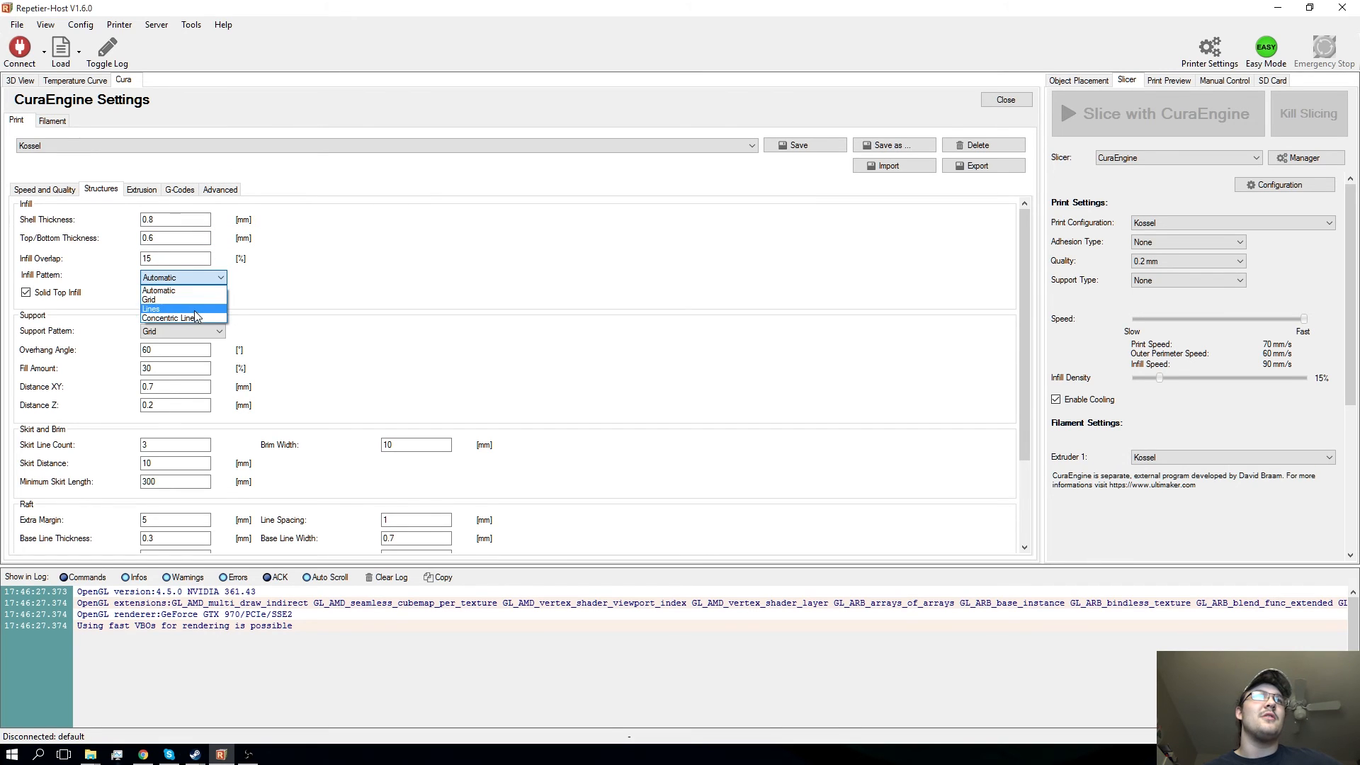
{"action": "left_click", "coordinate": [327, 288]}
- Review the support, skirt and raft settings, and choose RepRap (Repetier/Marlin/Sprinter) as the G-Code flavour
{"action": "scroll", "coordinate": [298, 339], "scroll_direction": "down", "scroll_amount": 3}
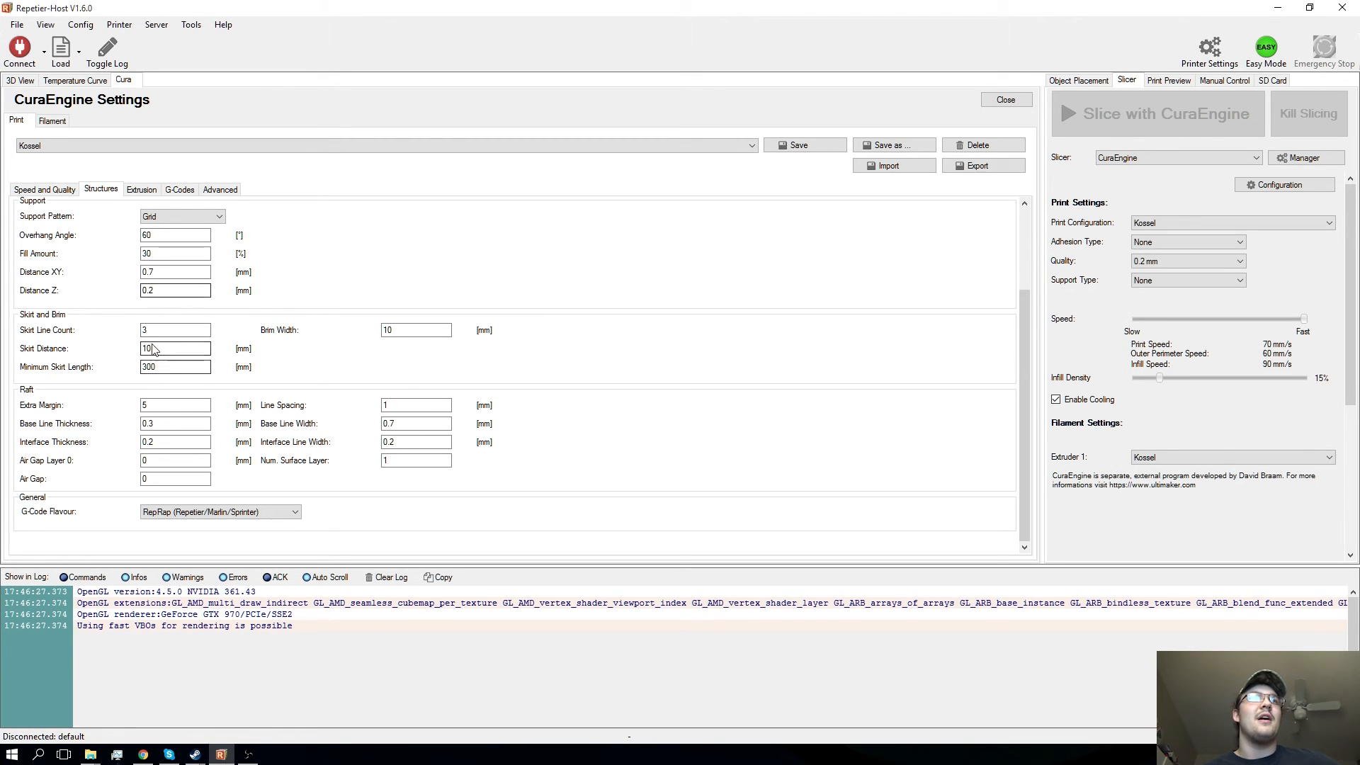
{"action": "left_click", "coordinate": [165, 363]}
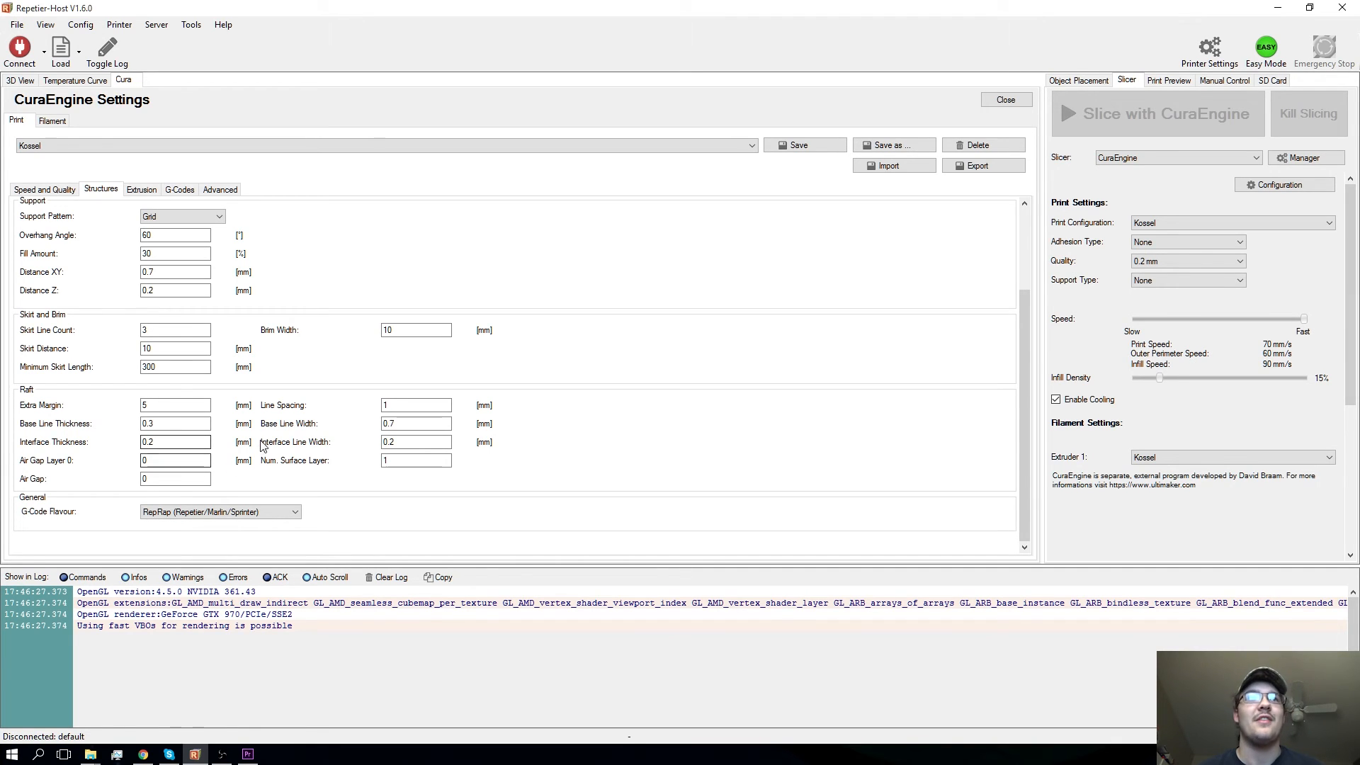
{"action": "scroll", "coordinate": [189, 517], "scroll_direction": "down", "scroll_amount": 3}
{"action": "scroll", "coordinate": [191, 520], "scroll_direction": "up", "scroll_amount": 3}
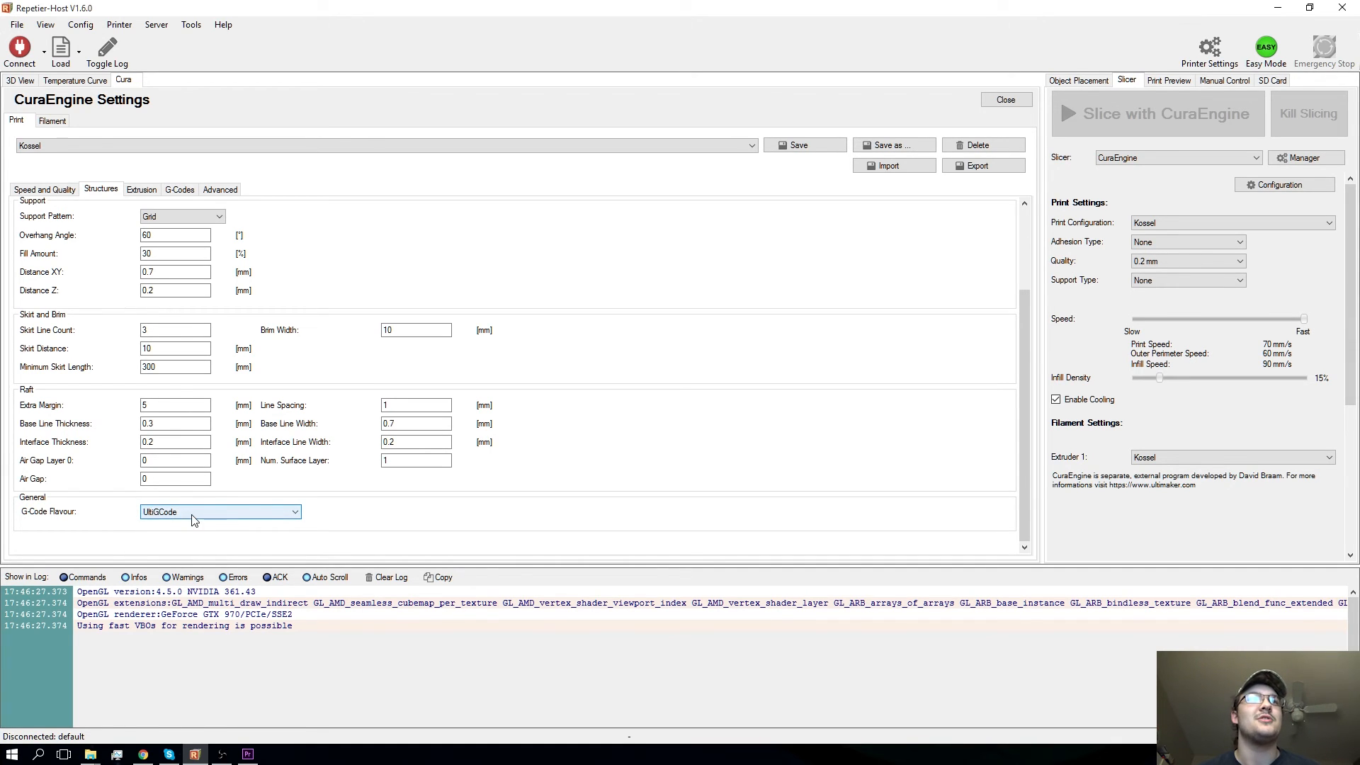
{"action": "left_click", "coordinate": [279, 514]}
{"action": "left_click", "coordinate": [336, 520]}
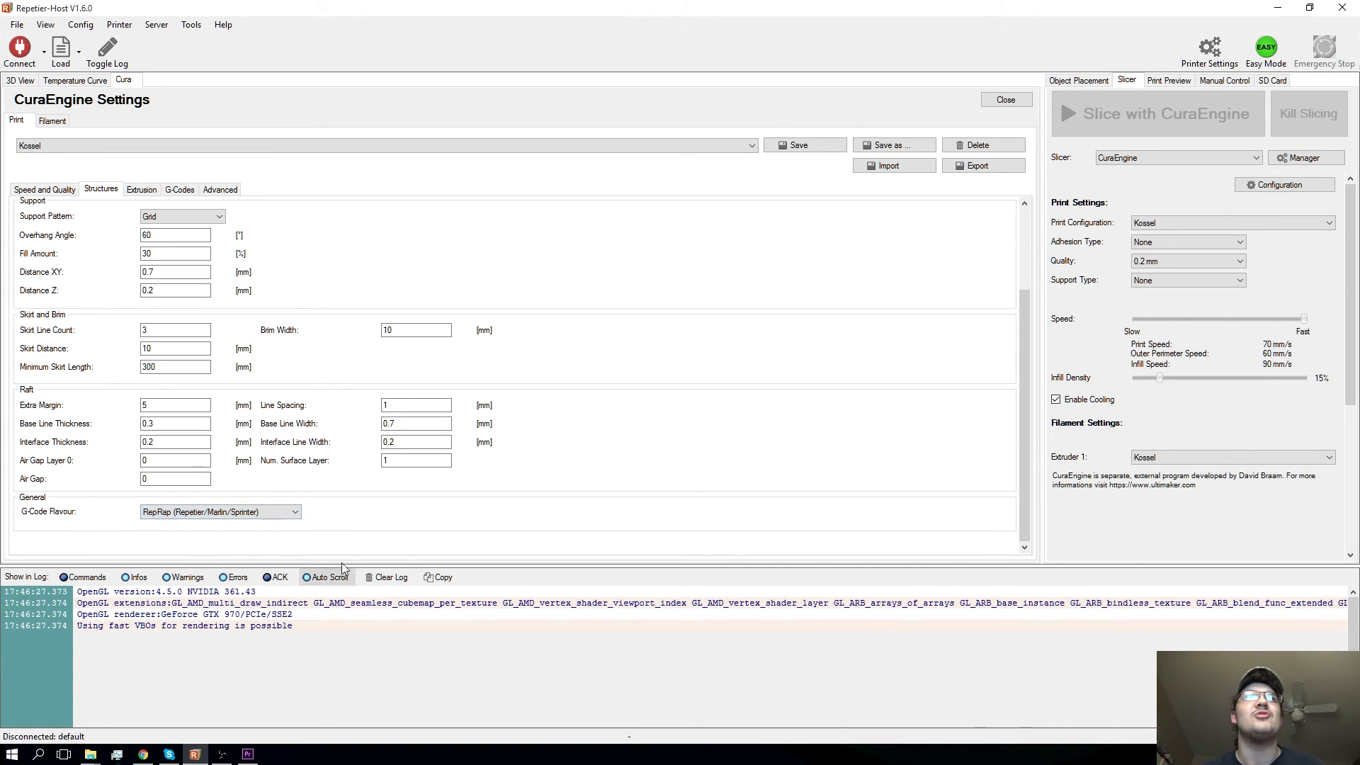
- Examine the extrusion settings, including retraction, the Z Hop explanation, Cut off Object Bottom, multi-extruder and cooling options
{"action": "left_click", "coordinate": [142, 191]}
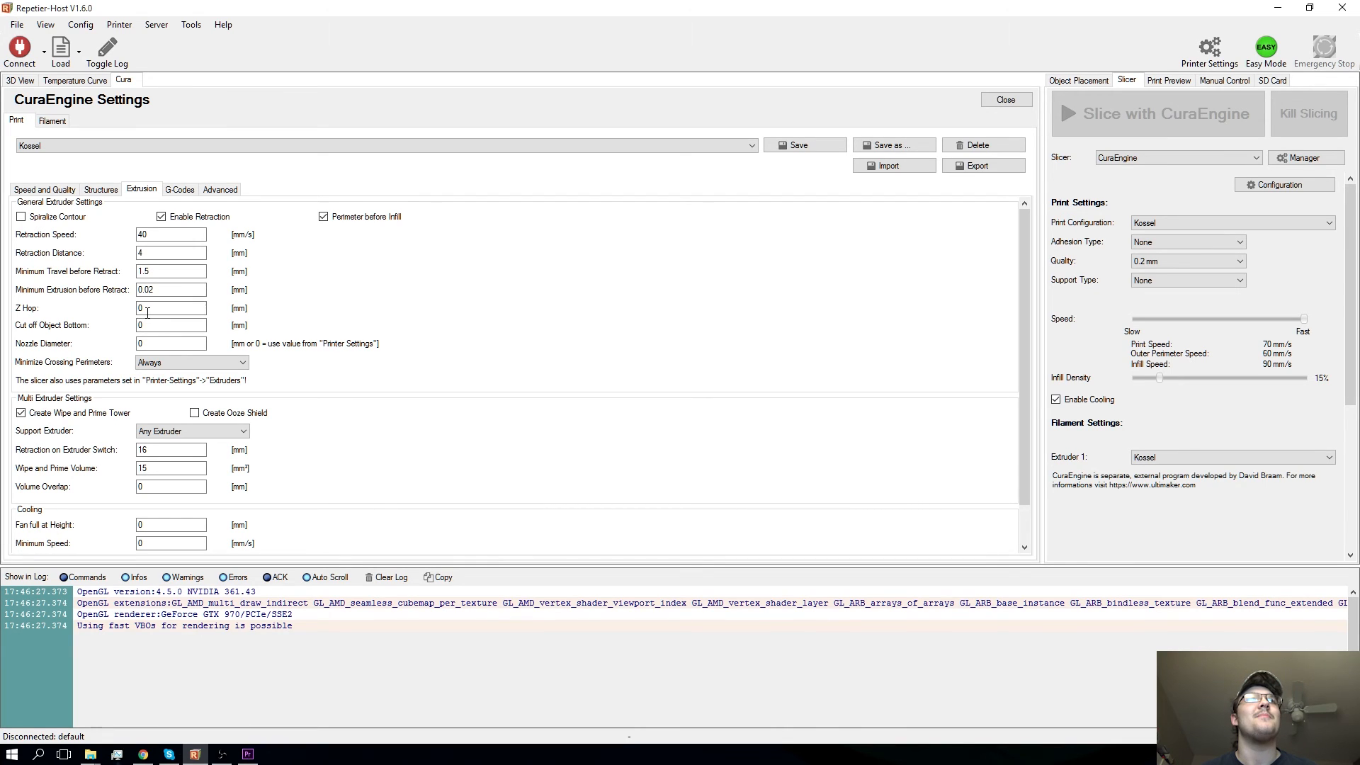
{"action": "left_click", "coordinate": [147, 310]}
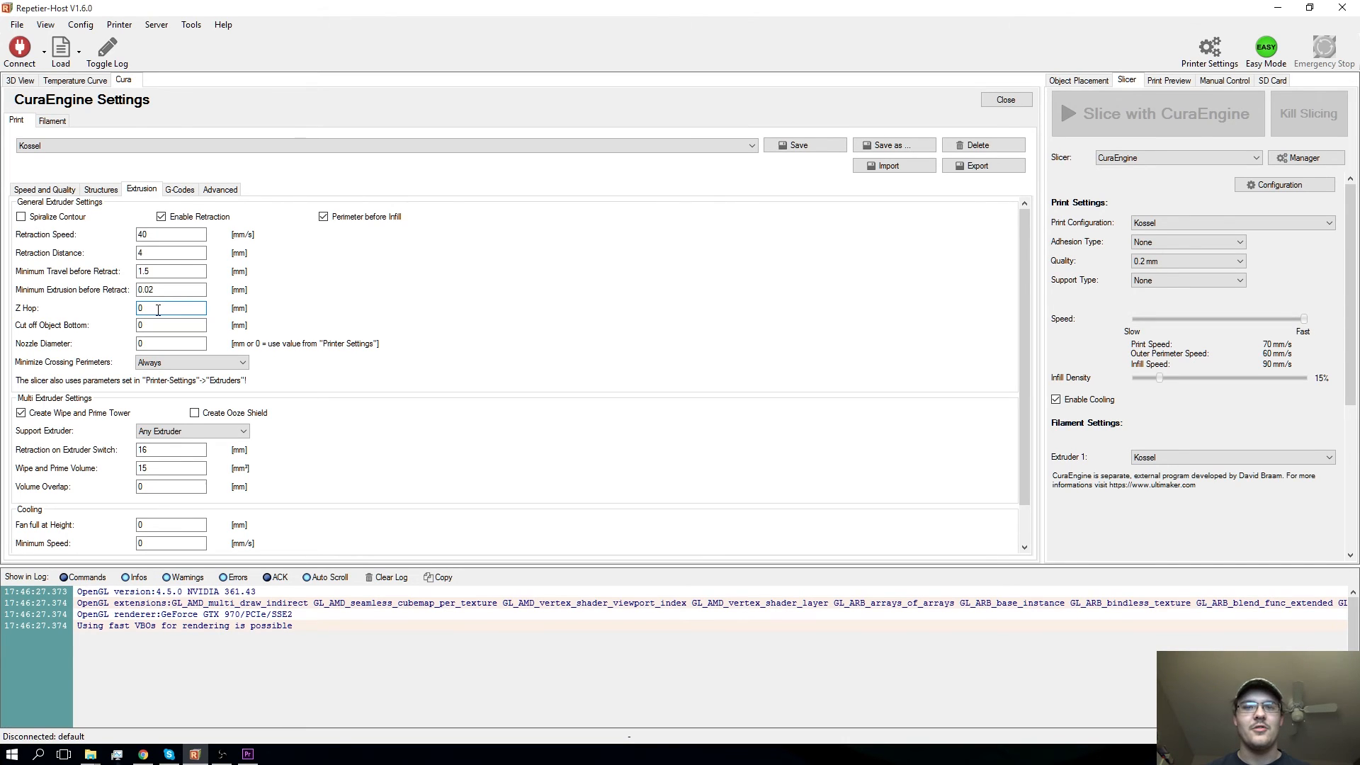
{"action": "mouse_move", "coordinate": [158, 309]}
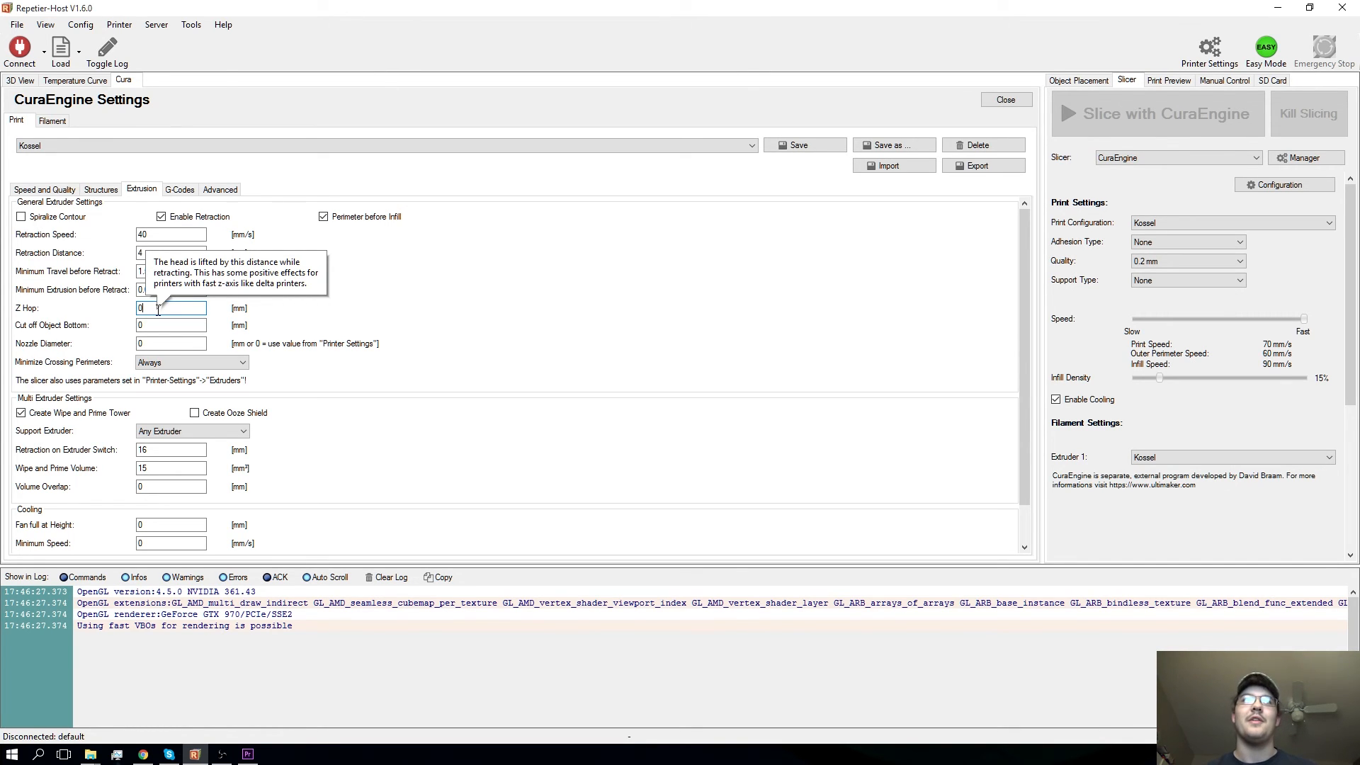
{"action": "left_click", "coordinate": [158, 324]}
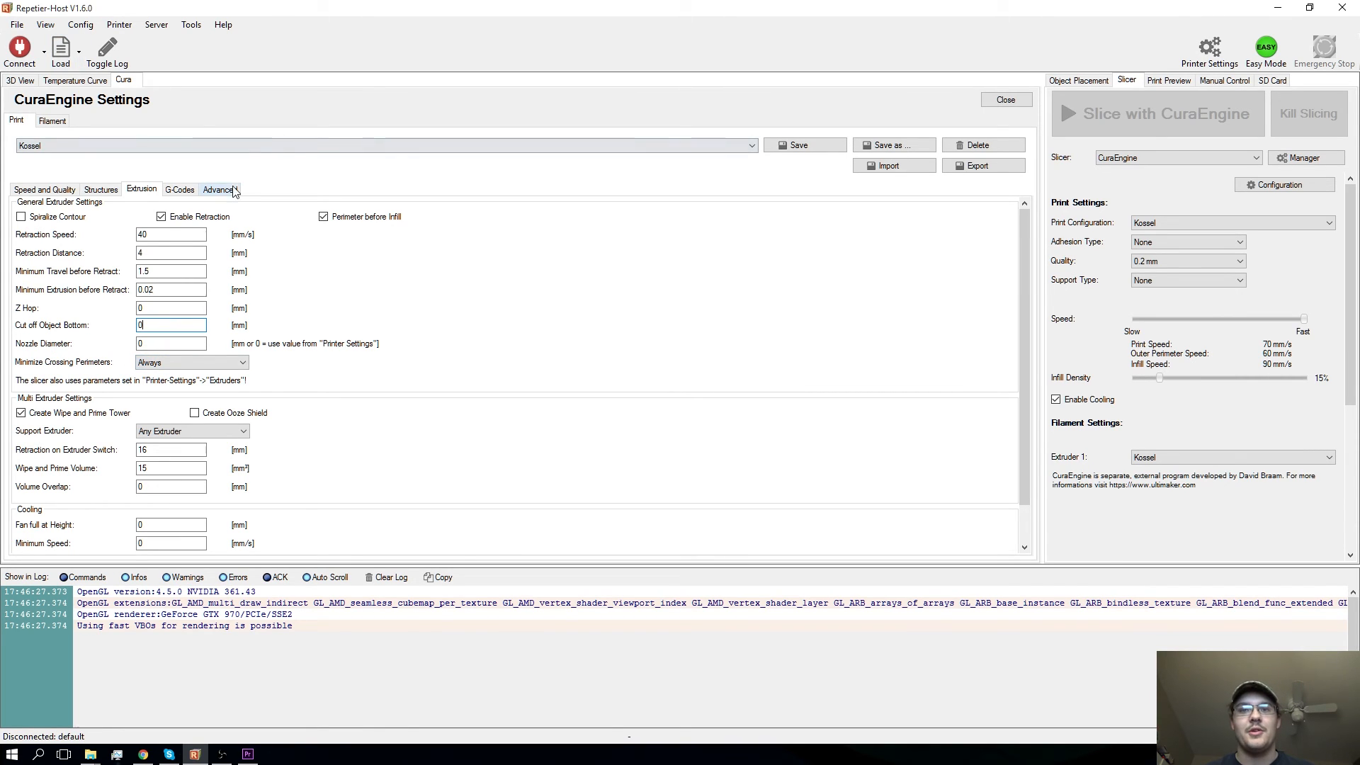
{"action": "scroll", "coordinate": [256, 403], "scroll_direction": "down", "scroll_amount": 1}
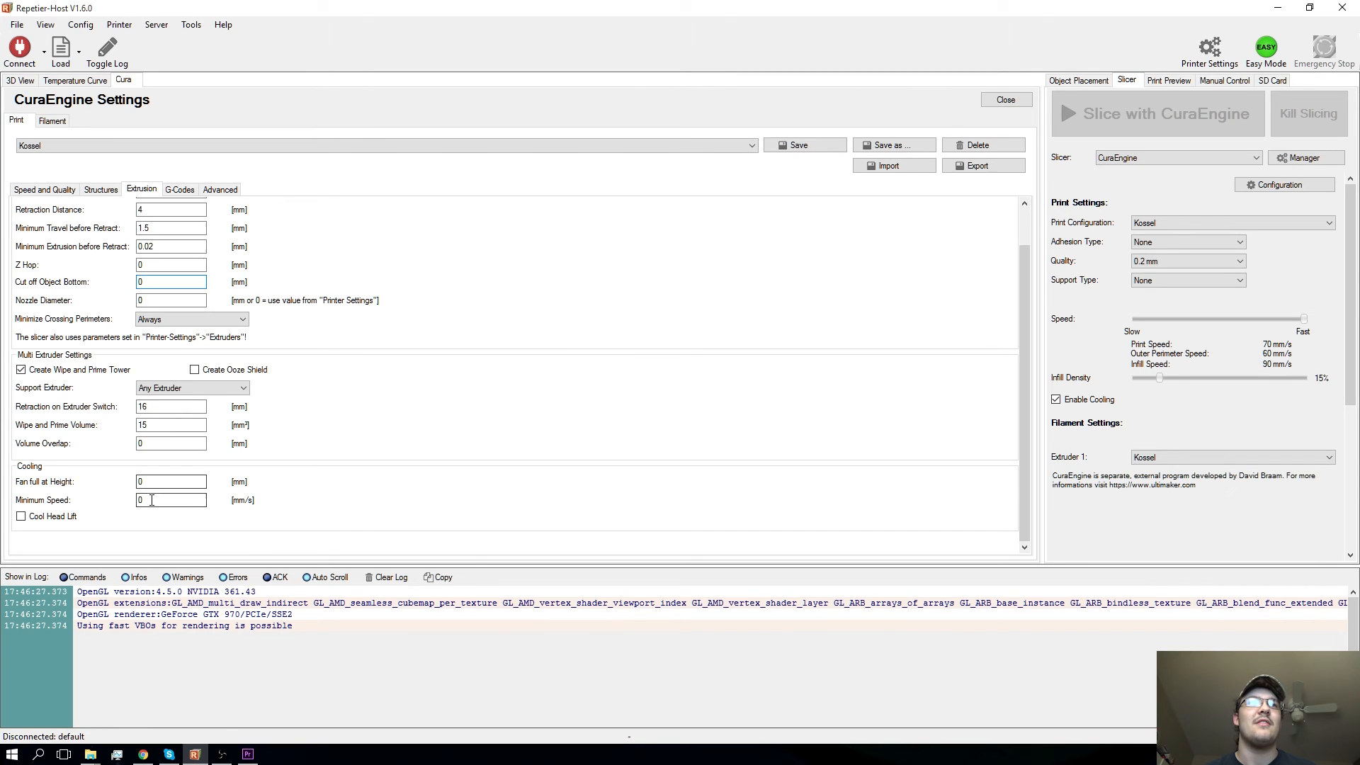
- Review the CuraEngine start G-code and the advanced mesh error options
{"action": "left_click", "coordinate": [182, 191]}
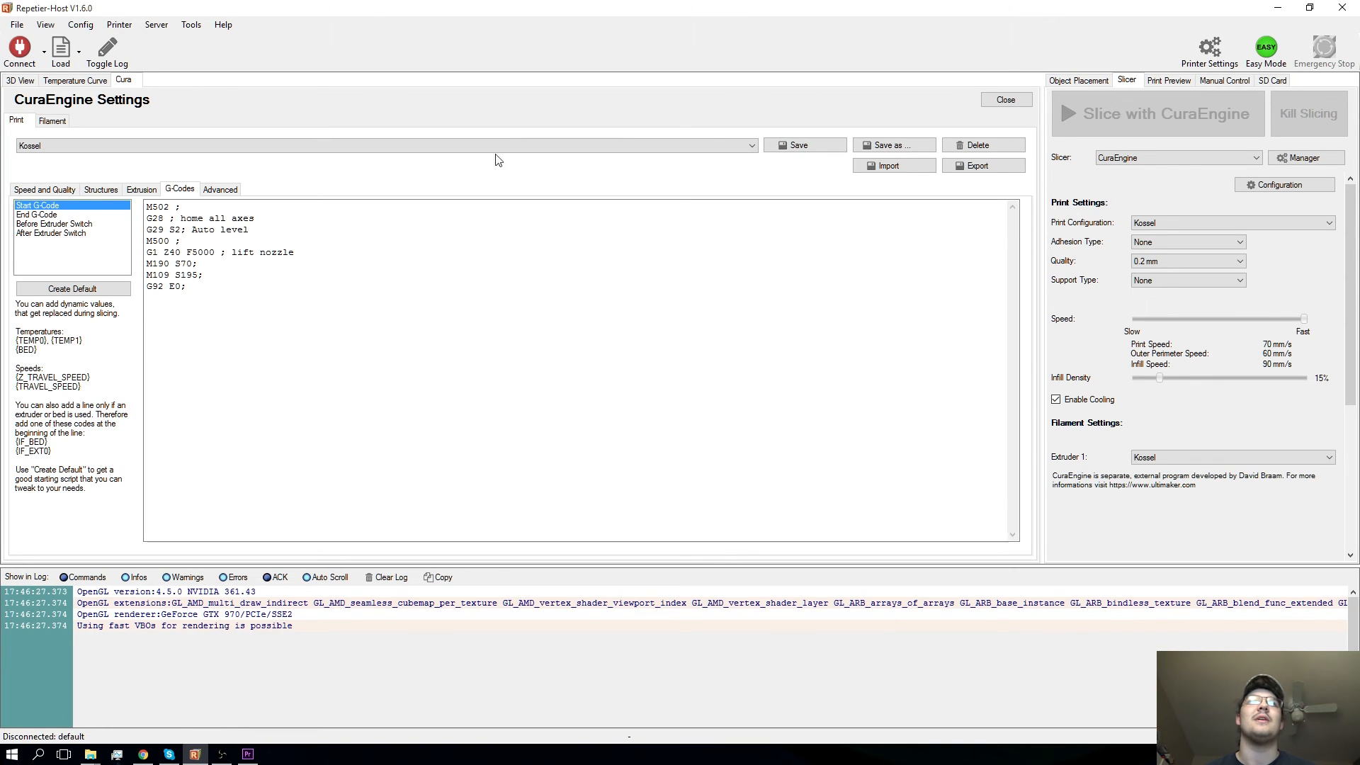
{"action": "left_click", "coordinate": [159, 203]}
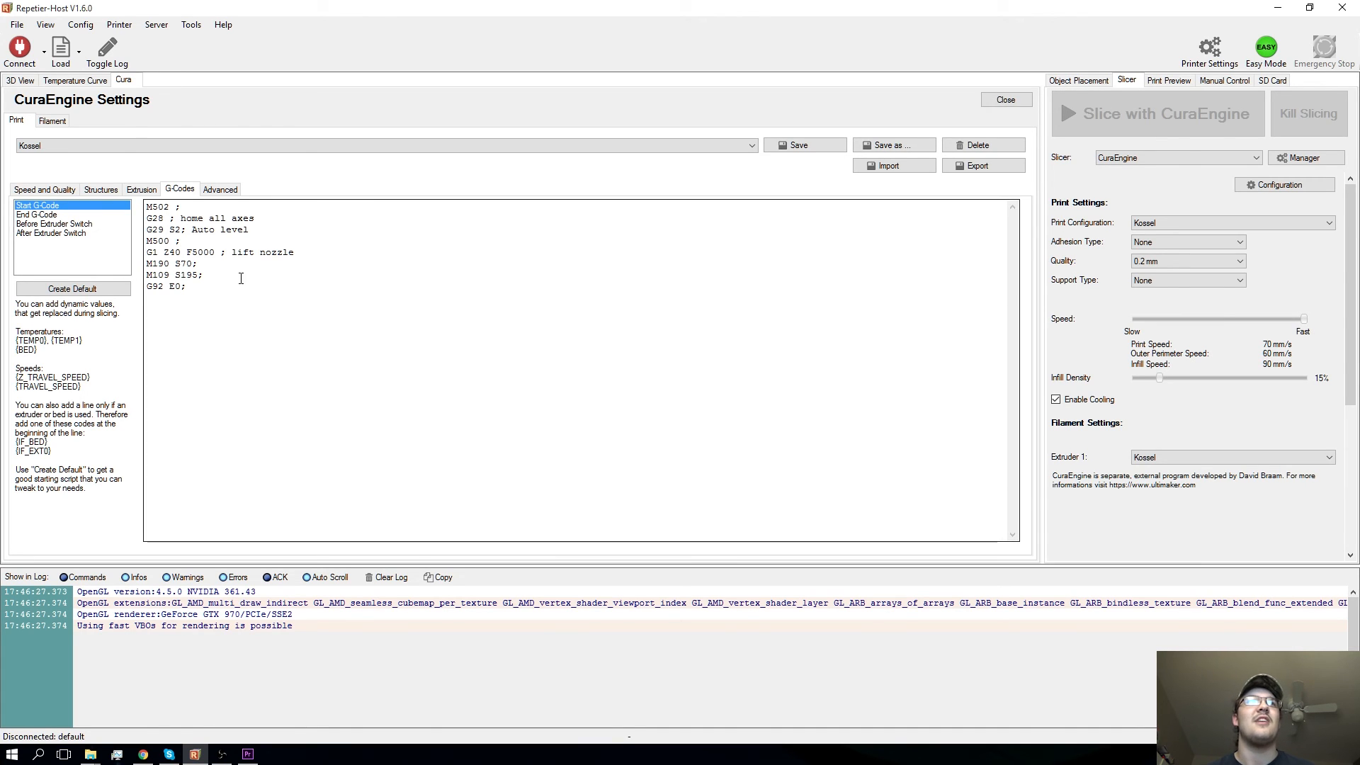
{"action": "left_click", "coordinate": [223, 190]}
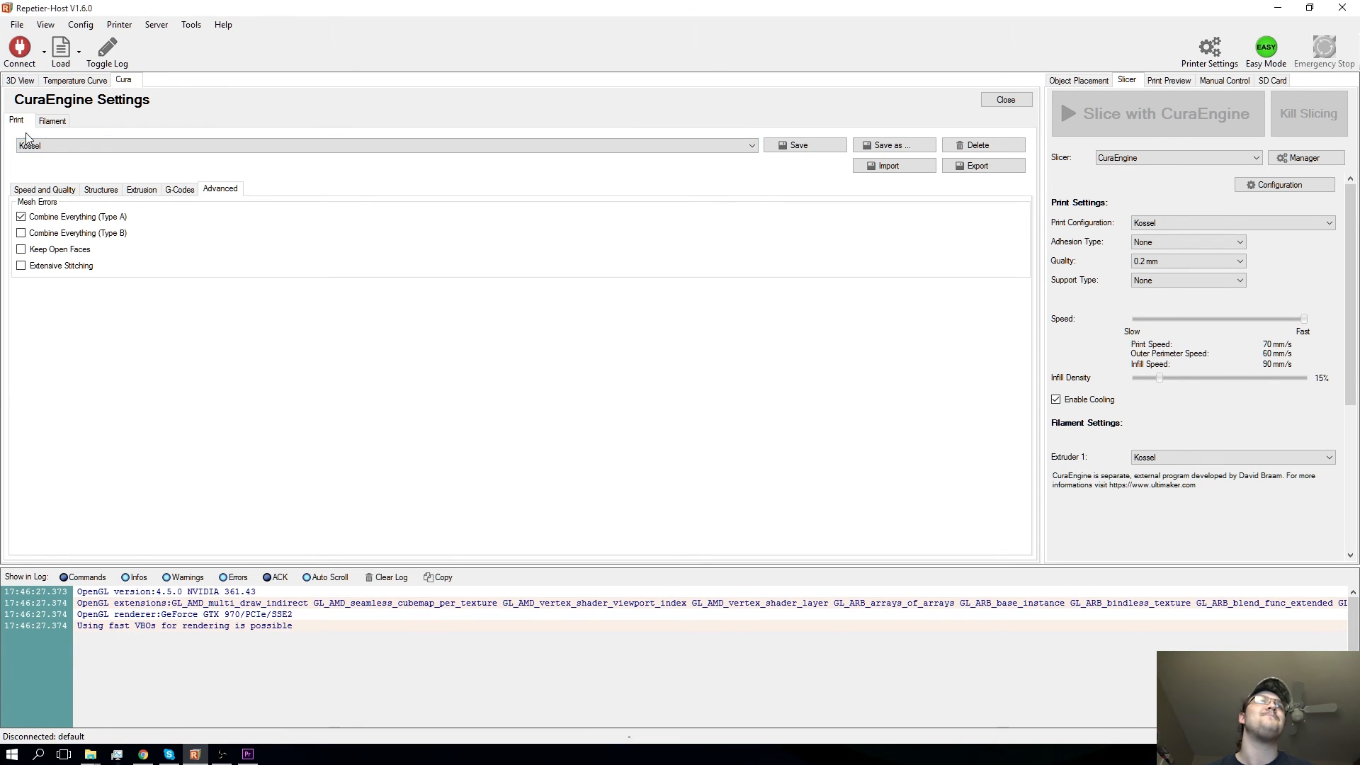
- Examine the CuraEngine filament diameter, flow, temperature and cooling settings, and select the Kossel filament profile
{"action": "left_click", "coordinate": [51, 125]}
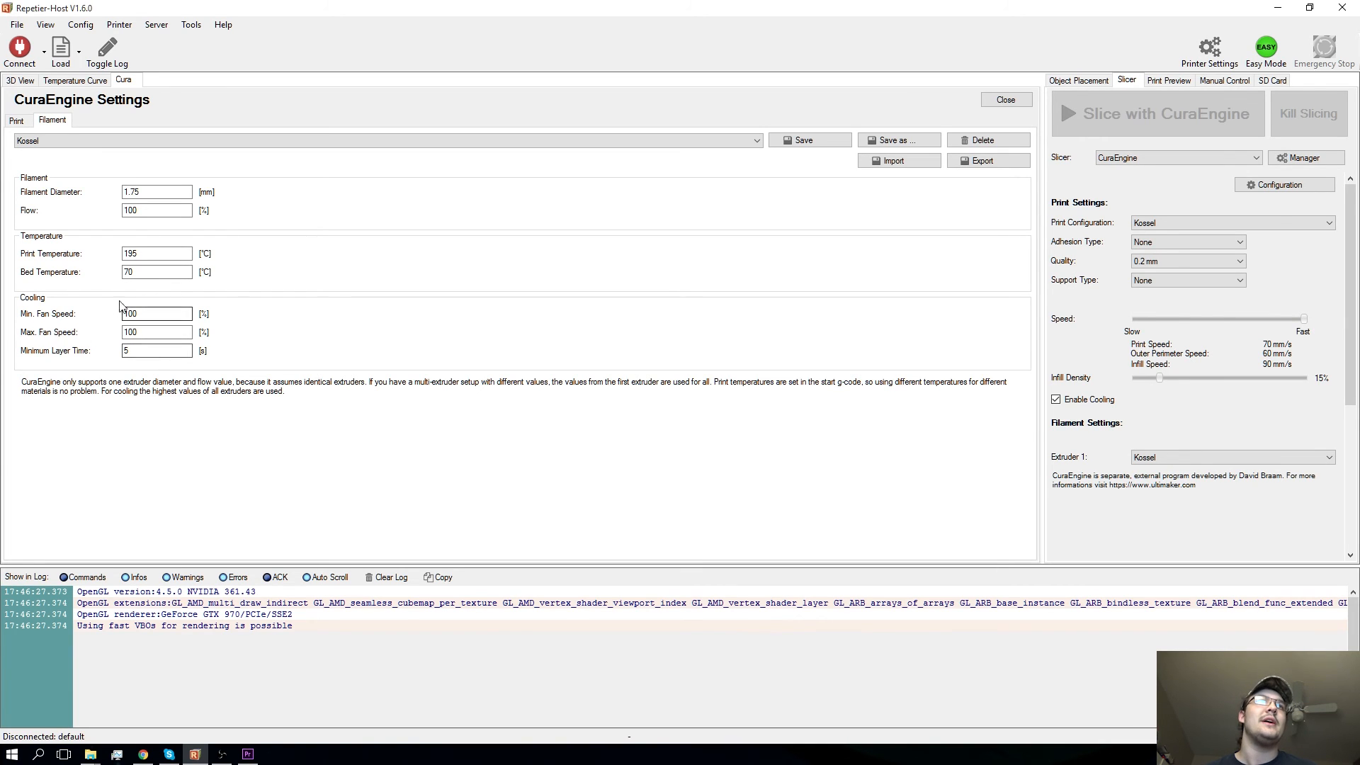
{"action": "left_click", "coordinate": [134, 317]}
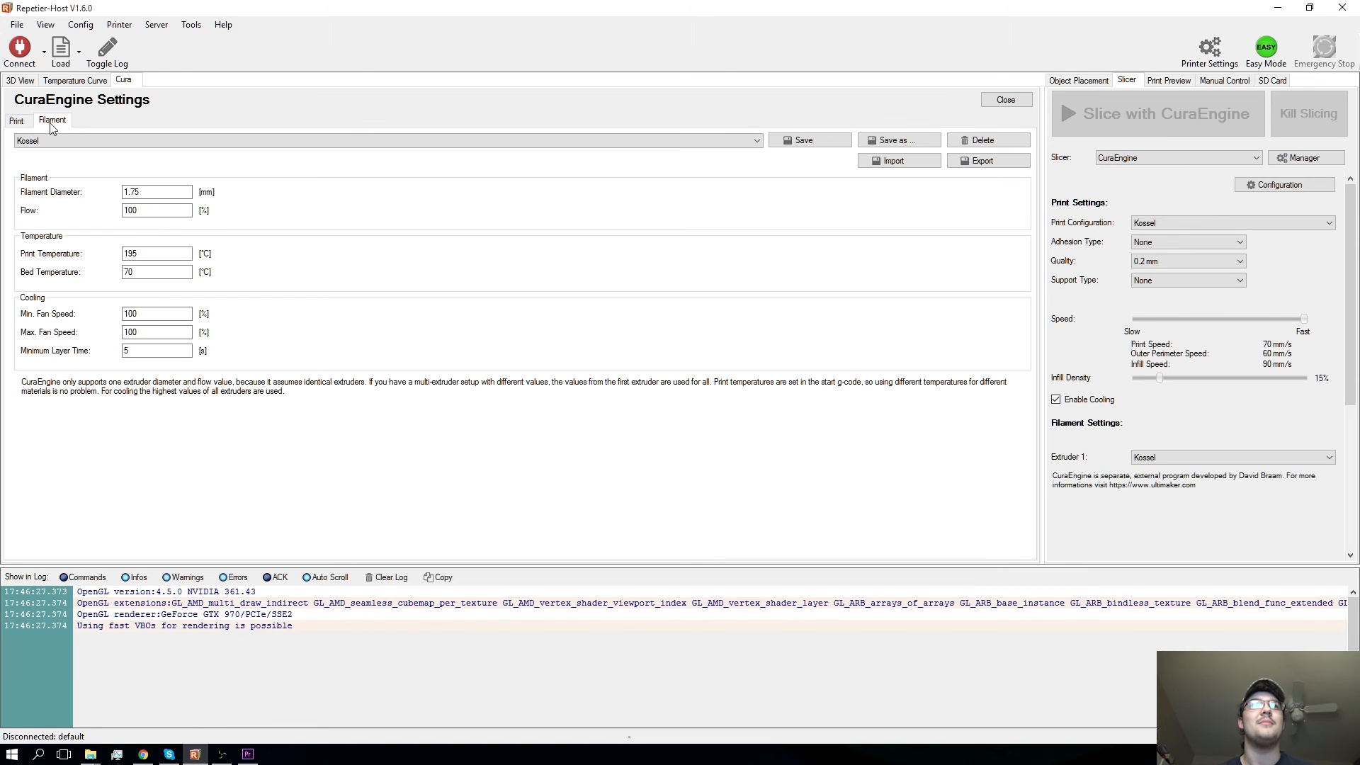
{"action": "left_click", "coordinate": [15, 121]}
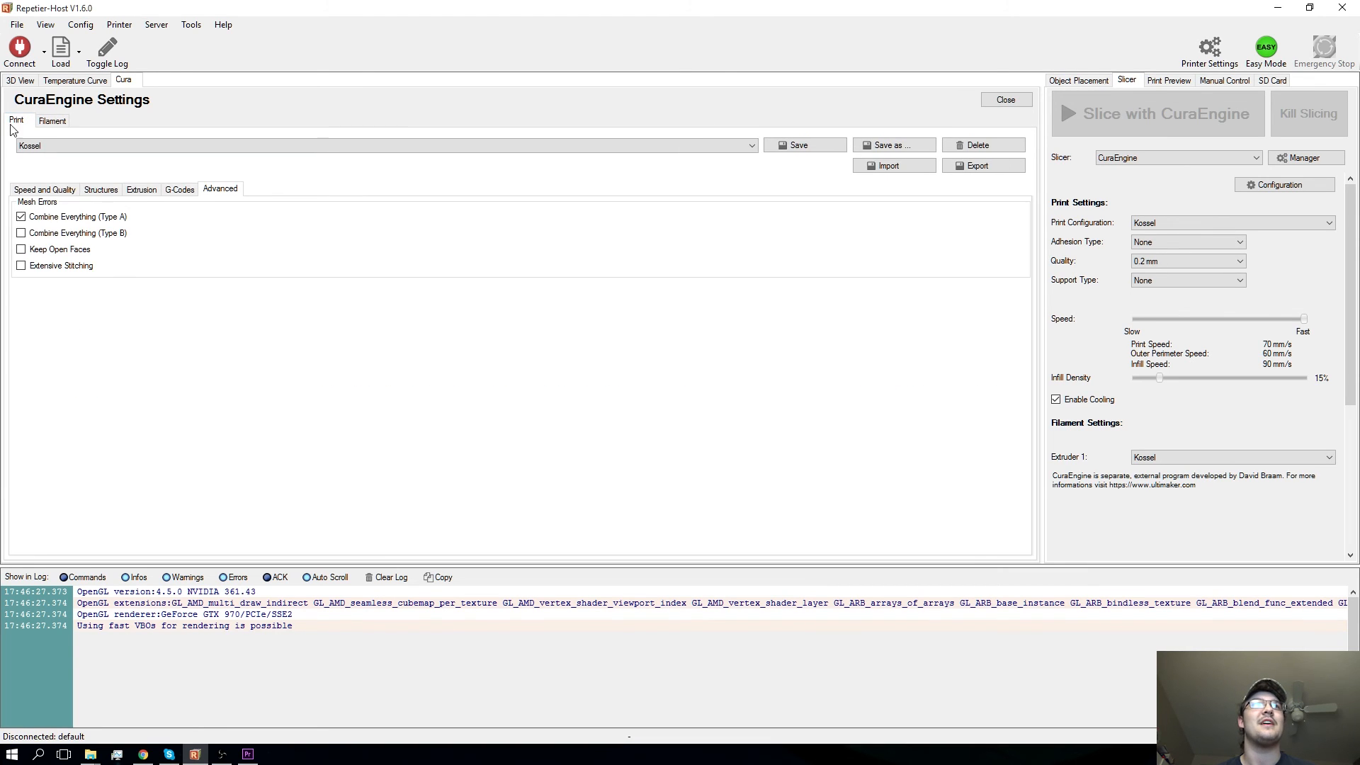
{"action": "left_click", "coordinate": [54, 124]}
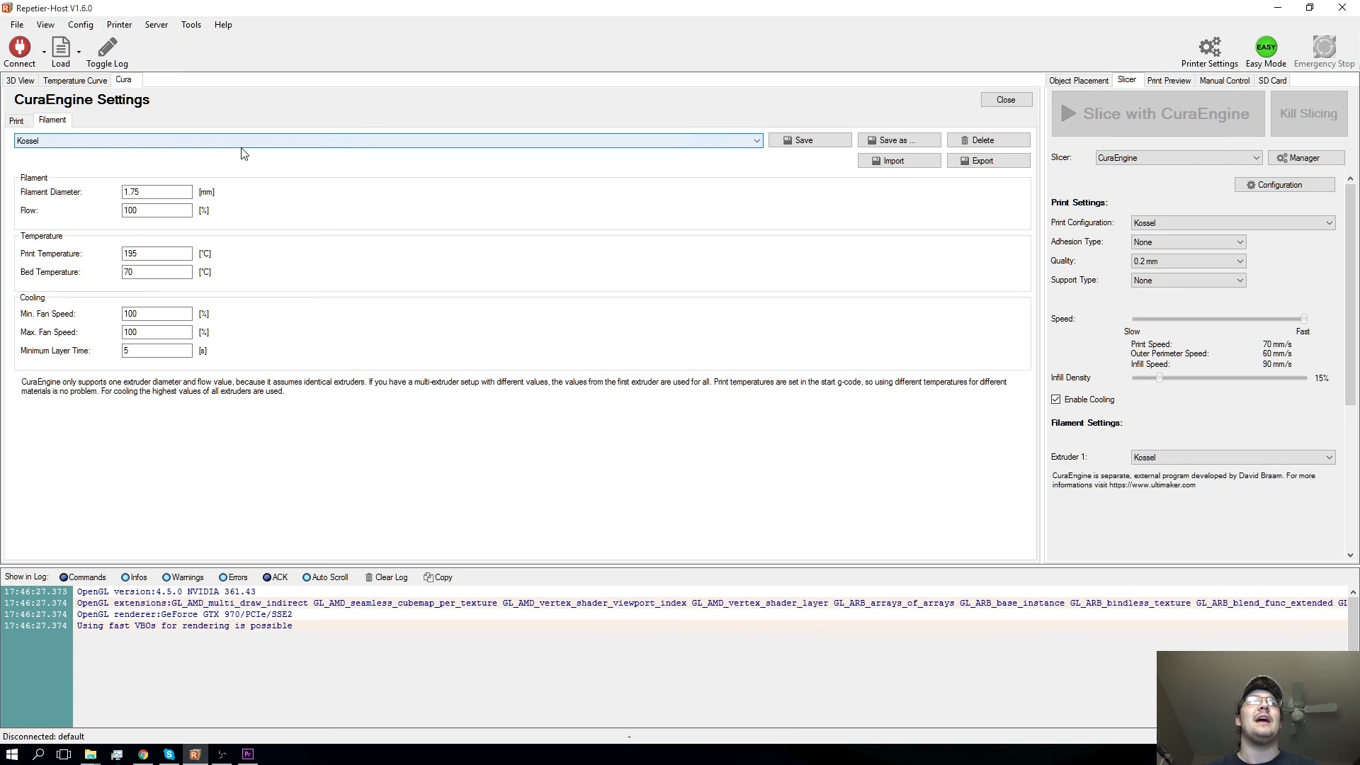
{"action": "left_click", "coordinate": [41, 141]}
{"action": "left_click", "coordinate": [39, 164]}
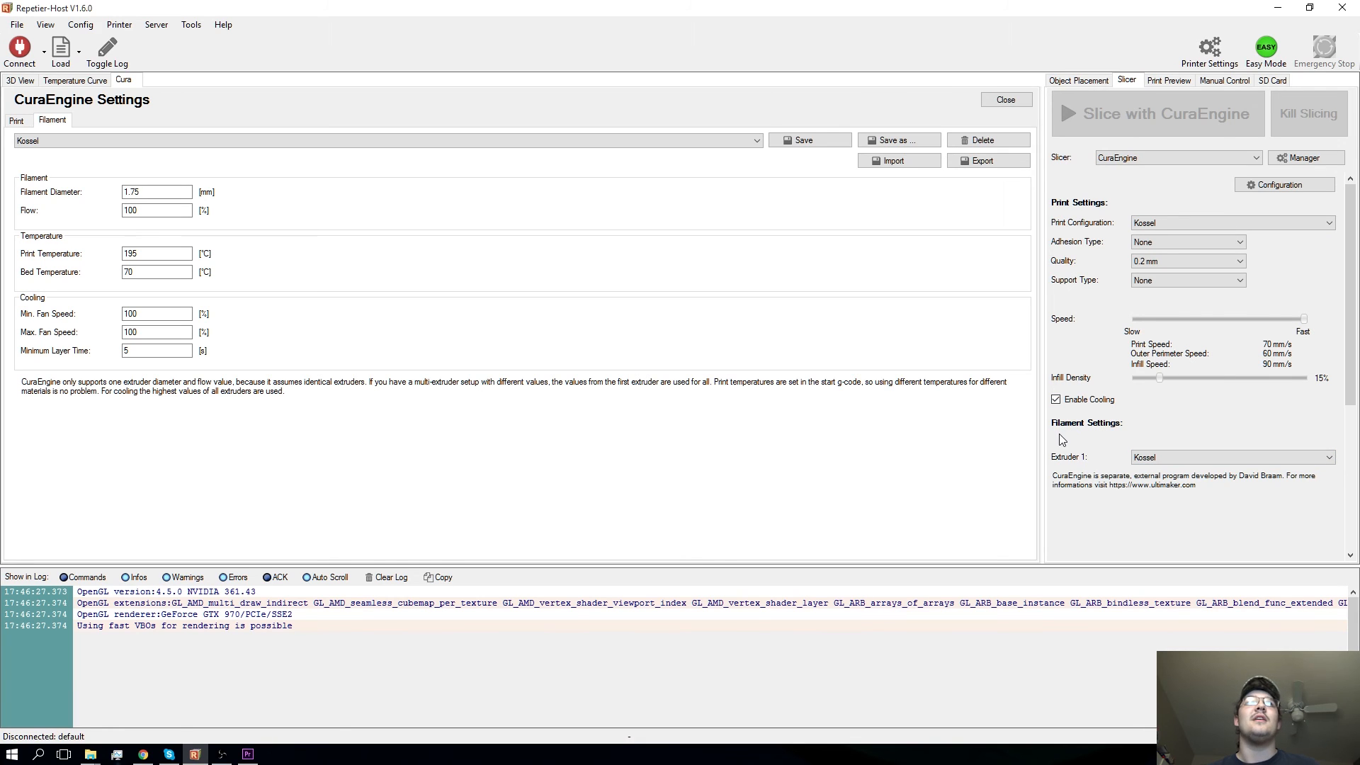
- Review the available filament profiles and Kossel print configurations for CuraEngine, and close its settings
{"action": "left_click", "coordinate": [1189, 469]}
{"action": "left_click", "coordinate": [1186, 506]}
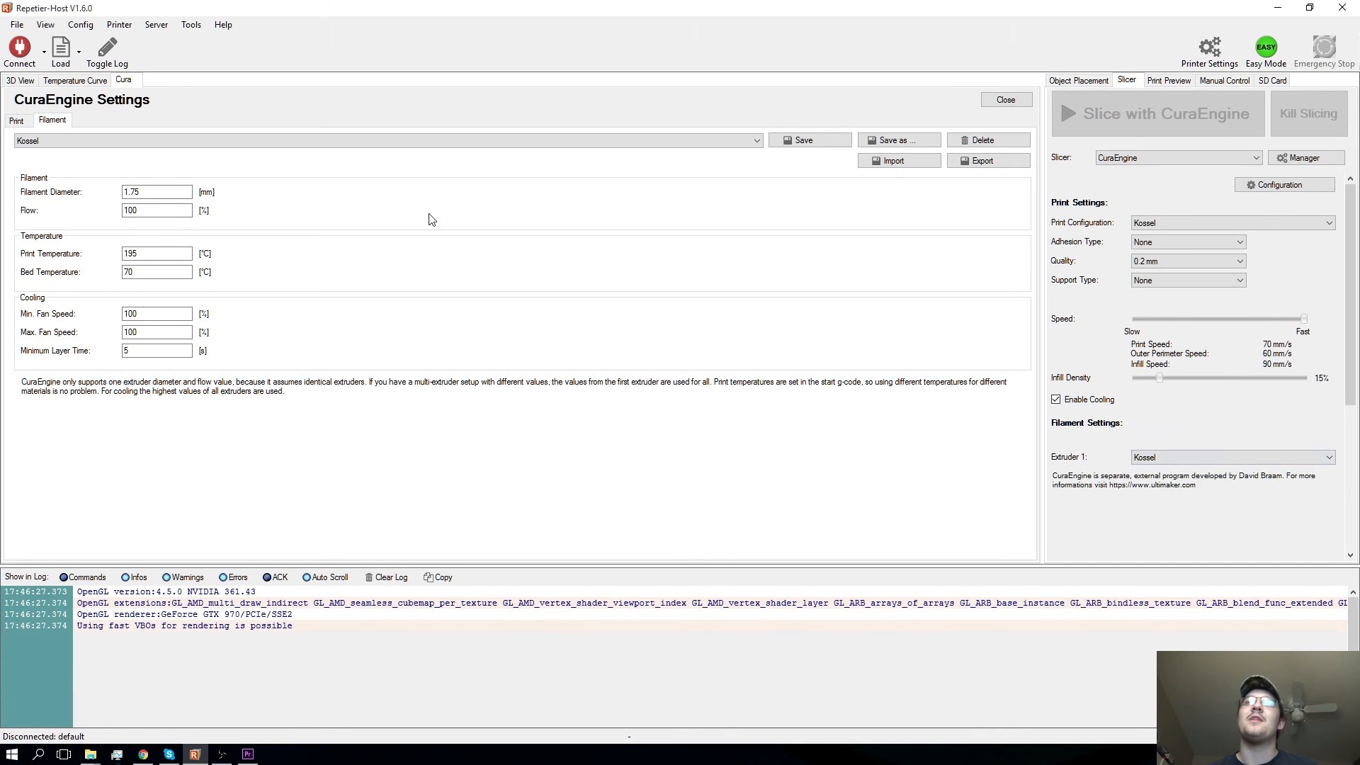
{"action": "left_click", "coordinate": [23, 120]}
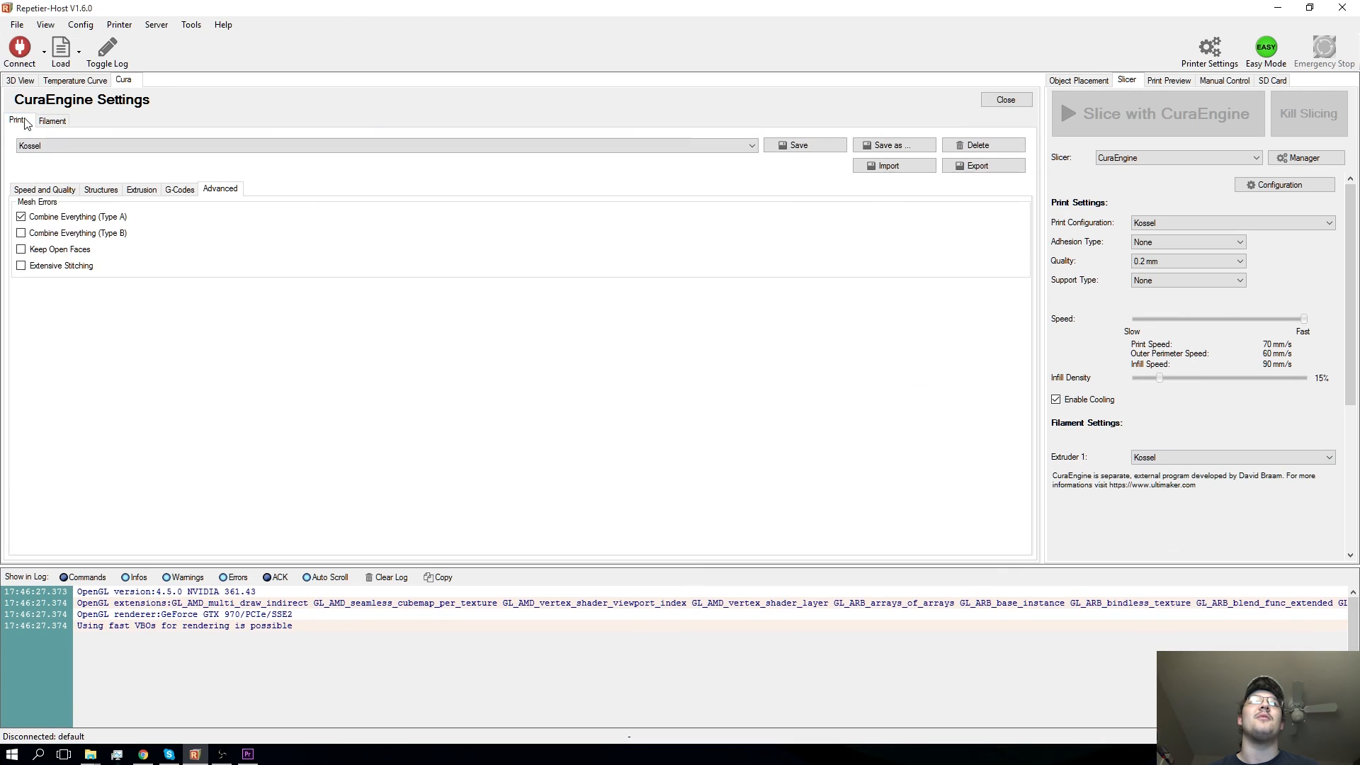
{"action": "left_click", "coordinate": [45, 190]}
{"action": "left_click", "coordinate": [692, 145]}
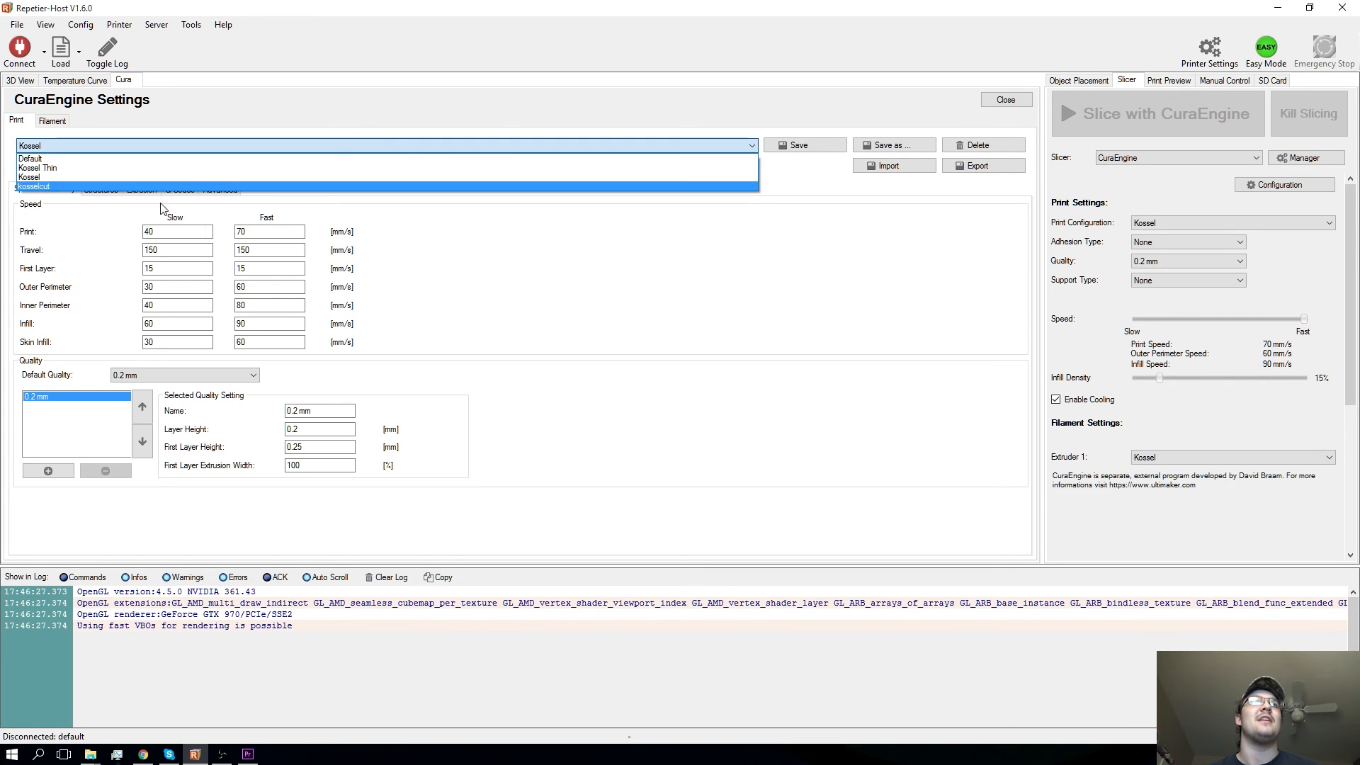
{"action": "left_click", "coordinate": [211, 119]}
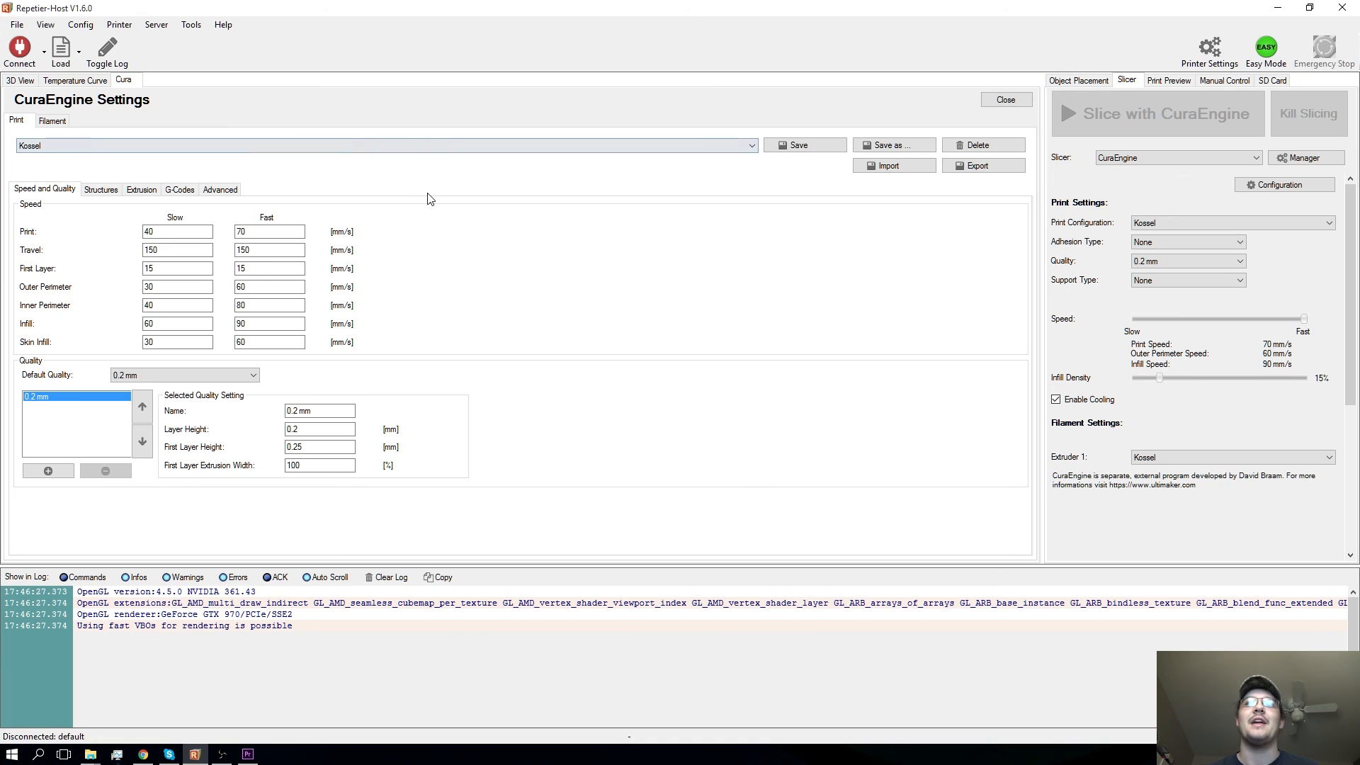
{"action": "left_click", "coordinate": [1219, 224]}
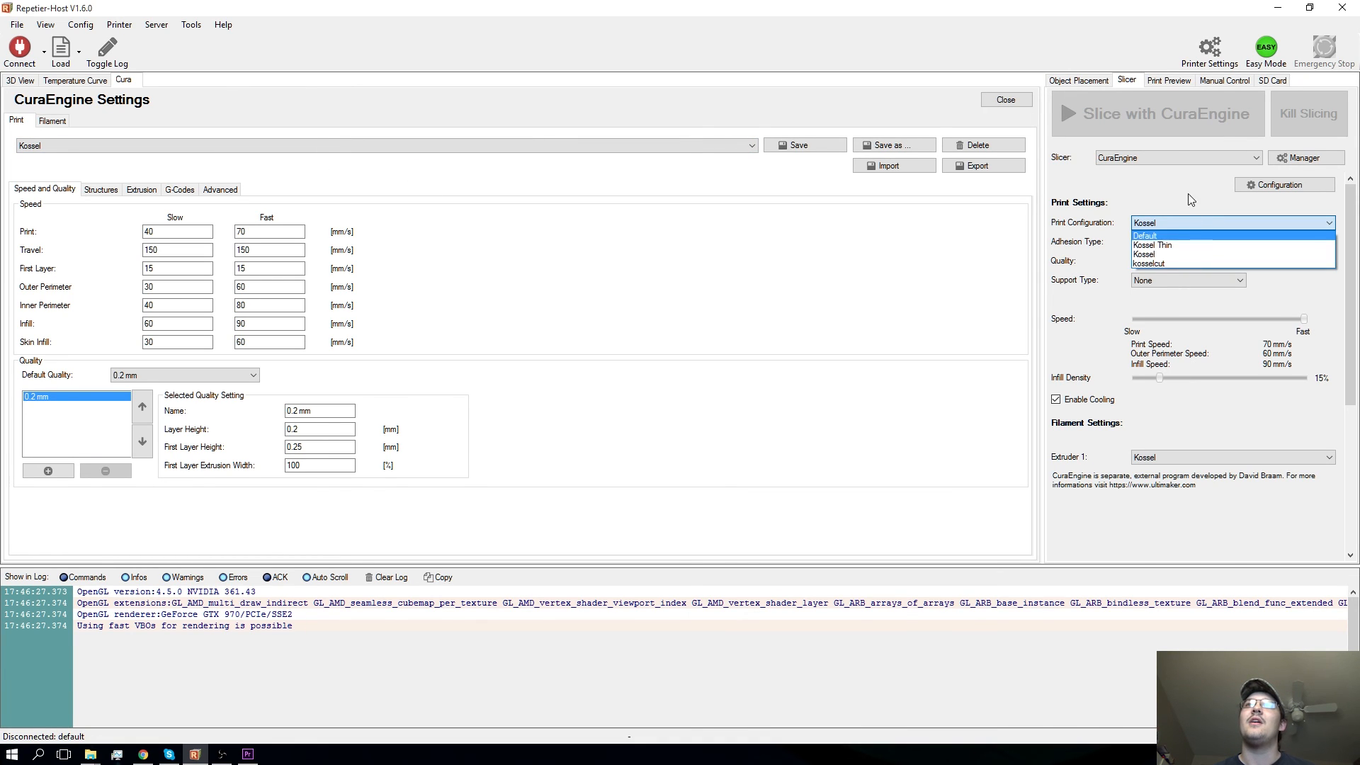
{"action": "left_click", "coordinate": [1191, 202]}
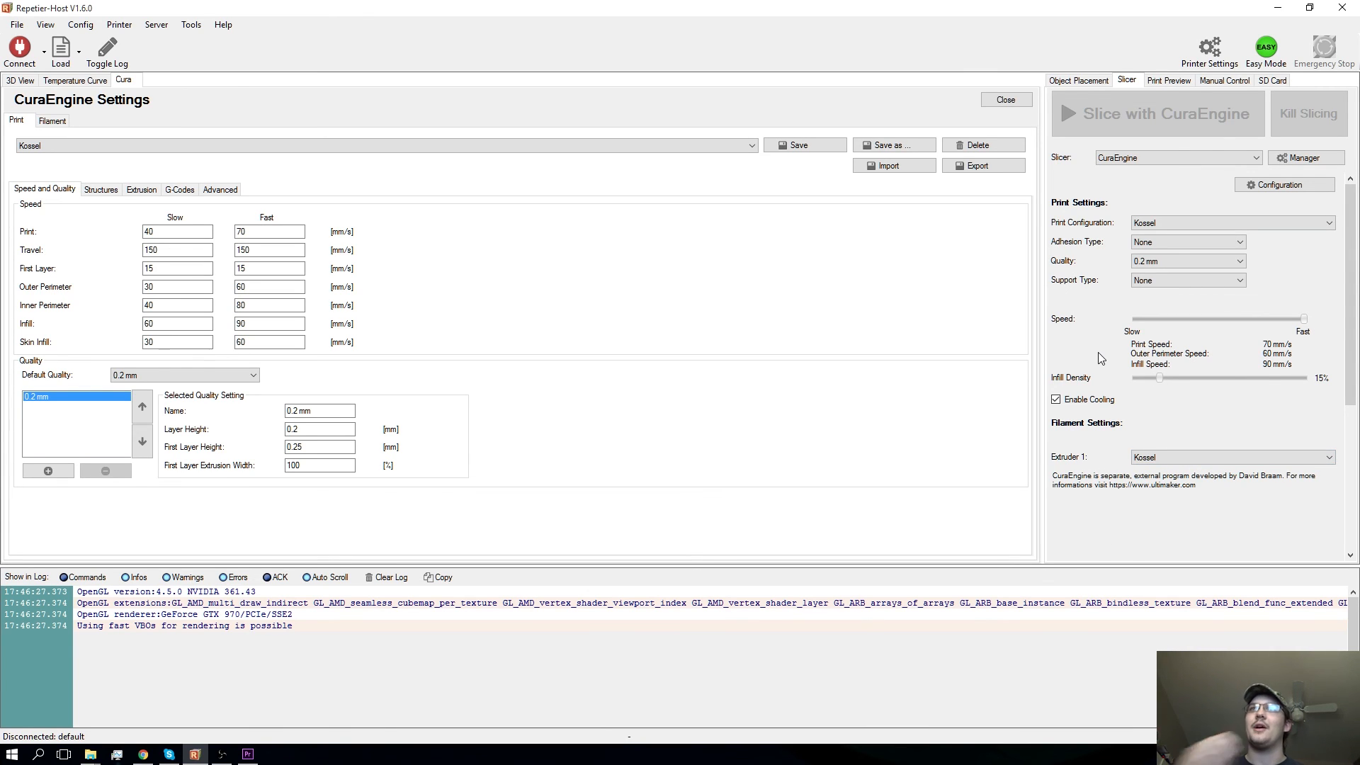
{"action": "left_click", "coordinate": [1003, 100]}
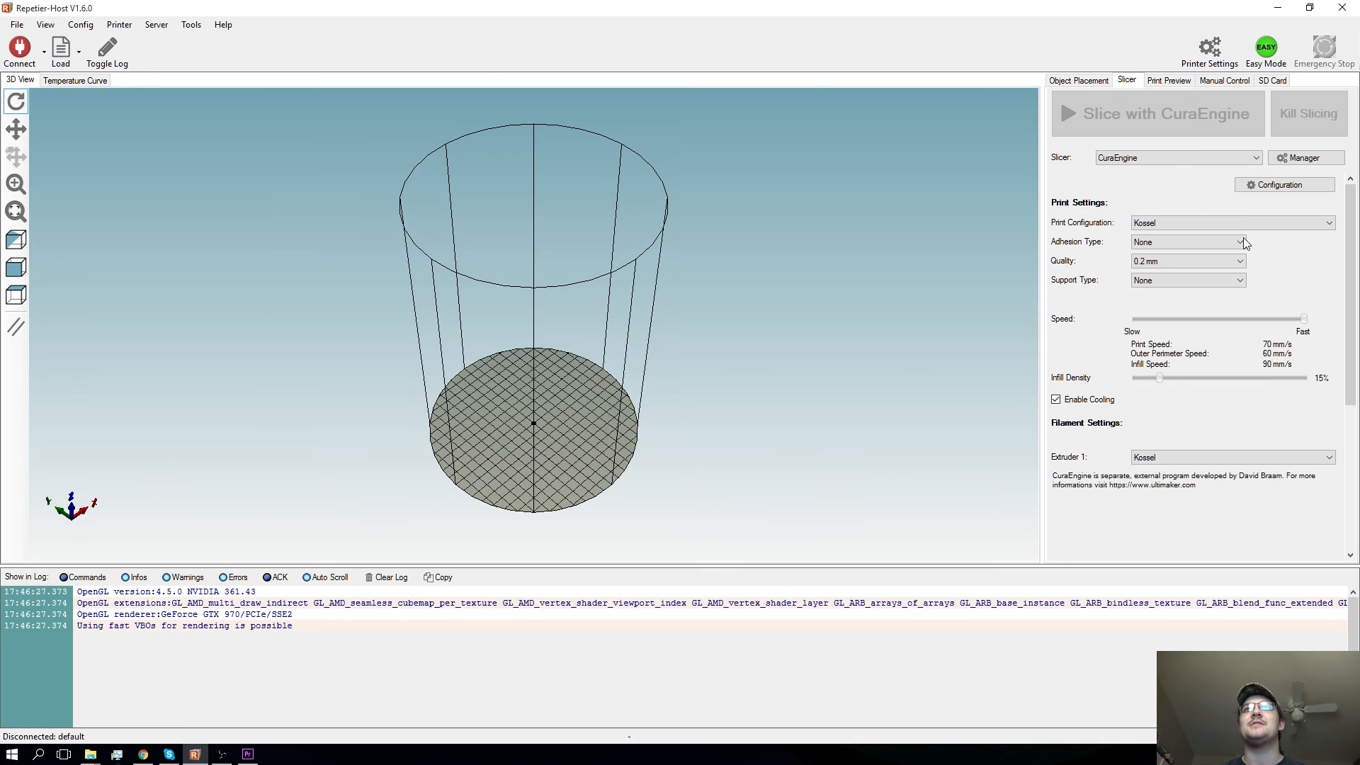
- View the available adhesion types and quality presets in the slicer's print settings
{"action": "left_click", "coordinate": [1165, 244]}
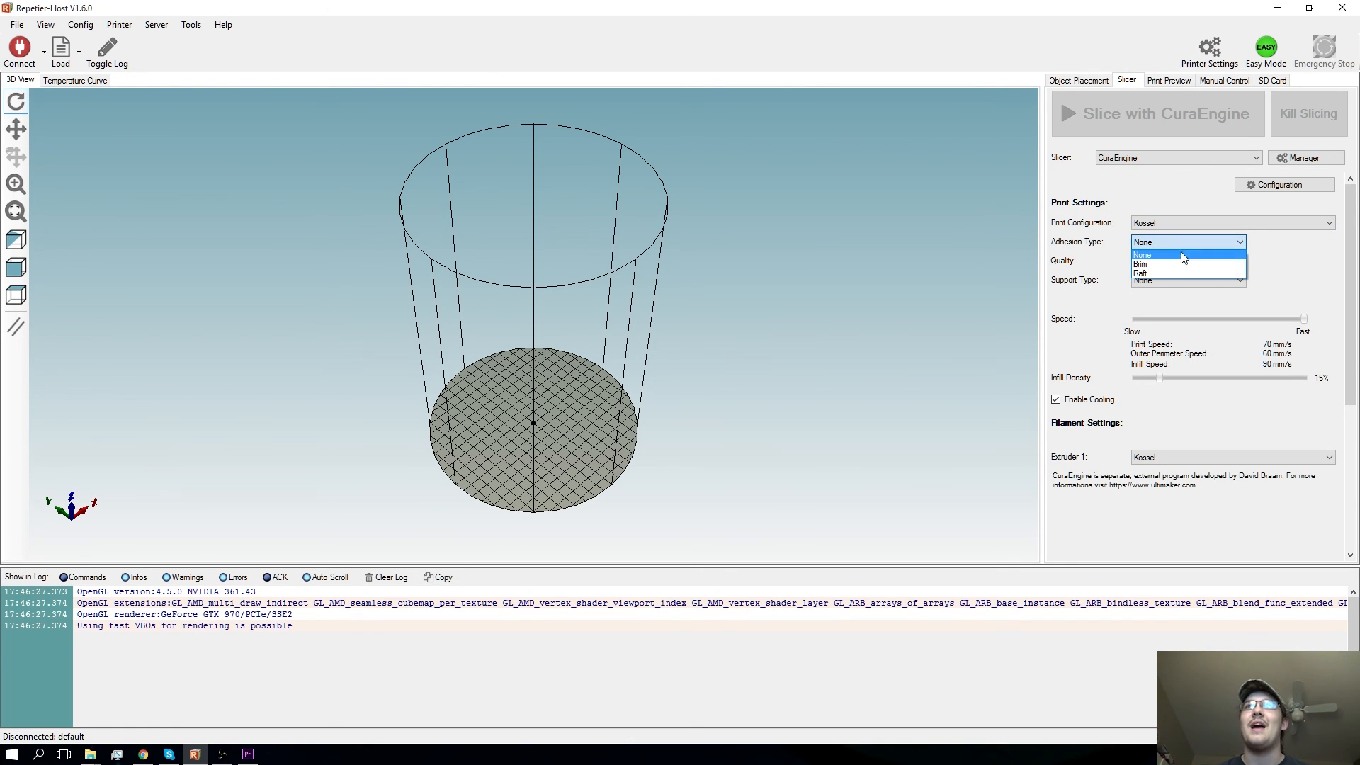
{"action": "left_click", "coordinate": [1315, 295]}
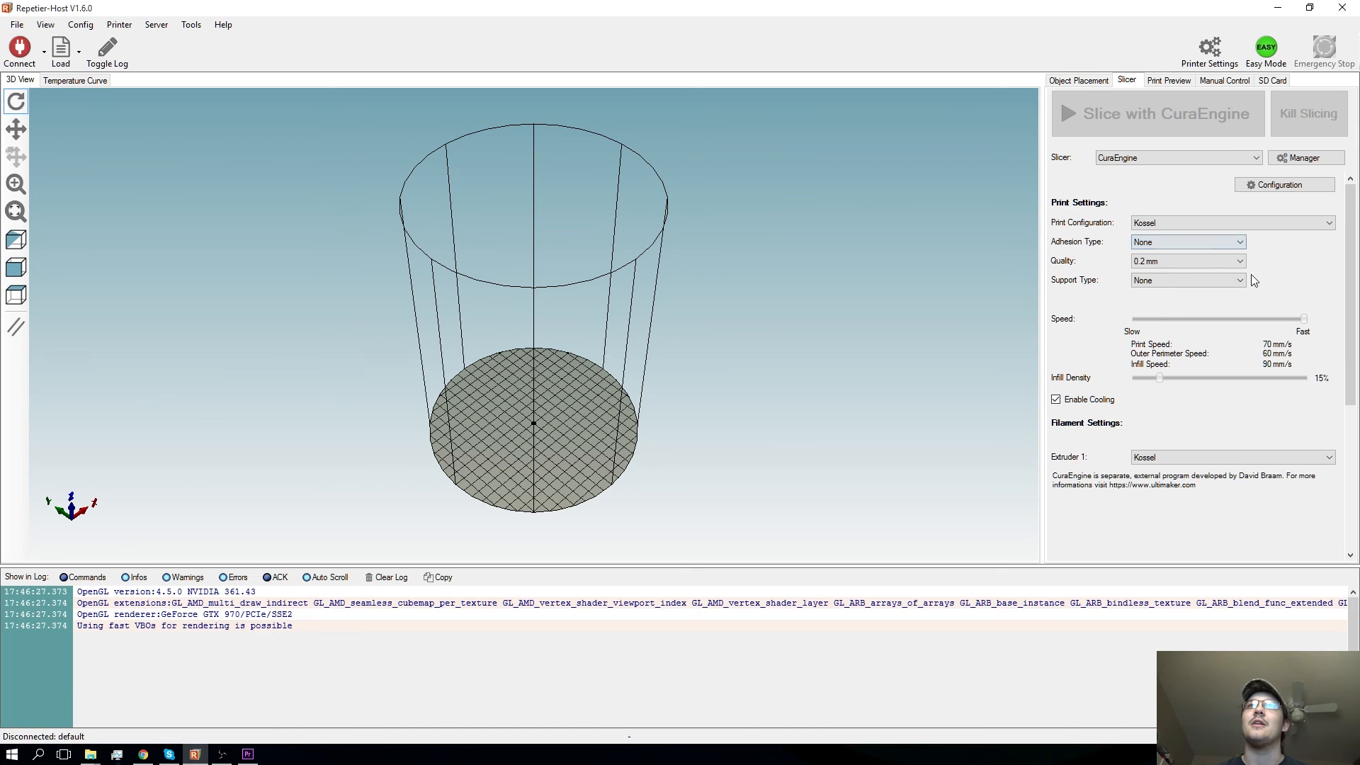
{"action": "left_click", "coordinate": [1168, 265]}
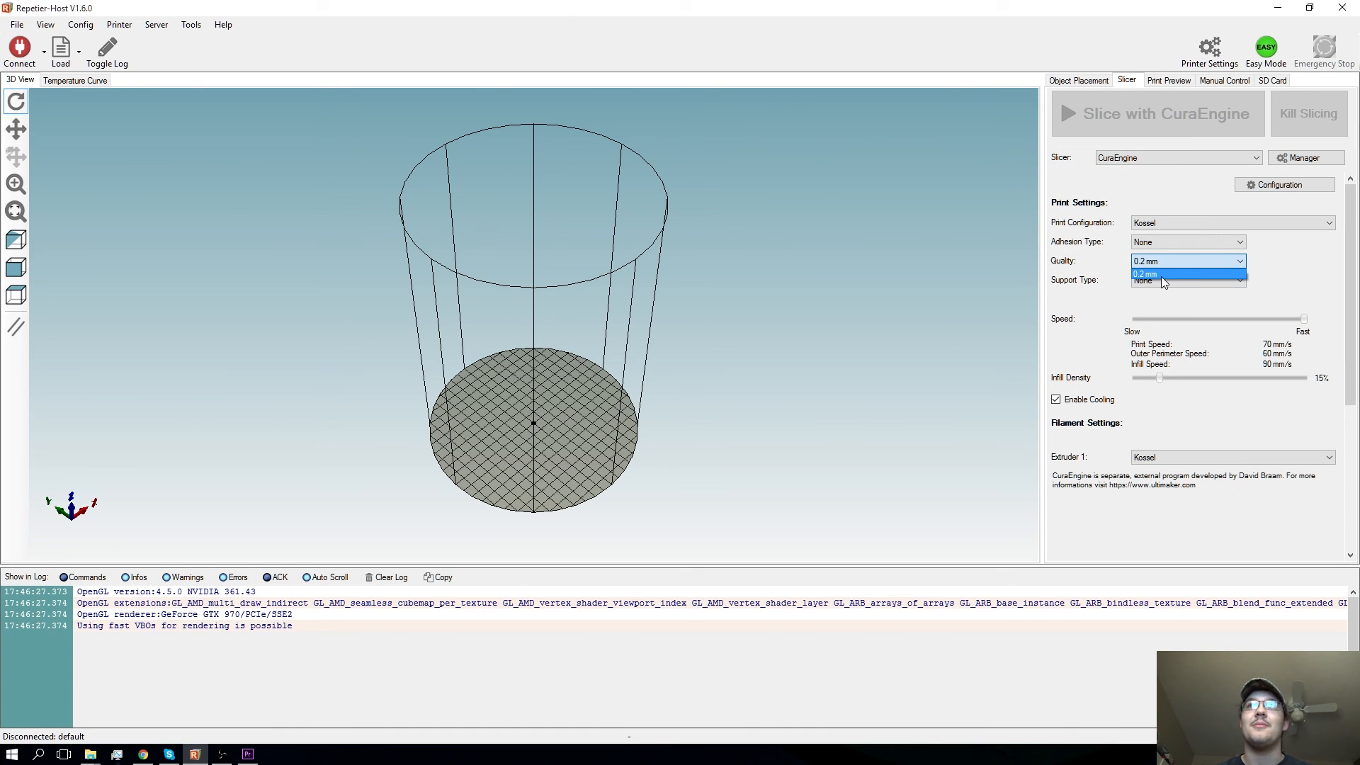
- Reopen the CuraEngine configuration, add a second quality preset to the Kossel profile and remove it again
{"action": "left_click", "coordinate": [1280, 187]}
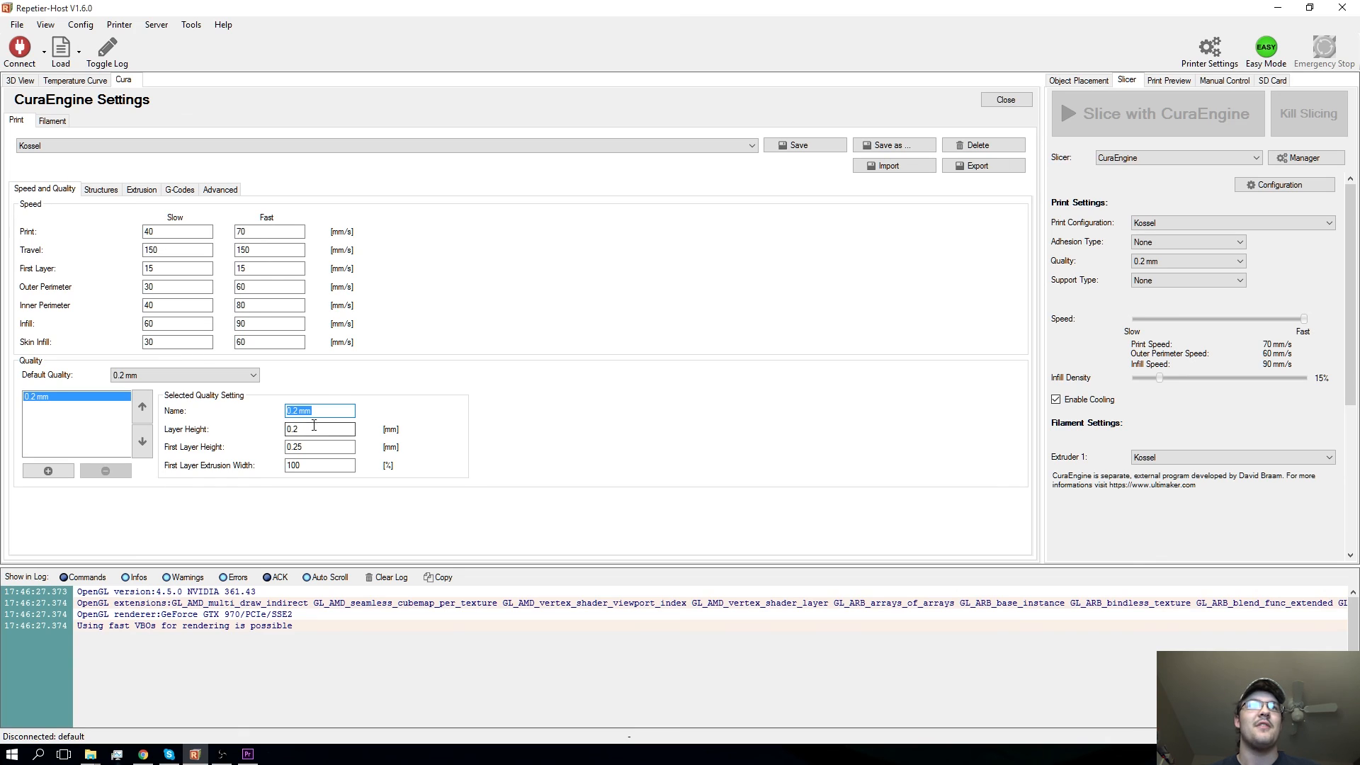
{"action": "left_click", "coordinate": [48, 470]}
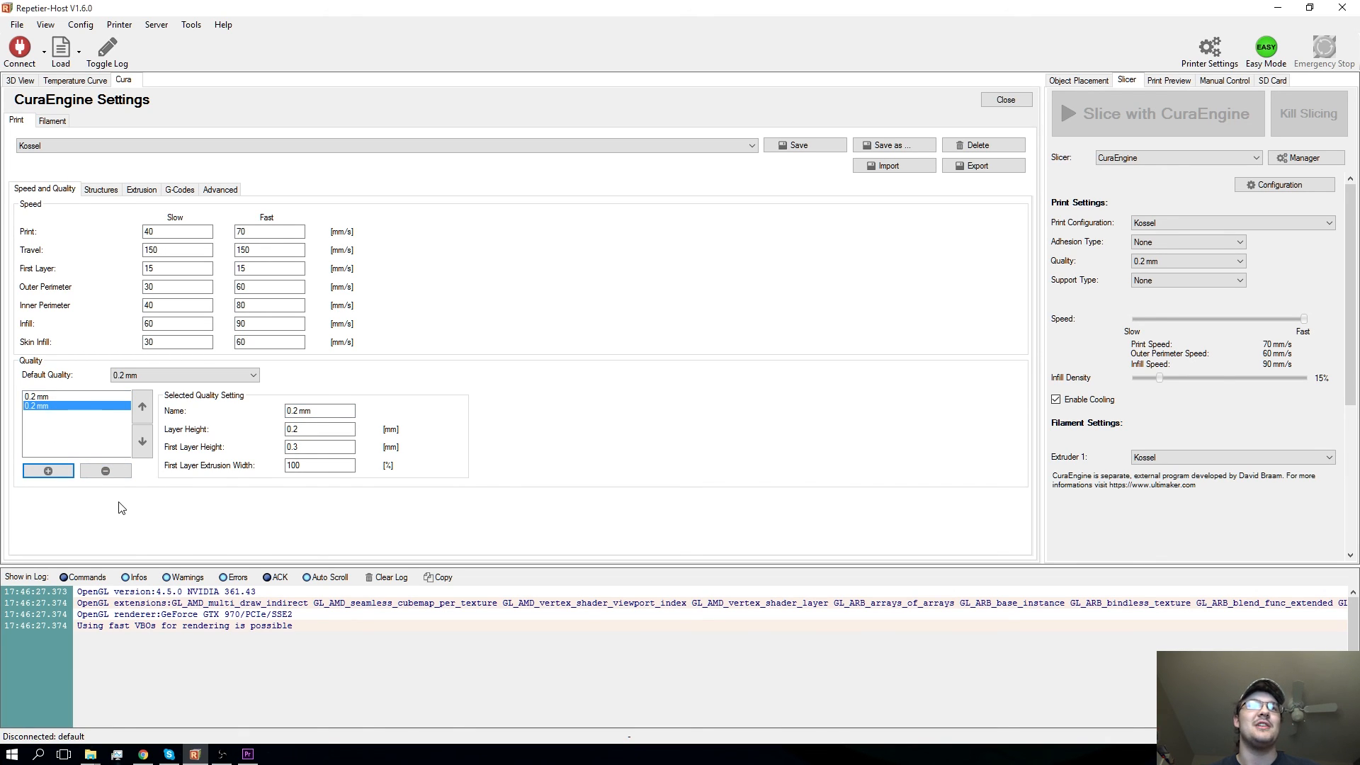
{"action": "left_click", "coordinate": [105, 470]}
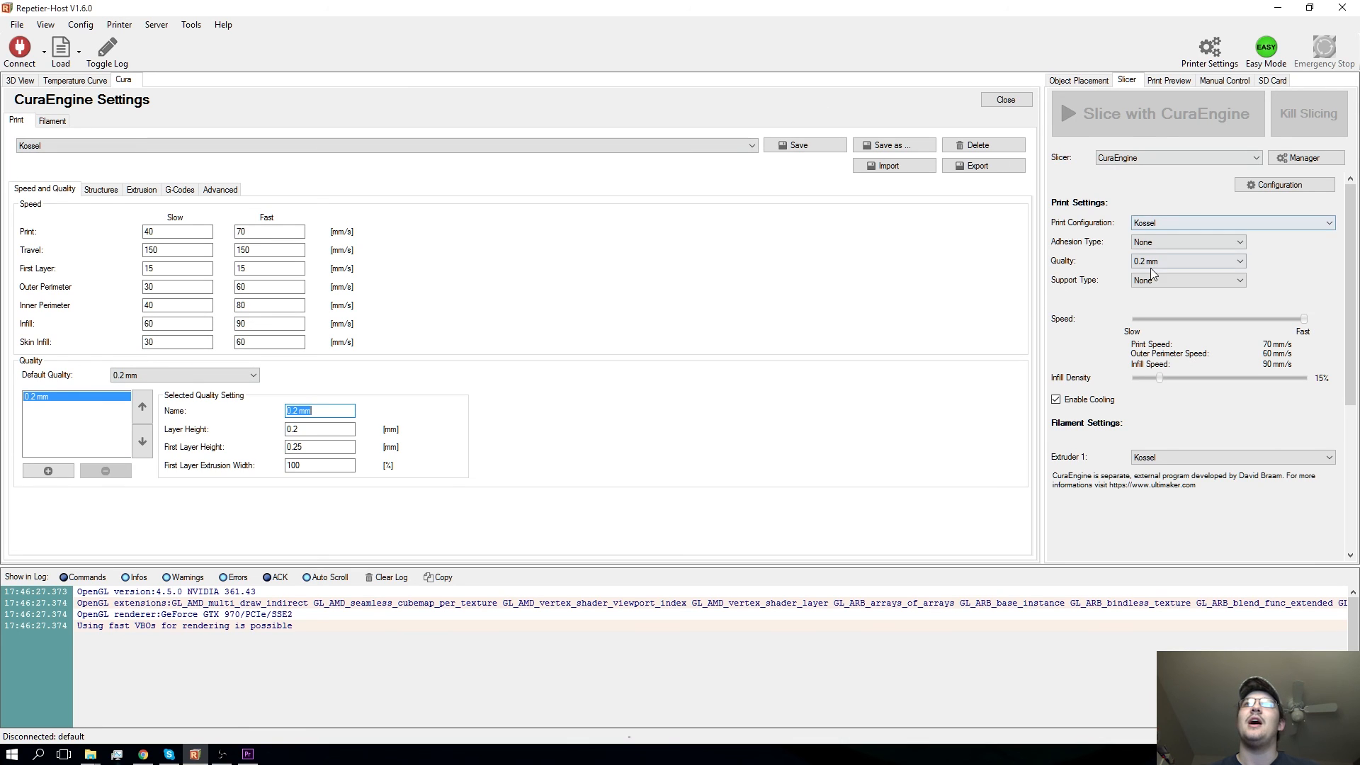
- Choose the 0.2 mm quality preset and view the available support types
{"action": "left_click", "coordinate": [1188, 262]}
{"action": "left_click", "coordinate": [1188, 274]}
{"action": "left_click", "coordinate": [1194, 281]}
{"action": "left_click", "coordinate": [1262, 284]}
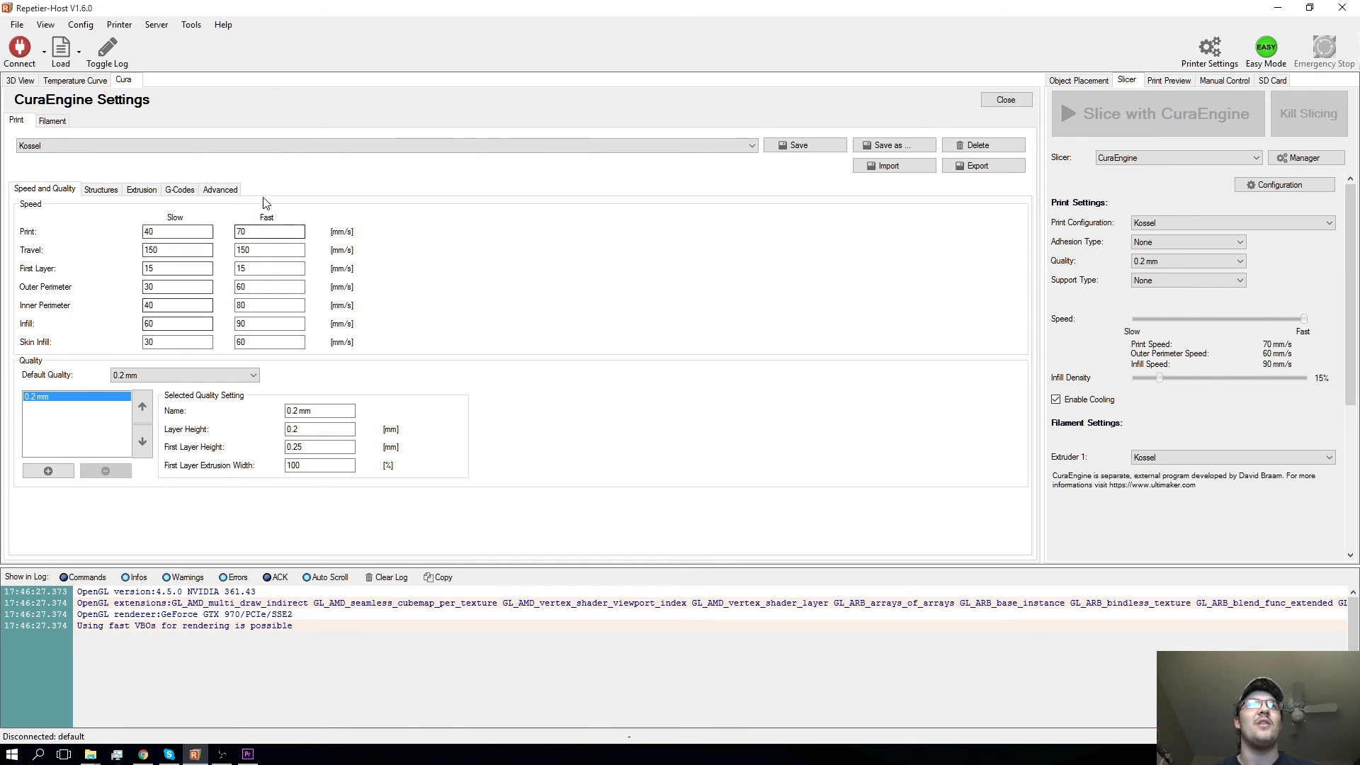
- Leave the print speed at Fast, set the infill density to 48%, and close the CuraEngine settings
{"action": "mouse_move", "coordinate": [1304, 318]}
{"action": "left_mouse_down"}
{"action": "mouse_move", "coordinate": [1112, 333]}
{"action": "mouse_move", "coordinate": [1307, 323]}
{"action": "left_mouse_up"}
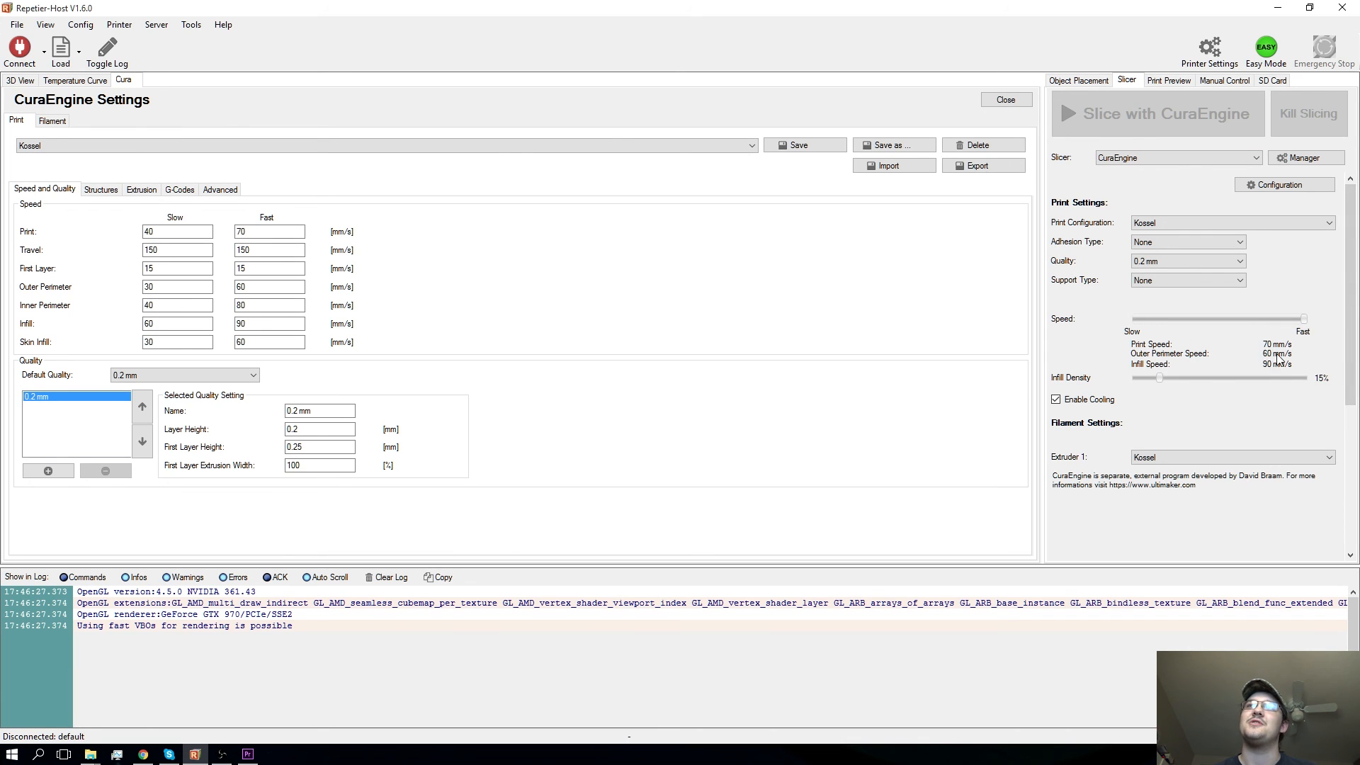
{"action": "left_click_drag", "start_coordinate": [1160, 379], "coordinate": [1221, 370]}
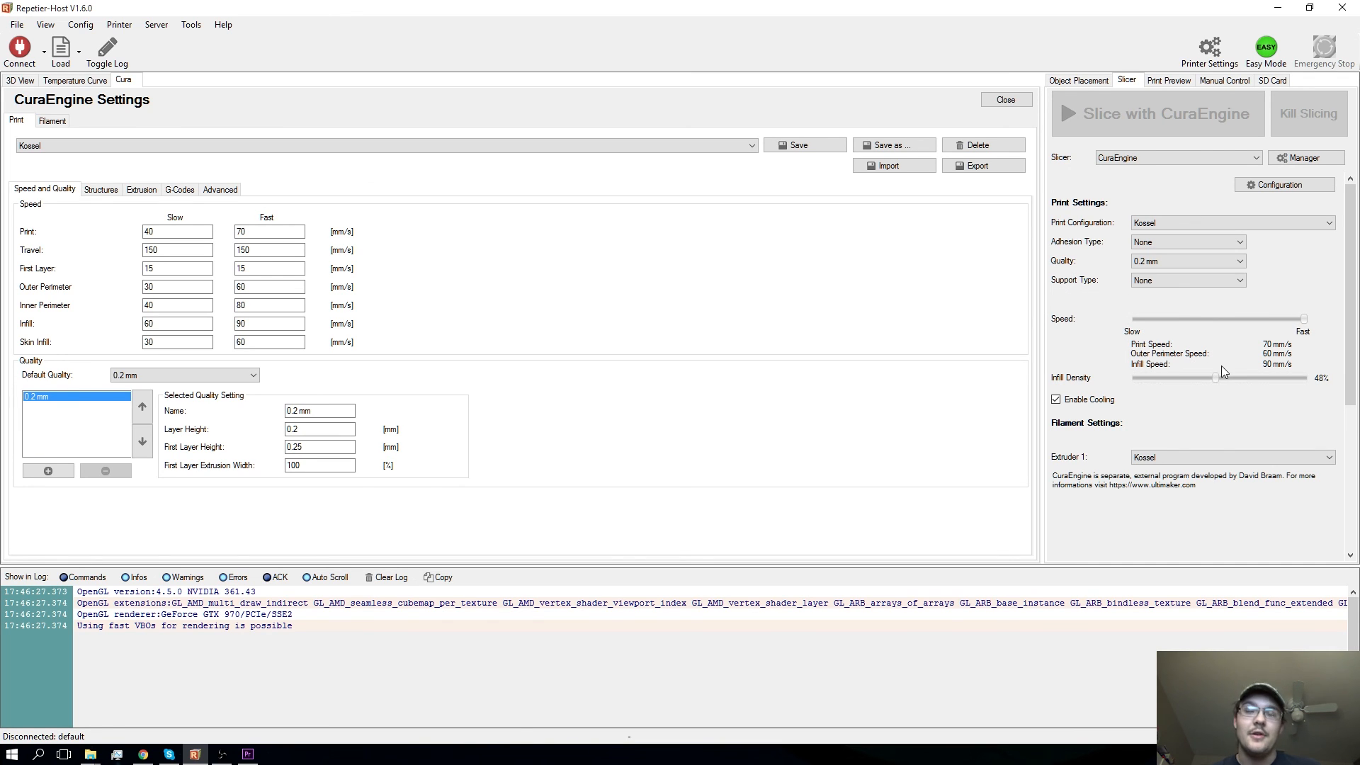
{"action": "mouse_move", "coordinate": [1078, 402]}
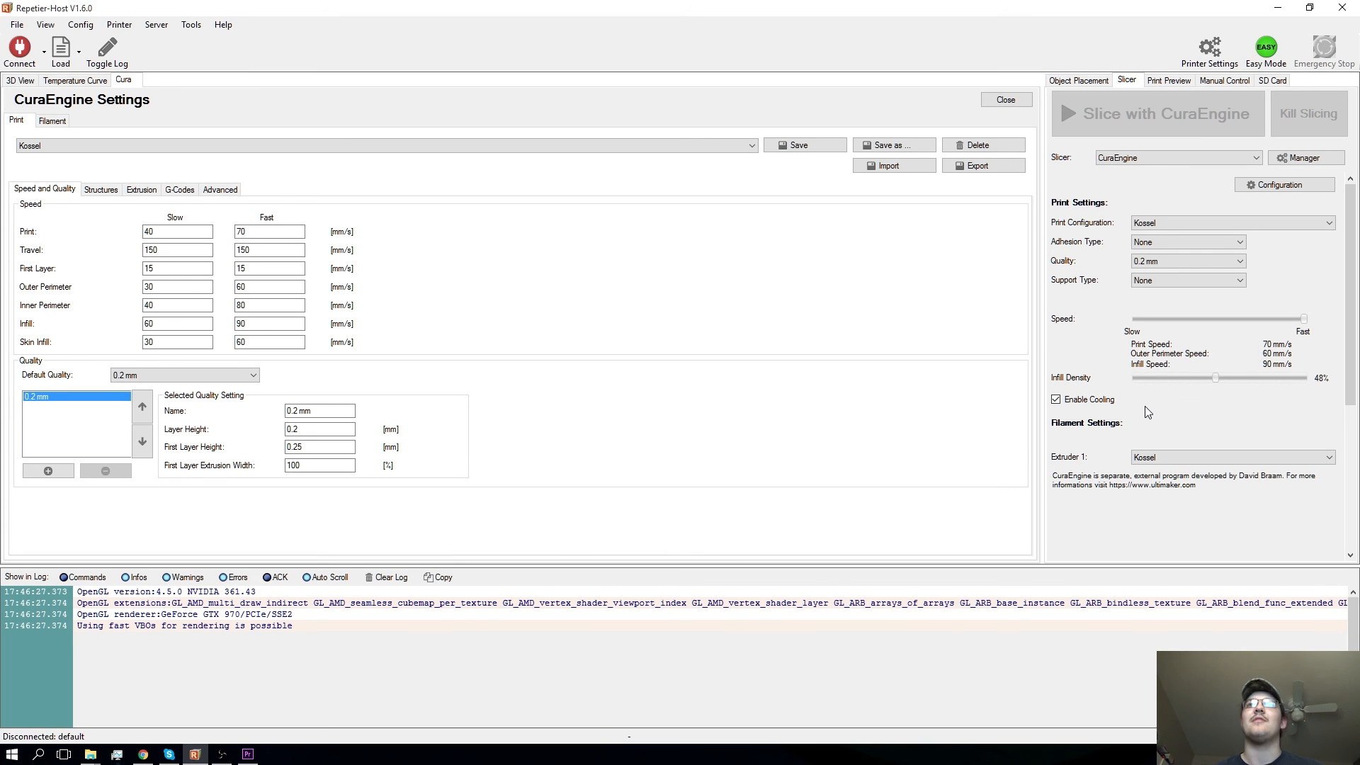
{"action": "left_click", "coordinate": [1017, 102]}
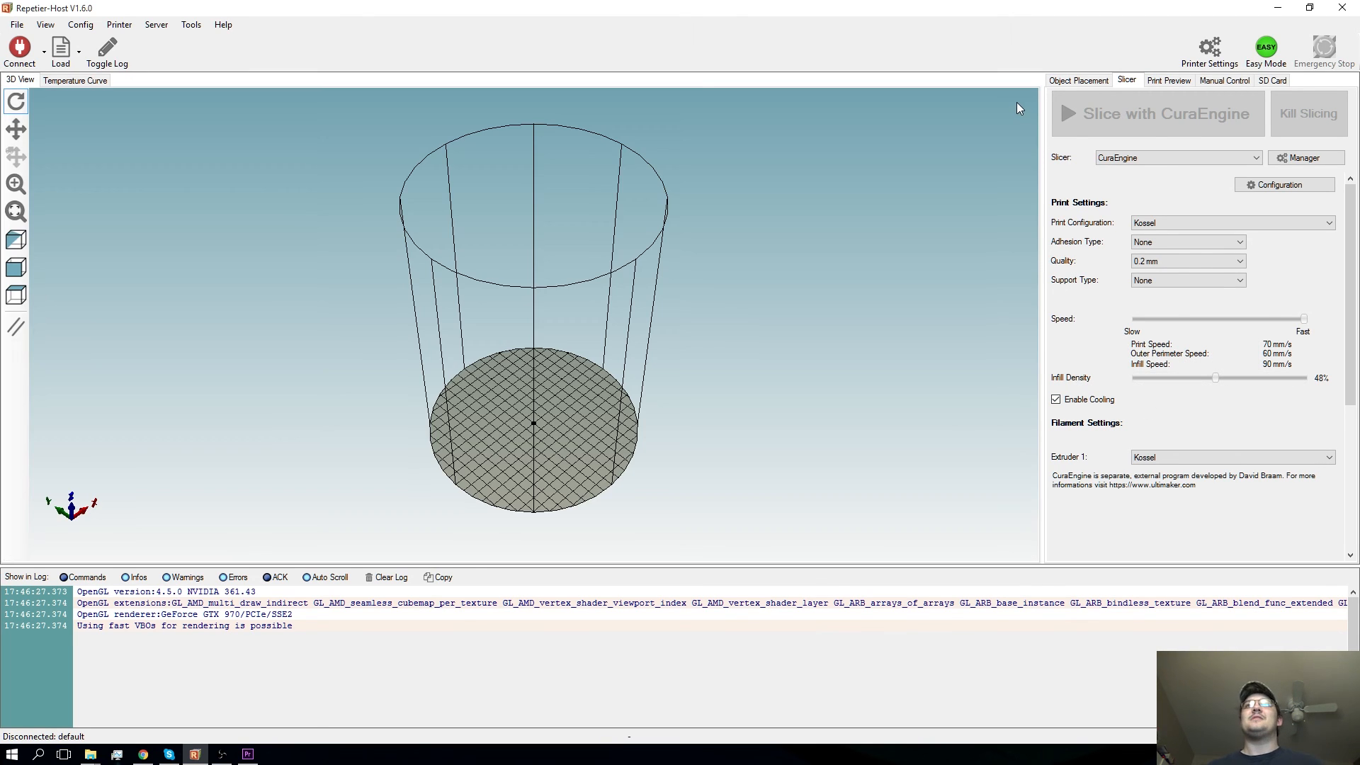